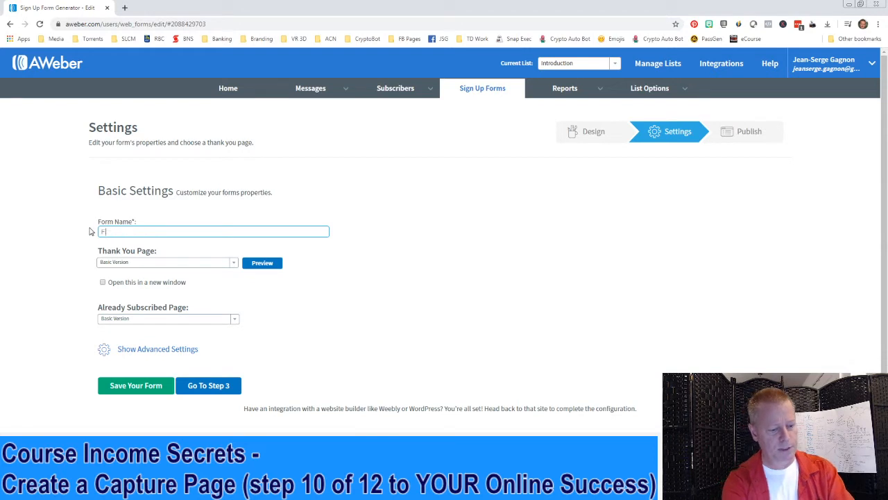
# Name the form 'Free ebook 1', save it, and advance to Step 3 (Publish)
pyautogui.write('e ebook 1')
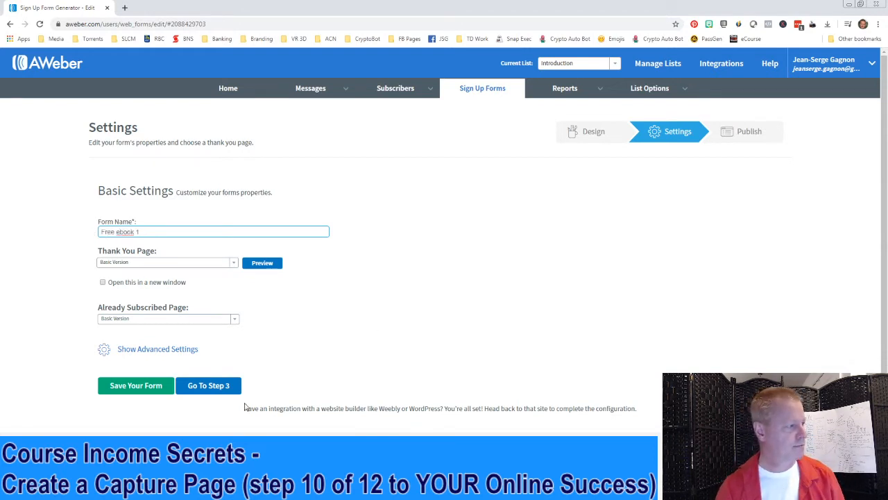
pyautogui.click(138, 388)
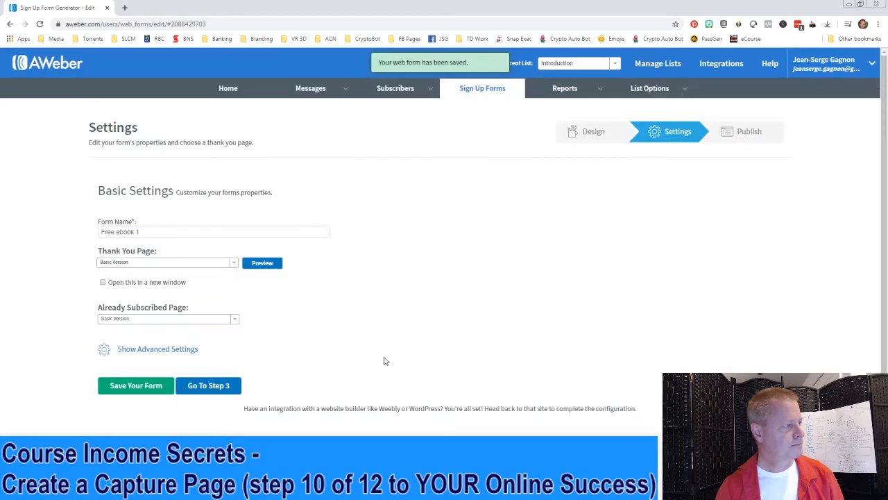
pyautogui.click(208, 385)
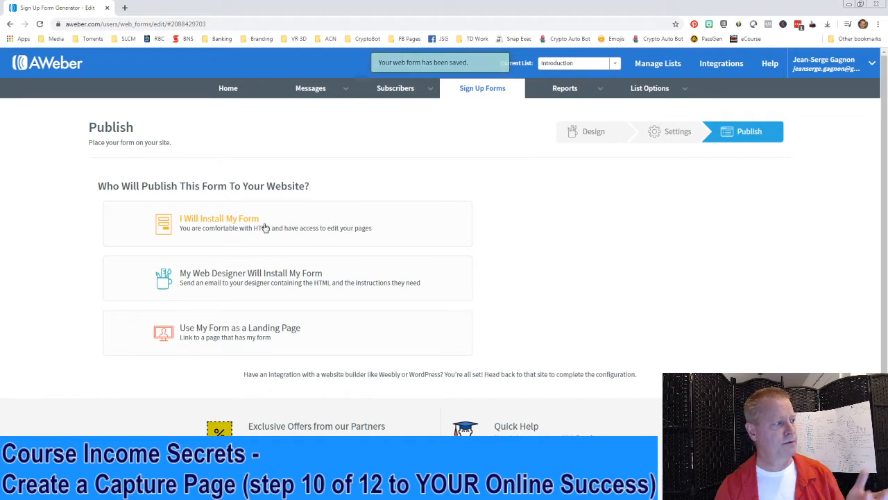
# Review the self-install embed code and the web-designer install options, then collapse them
pyautogui.click(263, 226)
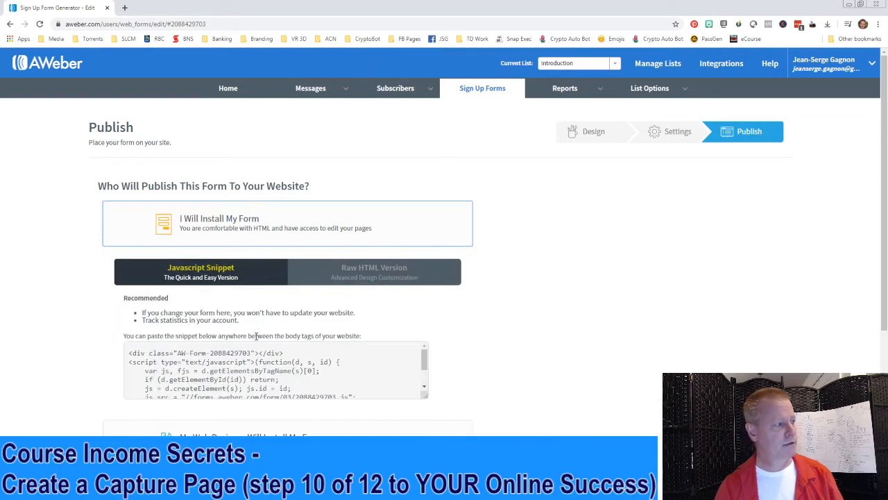
pyautogui.click(257, 367)
pyautogui.click(270, 231)
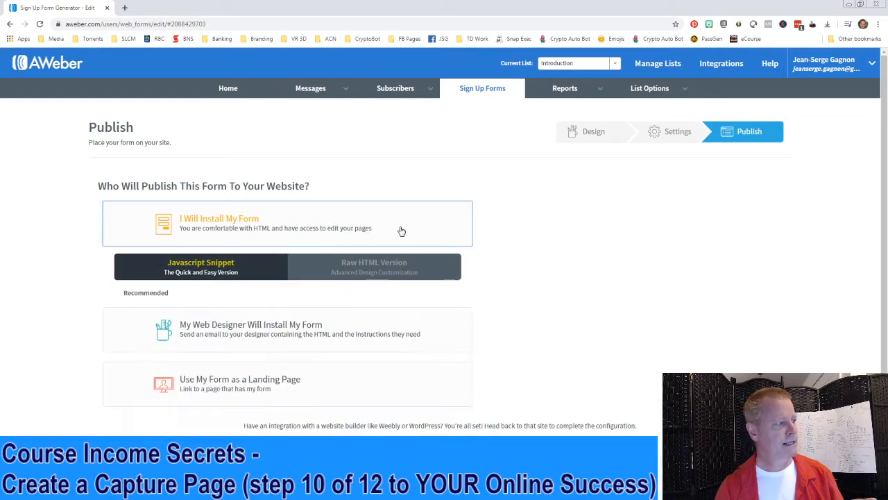
pyautogui.click(293, 282)
pyautogui.click(214, 385)
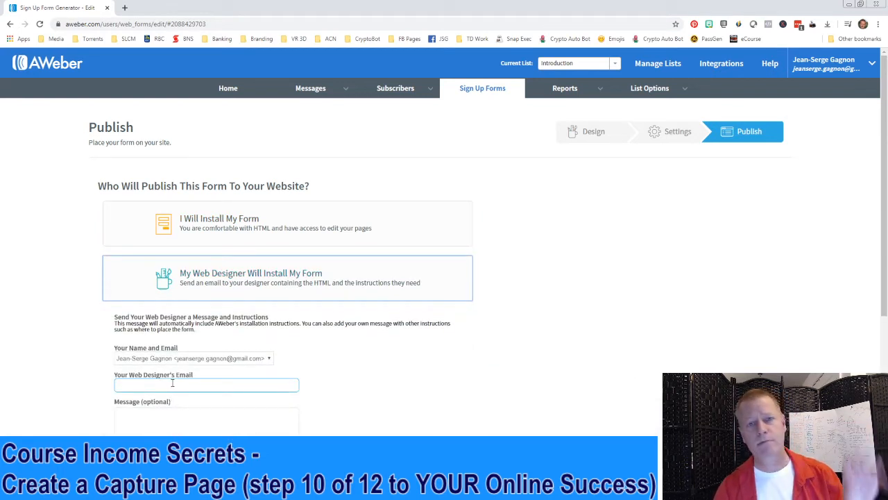
pyautogui.click(287, 290)
pyautogui.scroll(-2, 284, 208)
# Choose Use My Form as a Landing Page, copy its hosted link, and open a new tab
pyautogui.click(240, 240)
pyautogui.click(286, 302)
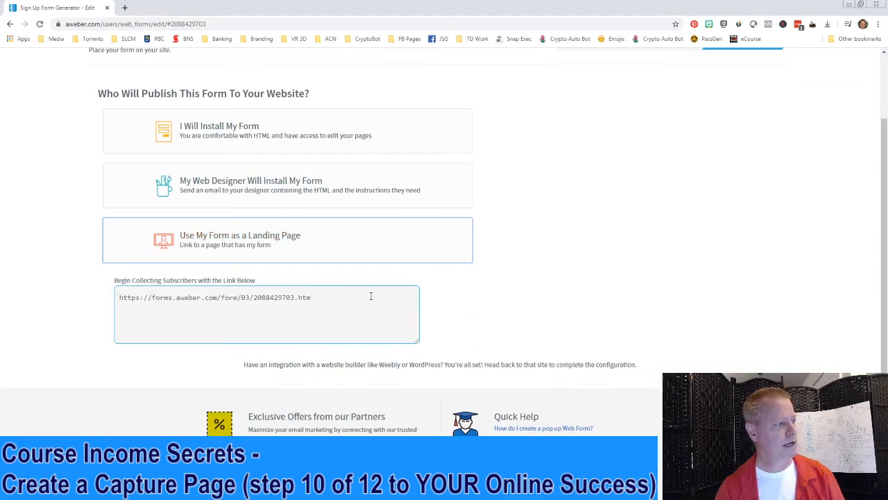
pyautogui.moveTo(370, 296); pyautogui.dragTo(136, 296)
pyautogui.hotkey('ctrl', 'c')
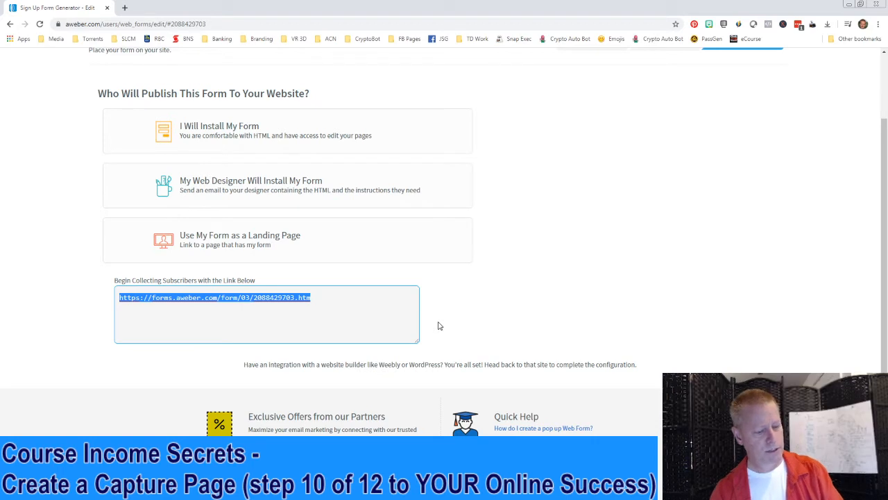
pyautogui.click(125, 8)
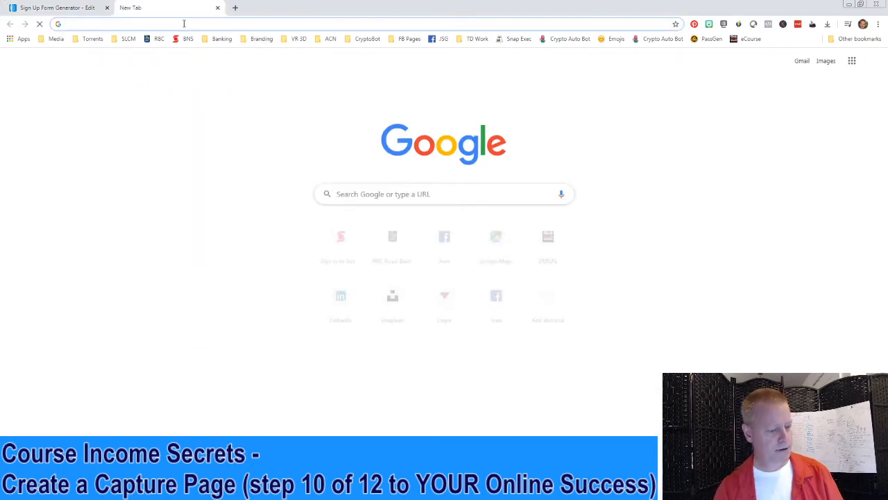
# Load the copied landing-page link and submit a test sign-up with a name and email
pyautogui.hotkey('ctrl', 'v')
pyautogui.press('Return')
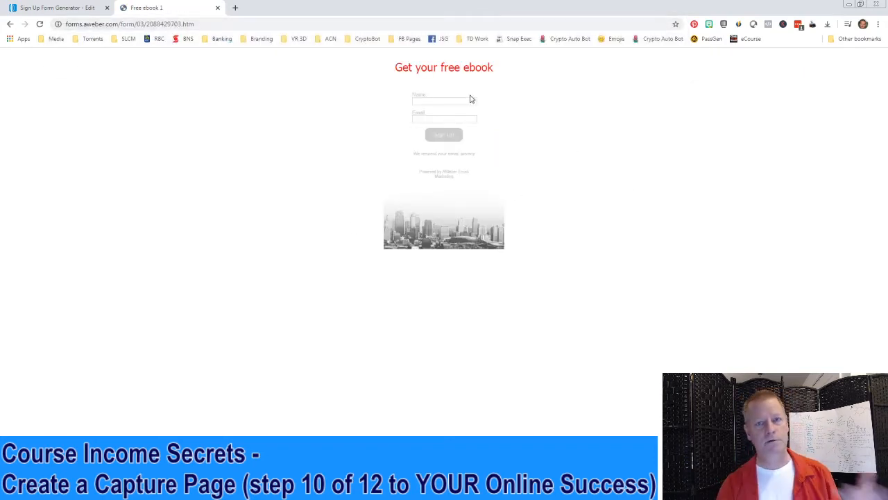
pyautogui.click(449, 99)
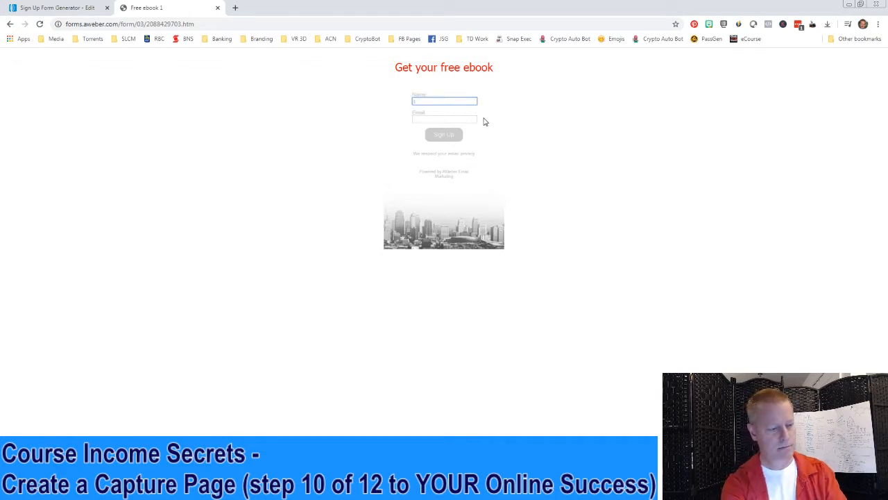
pyautogui.press('Tab')
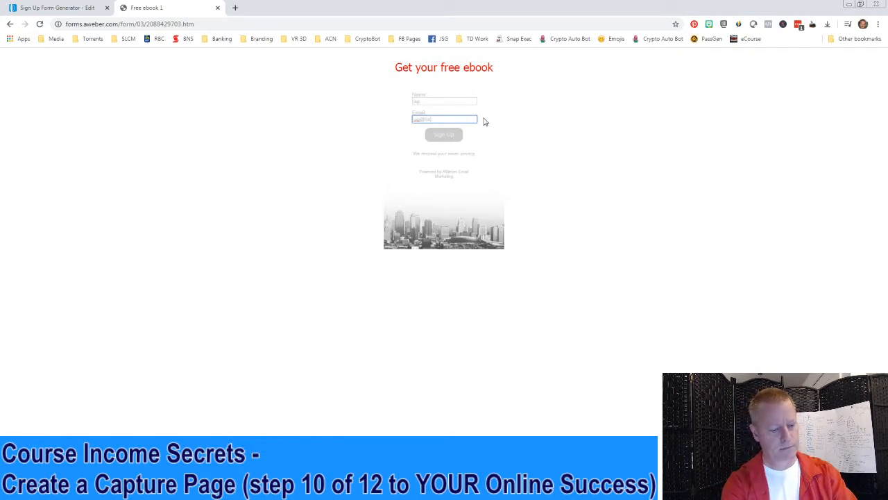
pyautogui.click(447, 136)
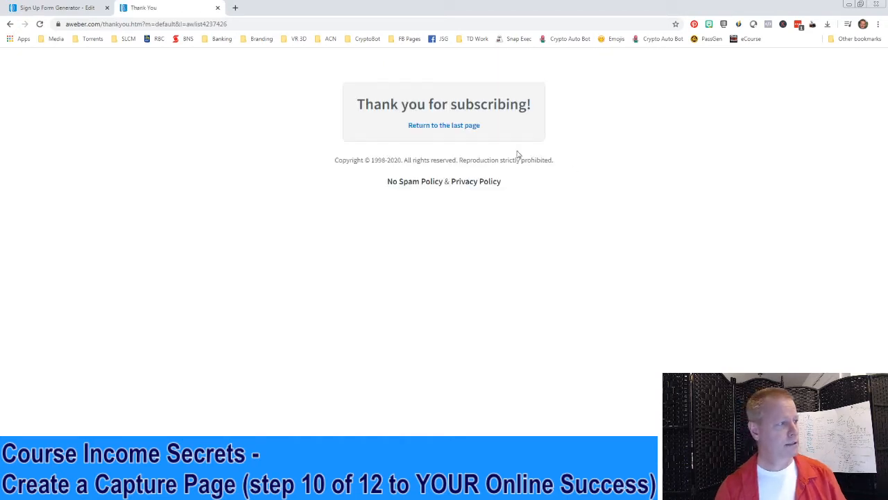
# Close the thank-you tab, return to AWeber, and open a new blank tab
pyautogui.click(217, 8)
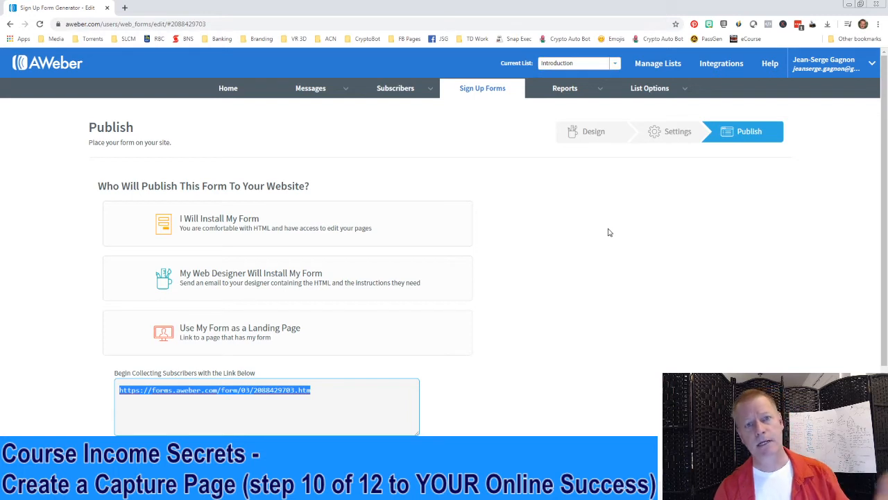
pyautogui.click(587, 334)
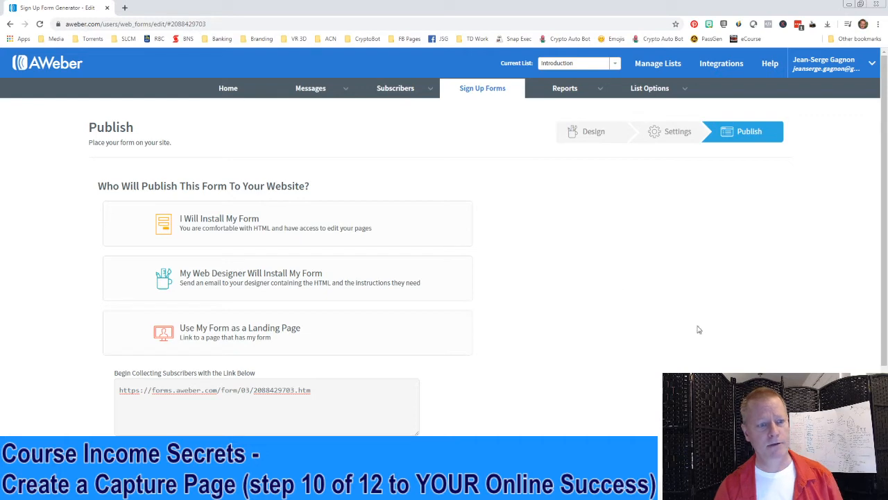
pyautogui.click(124, 8)
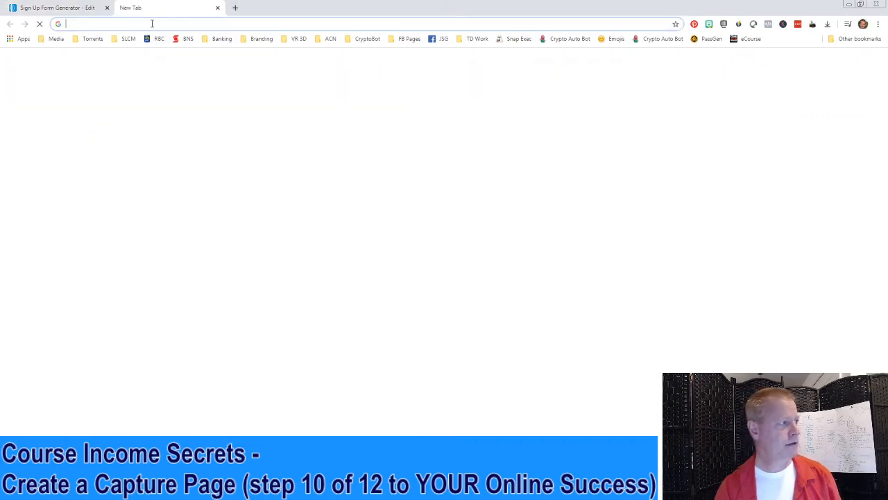
# Load the ClickFunnels account dashboard by entering 'clickfunnels' in the new tab
pyautogui.write('cli')
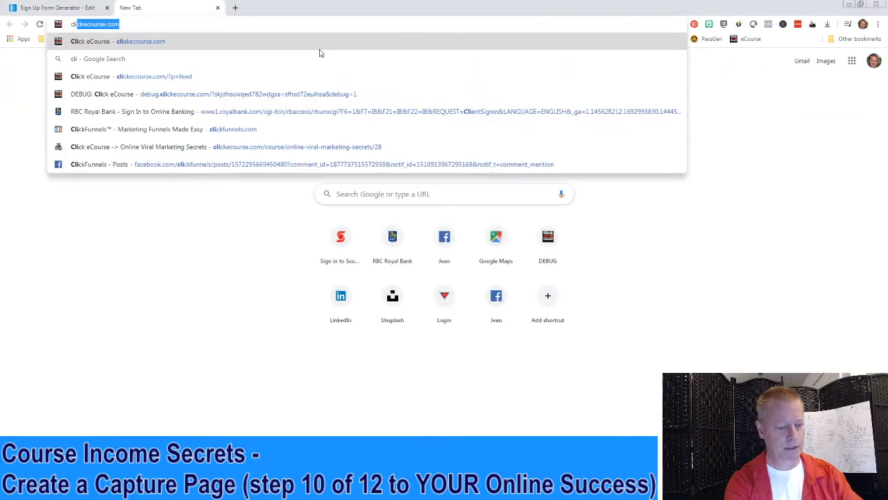
pyautogui.write('ckfunnels')
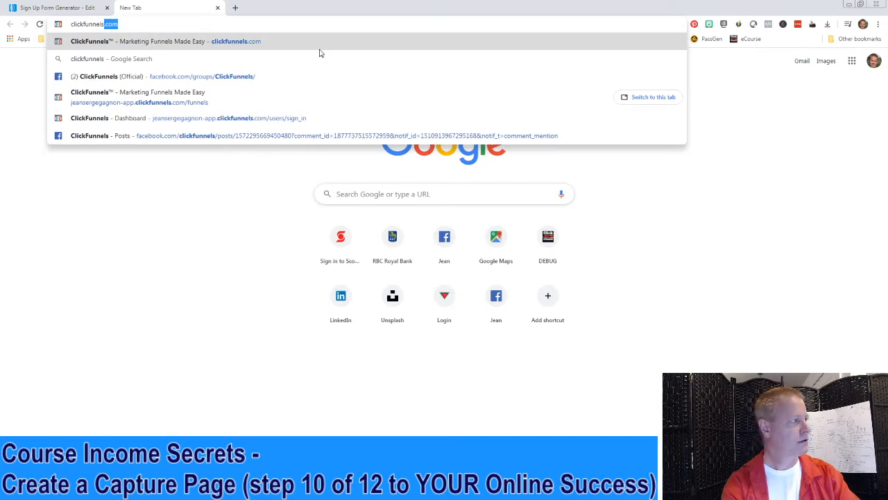
pyautogui.press('Return')
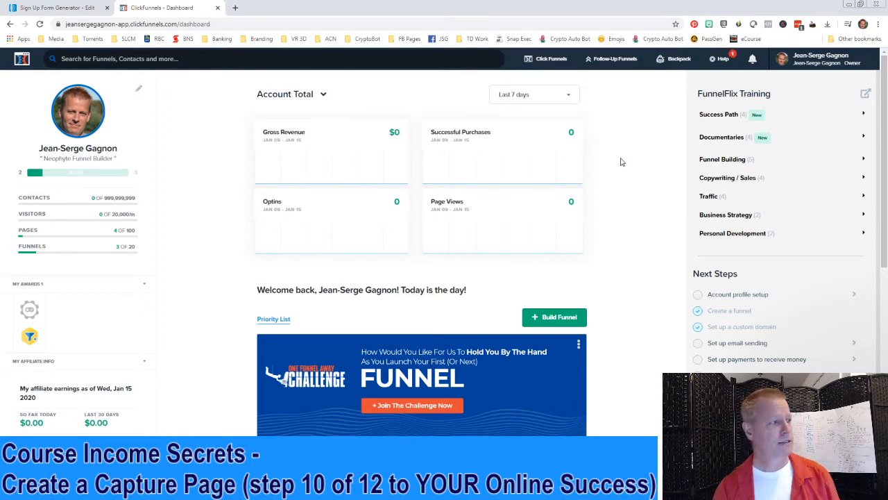
pyautogui.moveTo(547, 61)
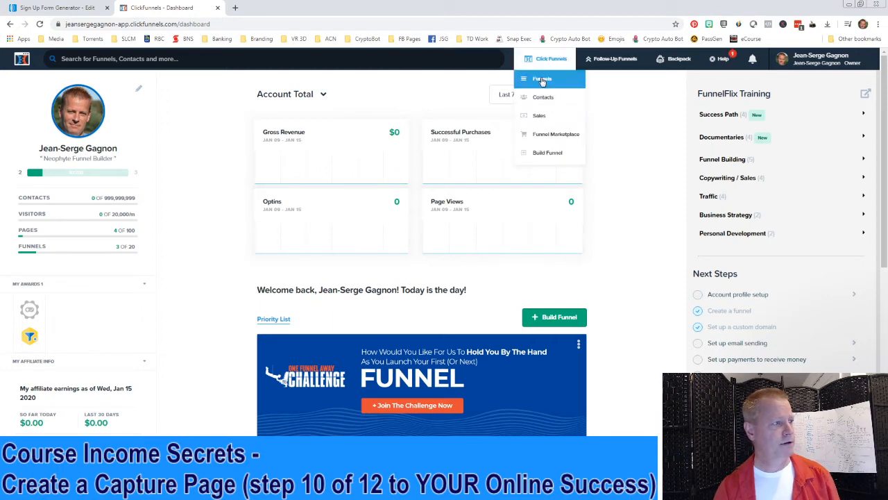
# Start a new funnel with the Collect Emails goal, then close the setup without building it
pyautogui.click(548, 154)
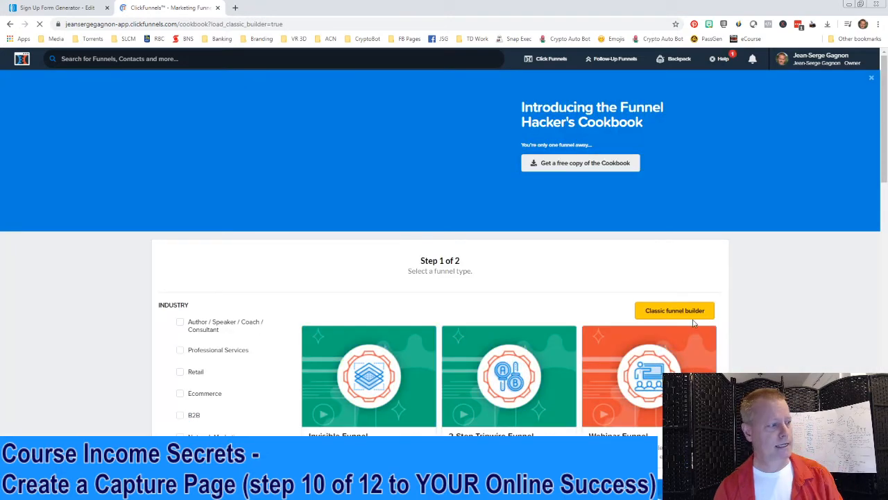
pyautogui.scroll(-5, 557, 322)
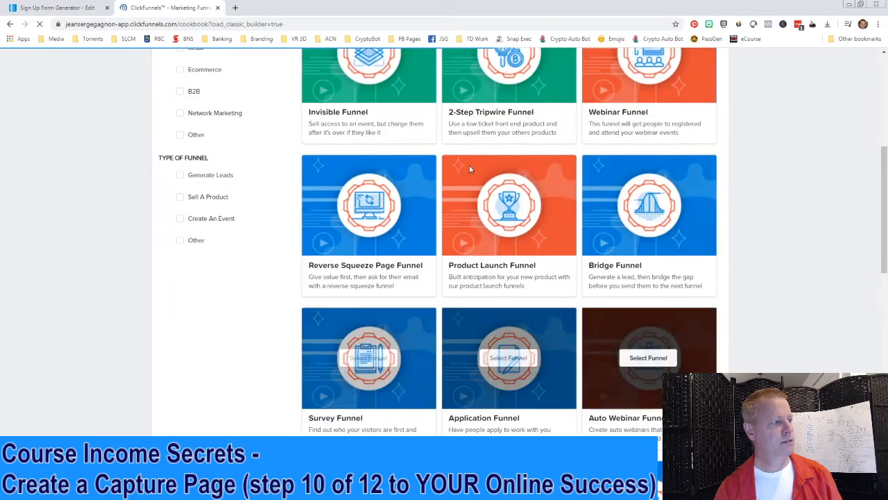
pyautogui.scroll(-2, 792, 333)
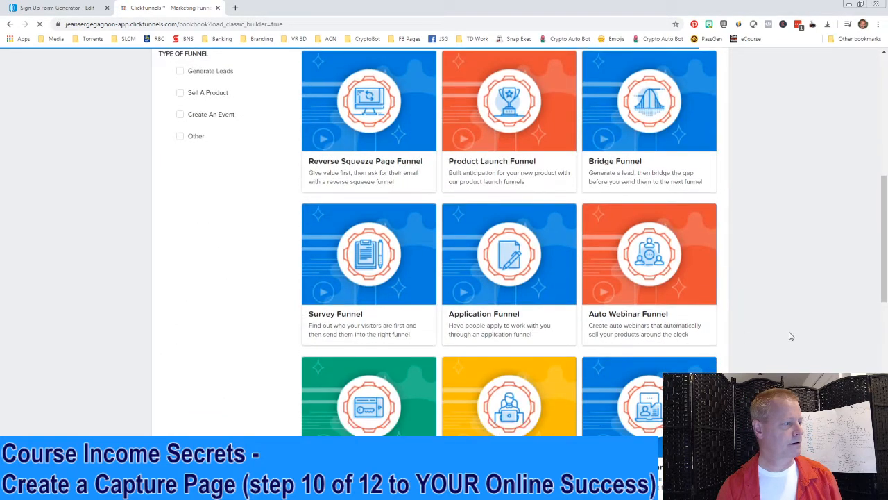
pyautogui.click(473, 274)
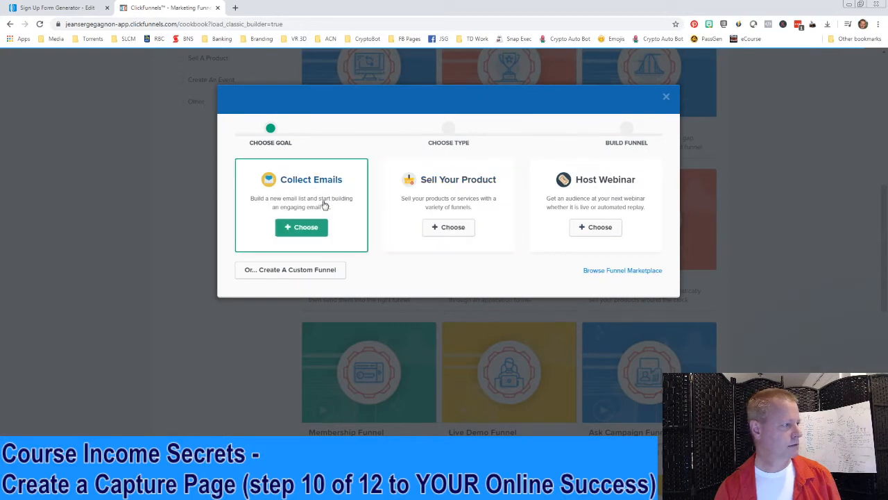
pyautogui.click(294, 230)
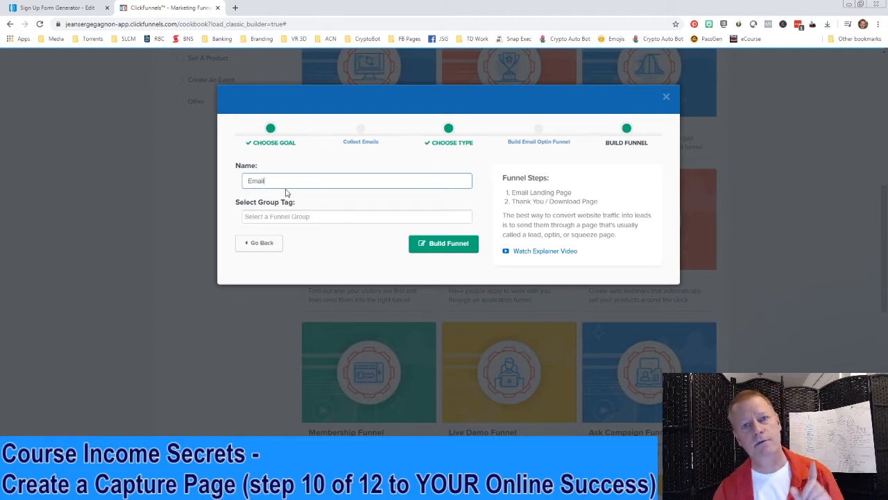
pyautogui.click(666, 96)
# Open the All Funnels list showing the three existing funnels
pyautogui.scroll(5, 767, 197)
pyautogui.scroll(1, 766, 197)
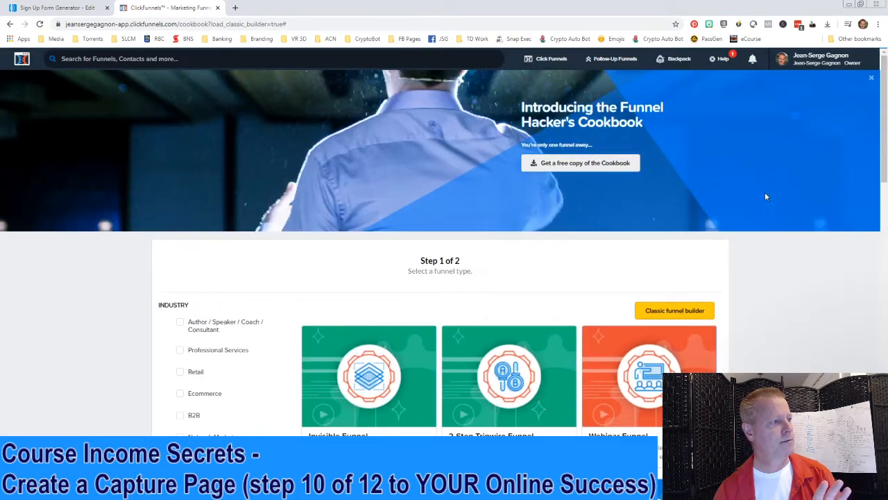
pyautogui.moveTo(548, 58)
pyautogui.click(545, 82)
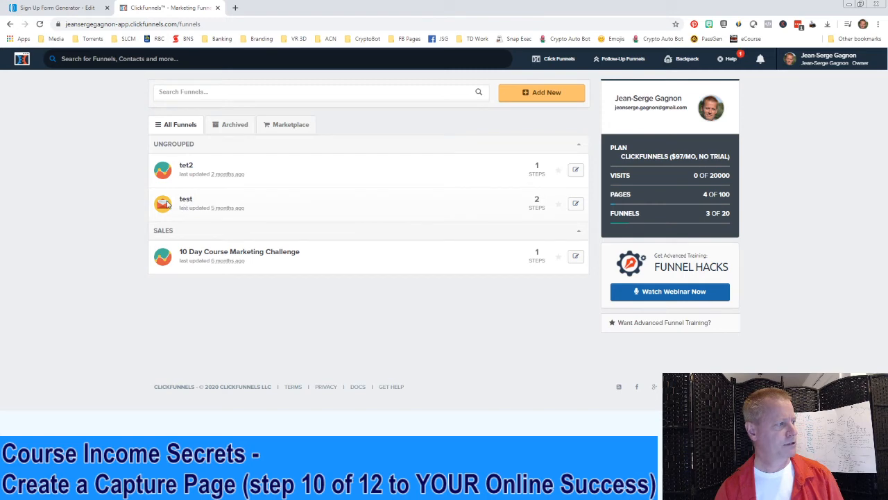
# Edit the 'test' funnel to see its Optin and Thank You steps
pyautogui.click(575, 204)
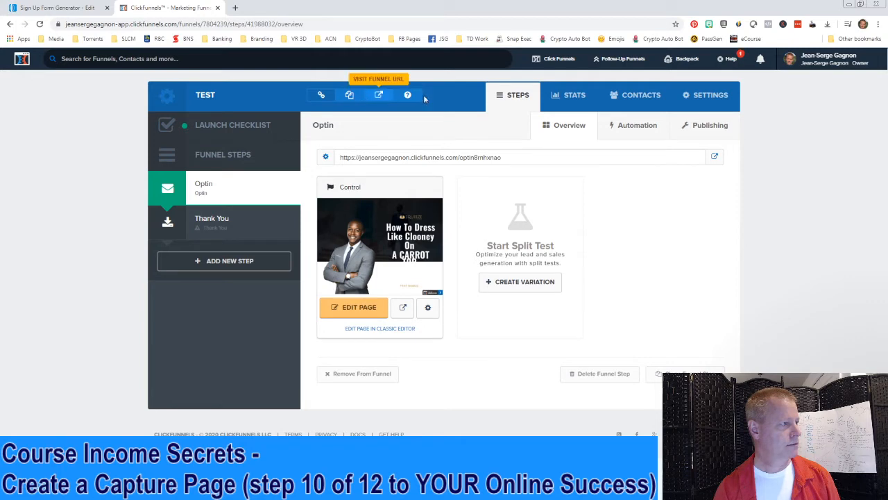
# Open the TEST funnel's Settings, review its integrations, and select the Share This Funnel URL
pyautogui.click(729, 125)
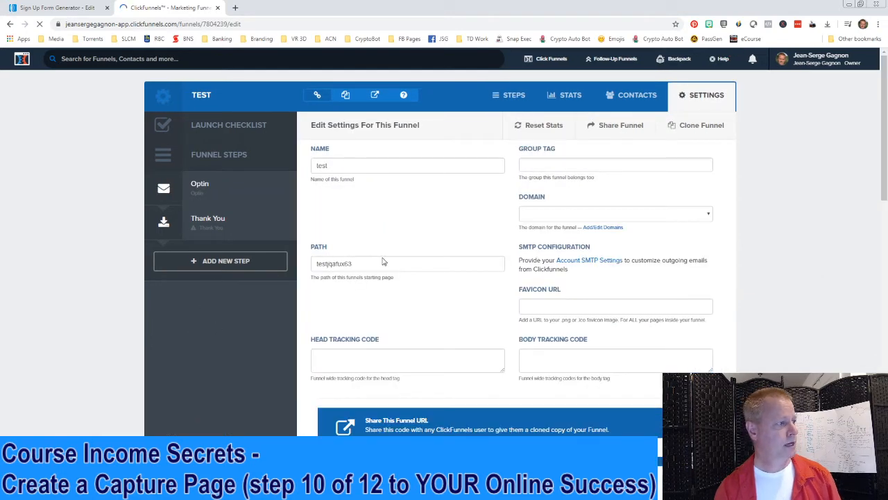
pyautogui.scroll(-3, 687, 353)
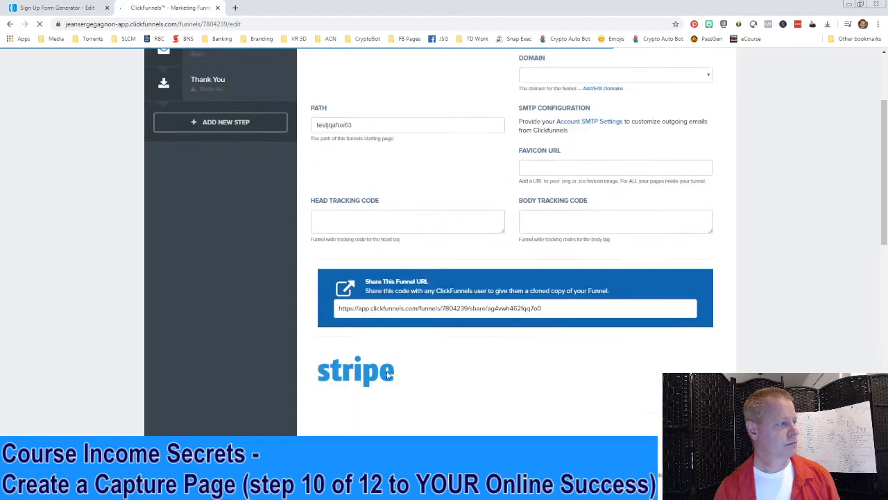
pyautogui.scroll(-5, 447, 357)
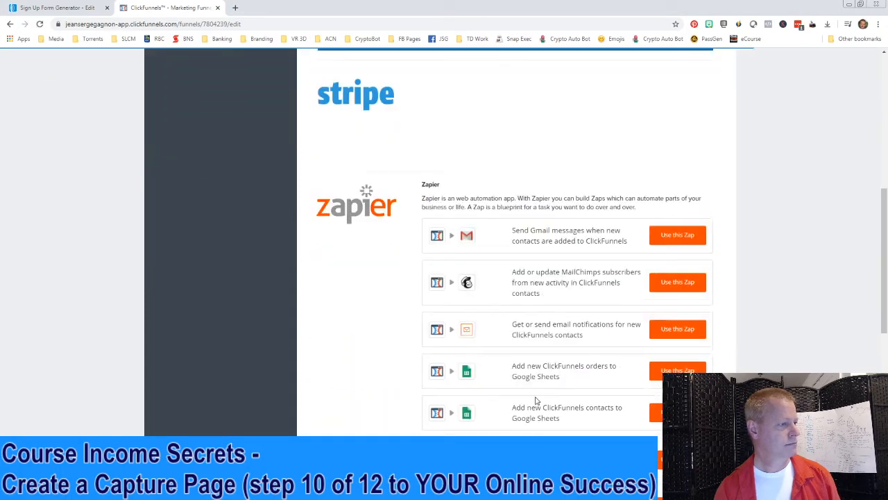
pyautogui.scroll(-8, 545, 365)
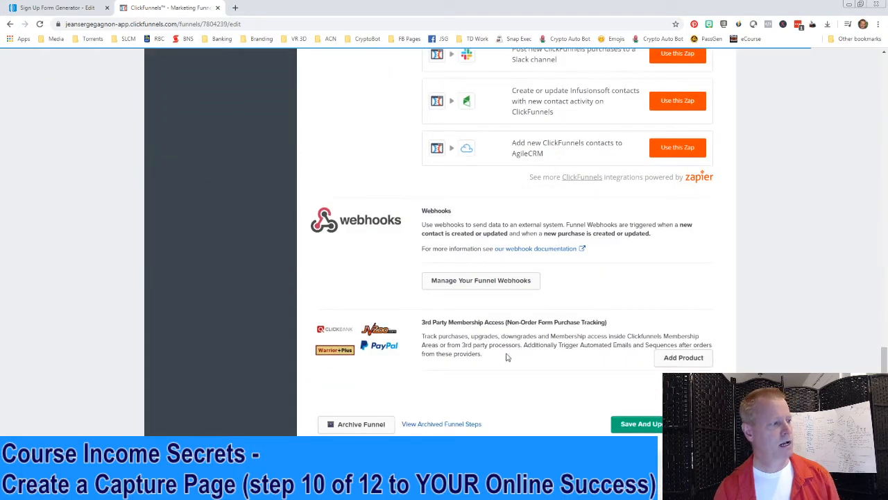
pyautogui.scroll(10, 509, 390)
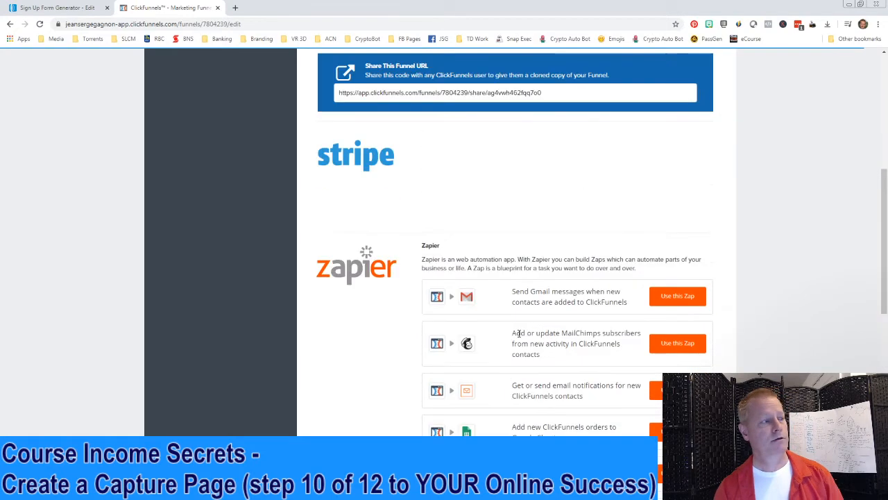
pyautogui.scroll(4, 520, 338)
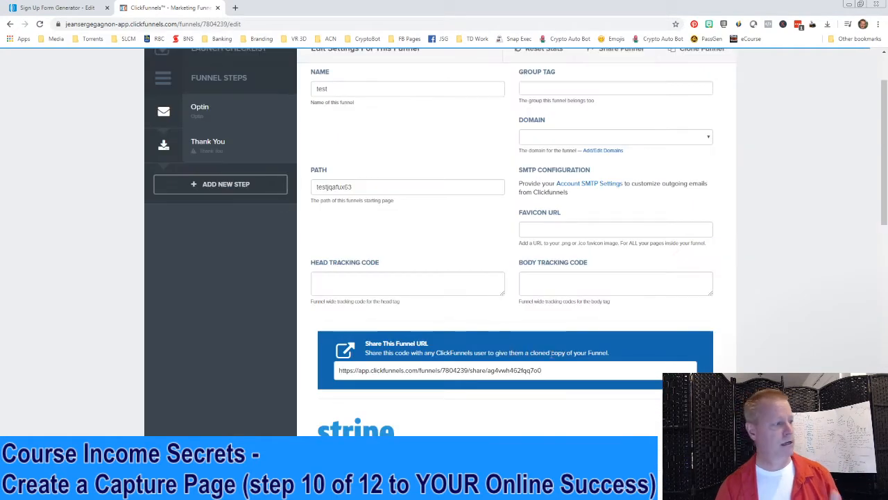
pyautogui.click(561, 375)
pyautogui.scroll(1, 568, 353)
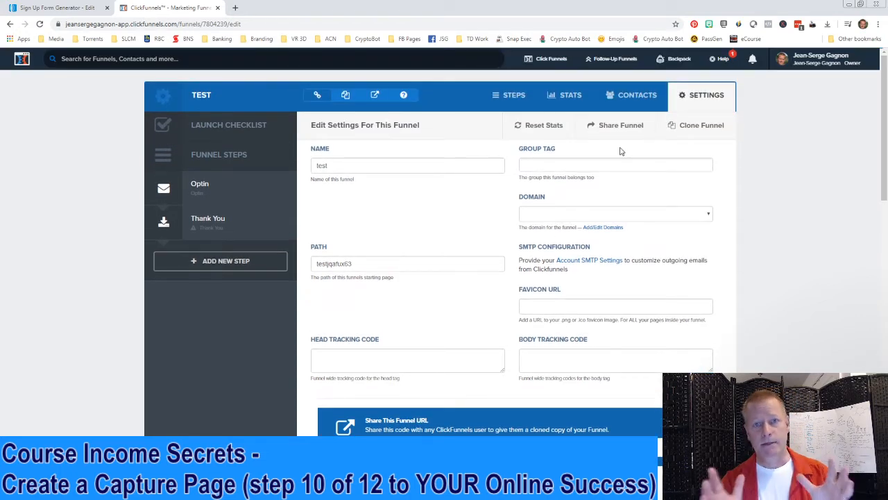
# Return to the TEST funnel's Optin step, then bring the Funnelizer My Funnels dashboard into the browser
pyautogui.click(227, 191)
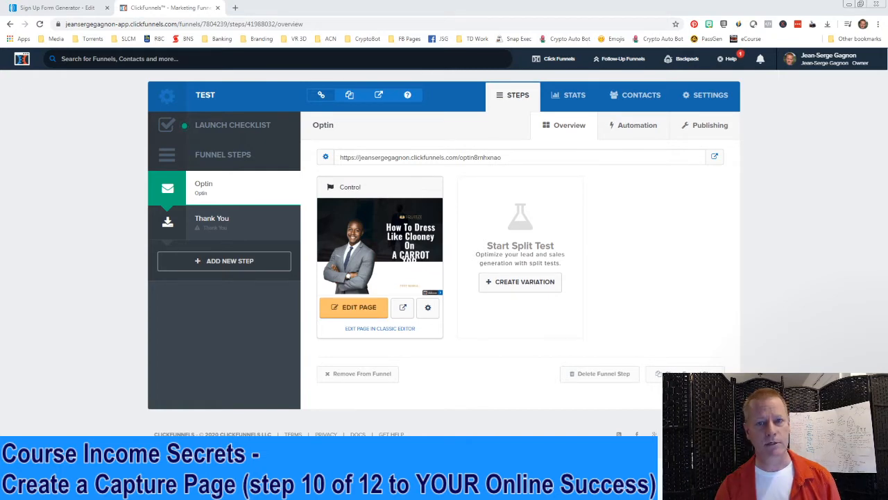
pyautogui.moveTo(887, 82); pyautogui.dragTo(334, 8)
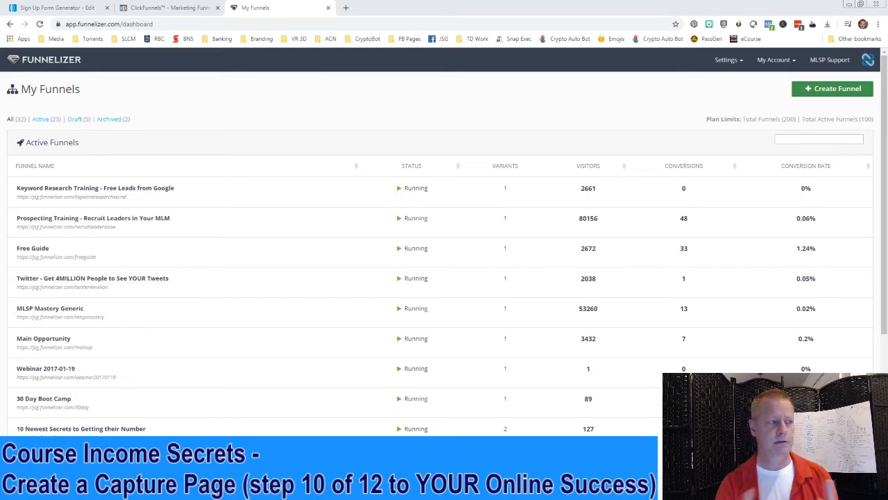
# Open Funnelizer's Funnel Creation dialog with the Create Funnel button
pyautogui.click(816, 93)
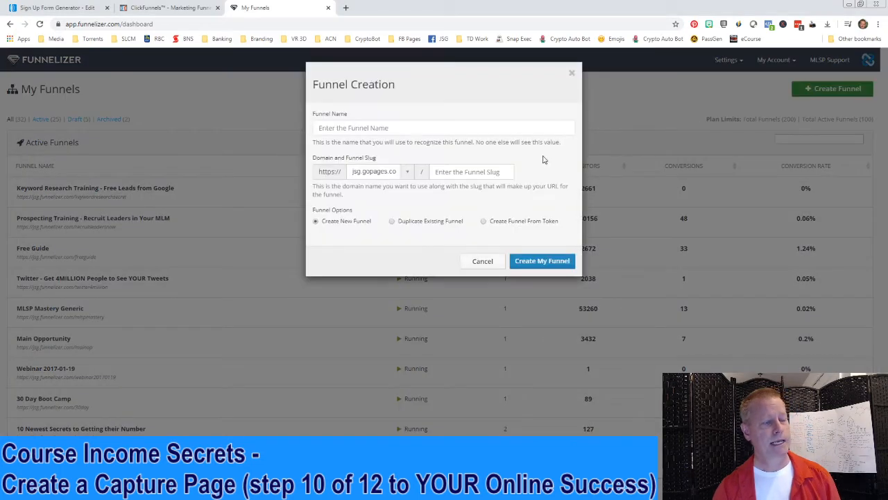
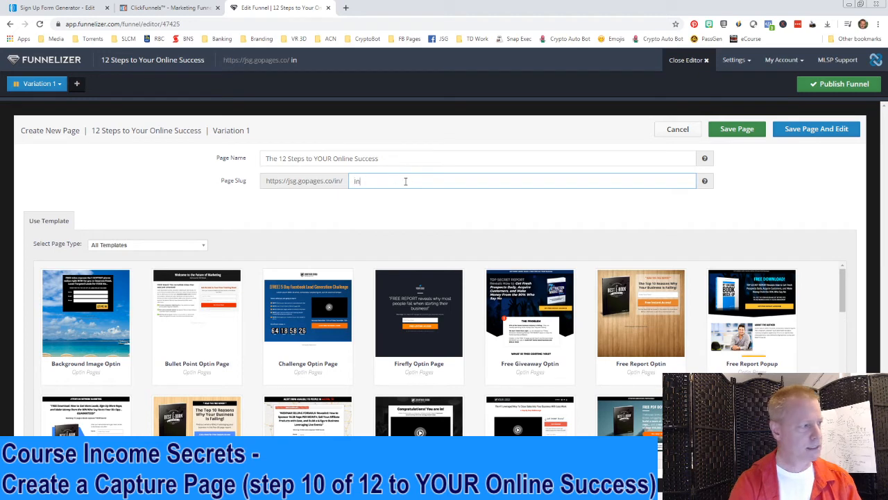
# Enter the page name 'The 12 Steps to YOUR Online Success' and the page slug 'in'
pyautogui.click(334, 180)
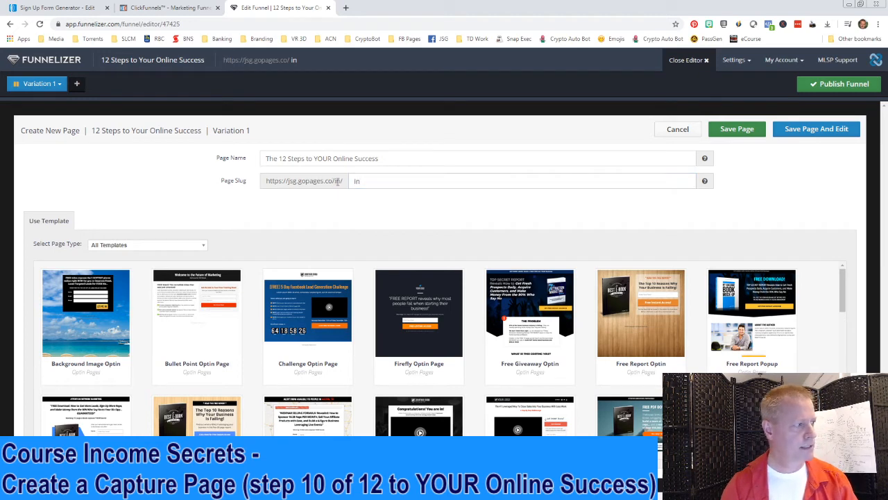
pyautogui.click(368, 182)
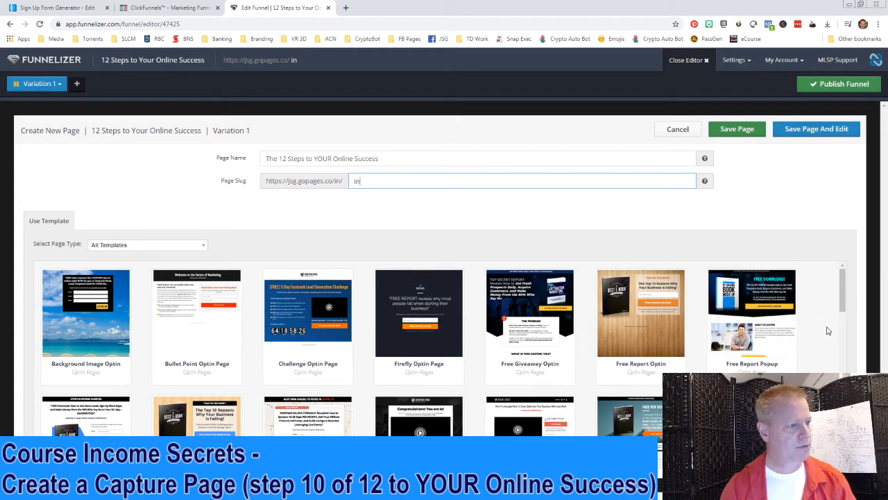
# Preview and compare the Free Report Popup and Free Giveaway Optin templates
pyautogui.click(757, 331)
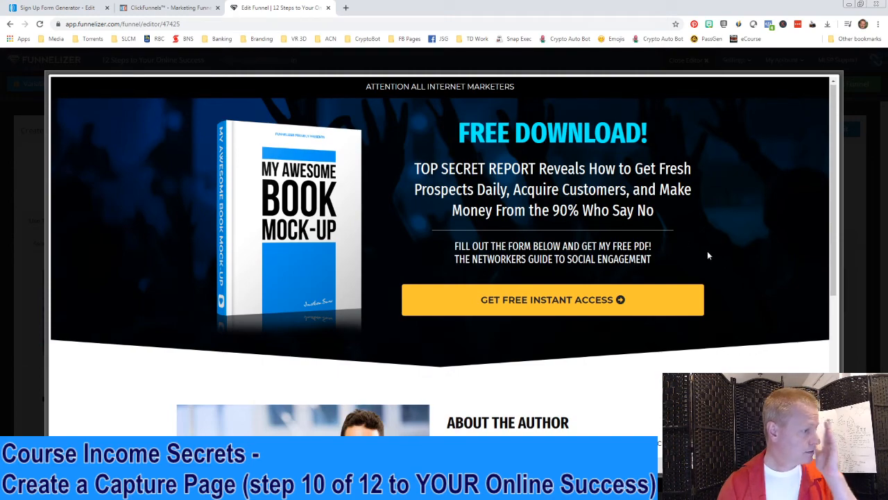
pyautogui.scroll(-4, 707, 250)
pyautogui.scroll(4, 663, 312)
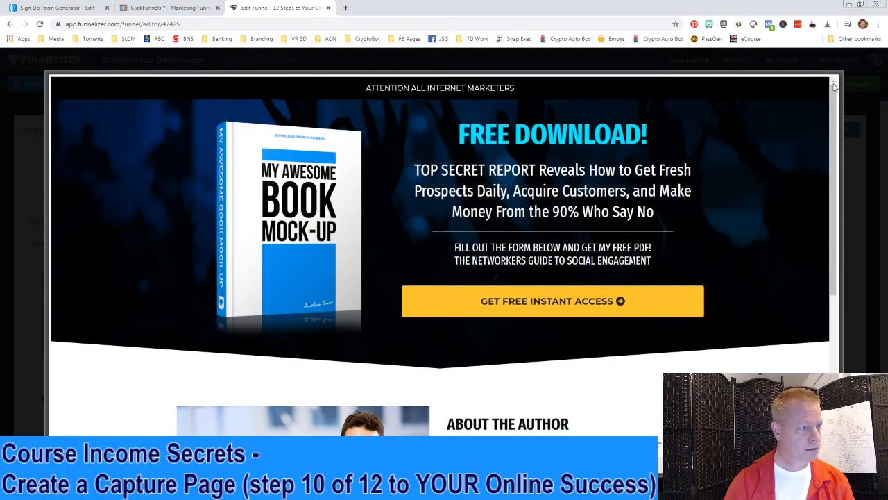
pyautogui.click(855, 116)
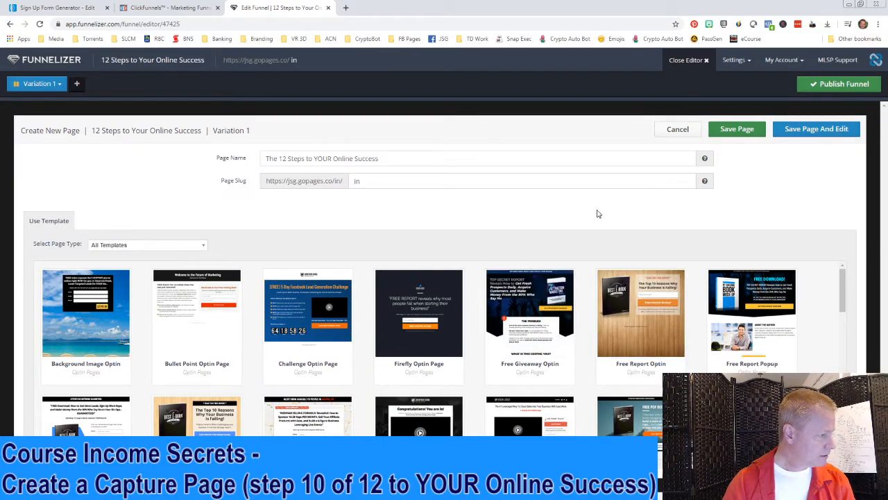
pyautogui.moveTo(532, 339)
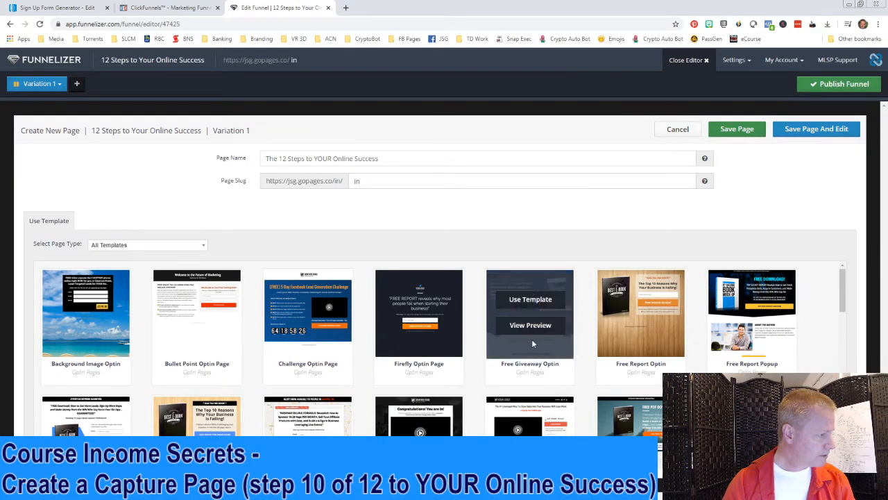
pyautogui.click(529, 326)
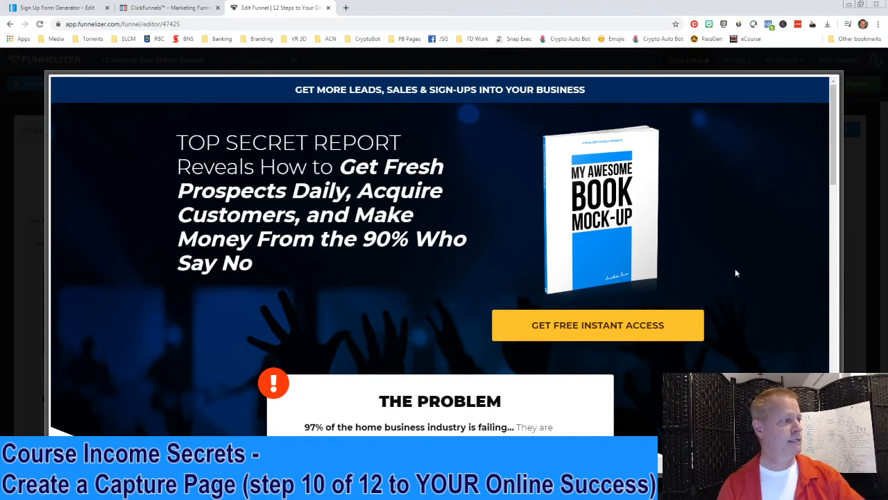
pyautogui.scroll(-2, 702, 308)
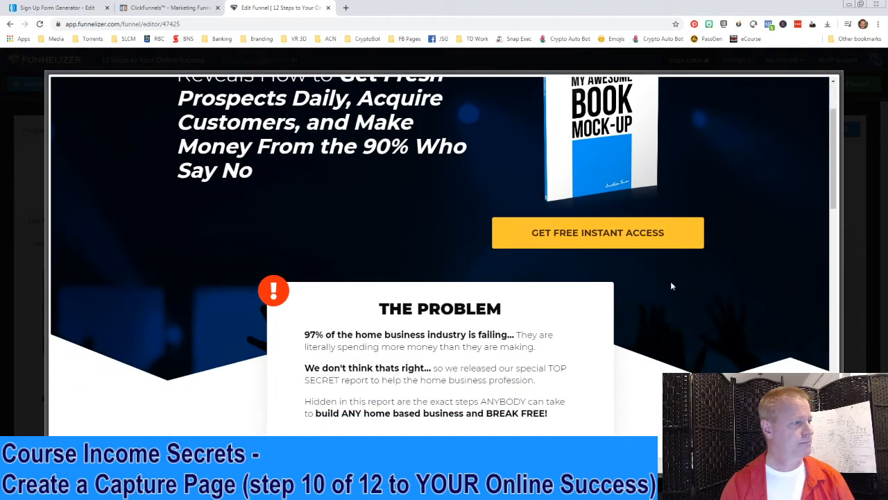
pyautogui.scroll(-2, 702, 276)
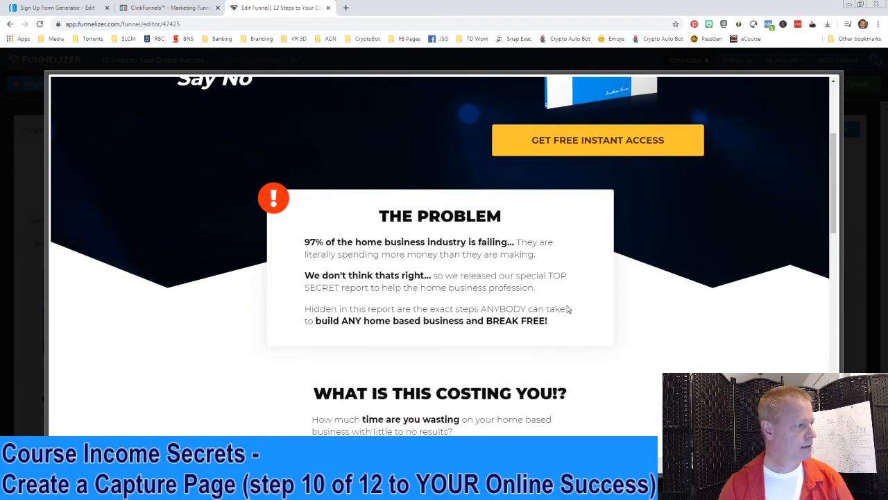
pyautogui.scroll(-2, 583, 316)
pyautogui.scroll(-2, 583, 317)
pyautogui.scroll(-3, 548, 329)
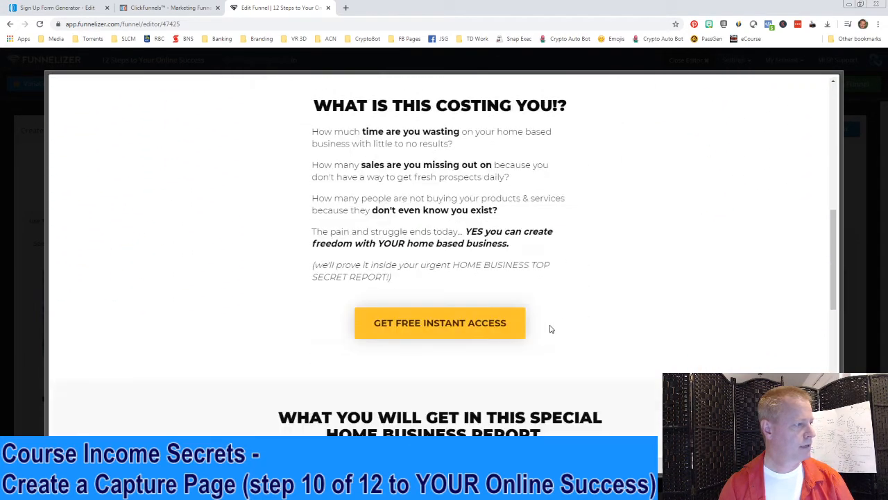
pyautogui.scroll(-4, 611, 330)
pyautogui.scroll(5, 615, 333)
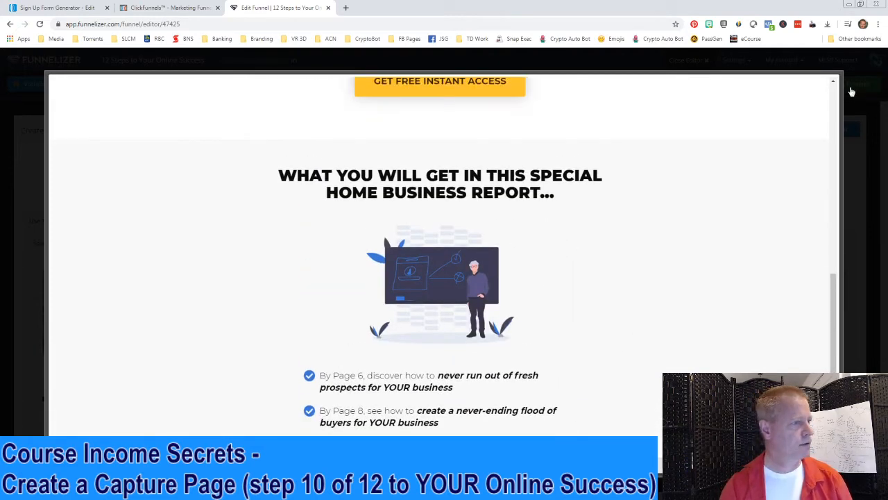
pyautogui.click(853, 143)
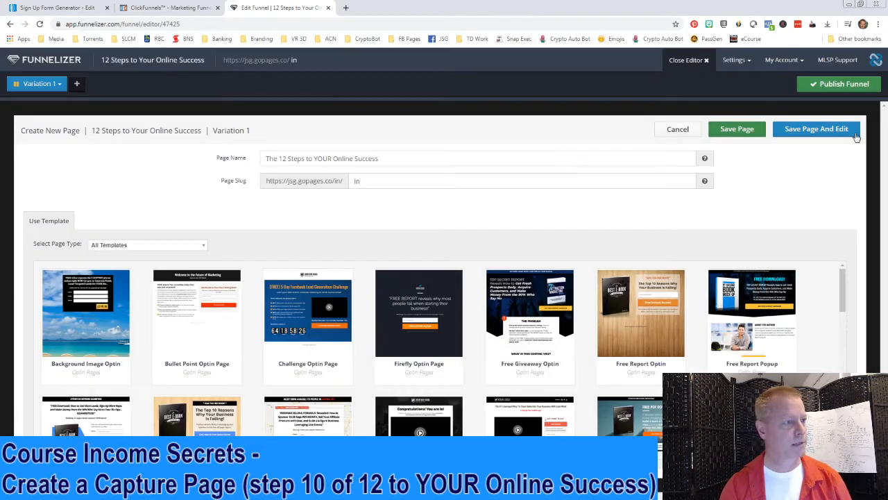
# Preview the Freebie Giveaway for Optin Info template and use it for the page
pyautogui.scroll(-2, 277, 361)
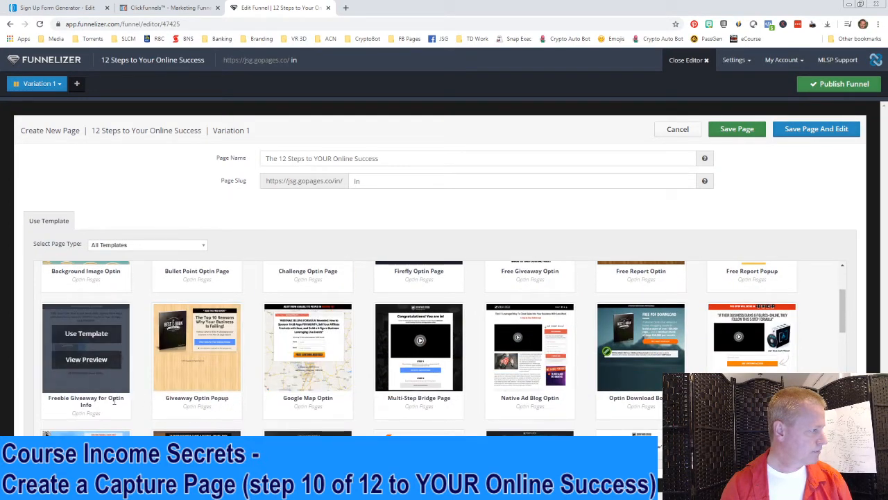
pyautogui.moveTo(90, 371)
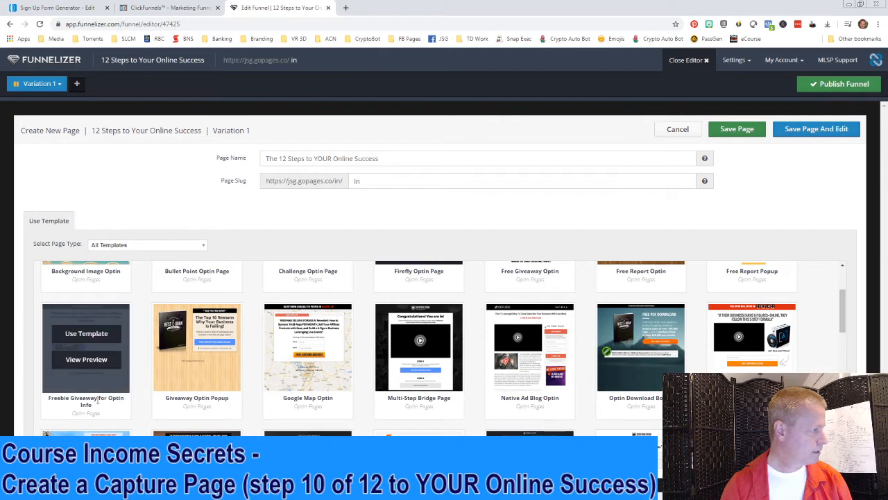
pyautogui.click(87, 360)
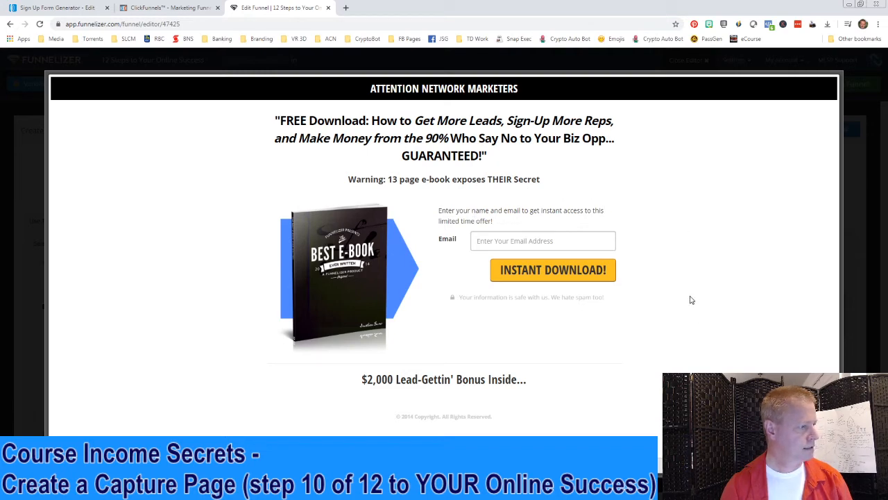
pyautogui.click(847, 107)
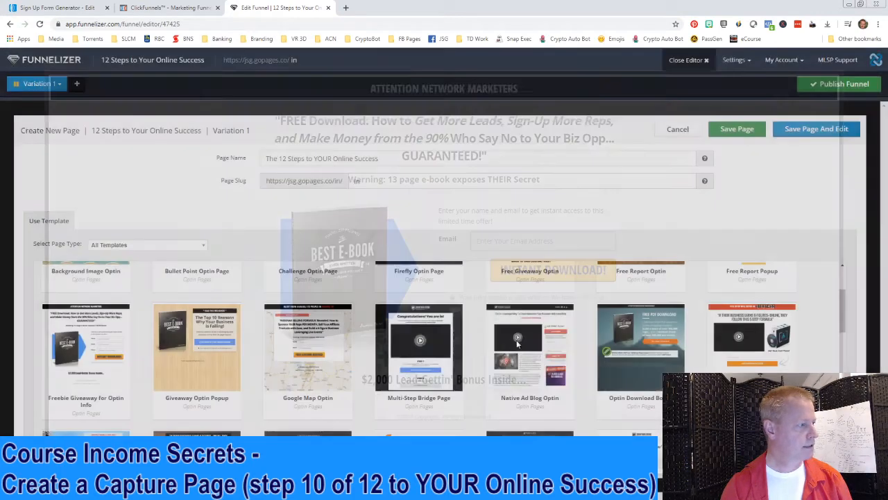
pyautogui.moveTo(86, 344)
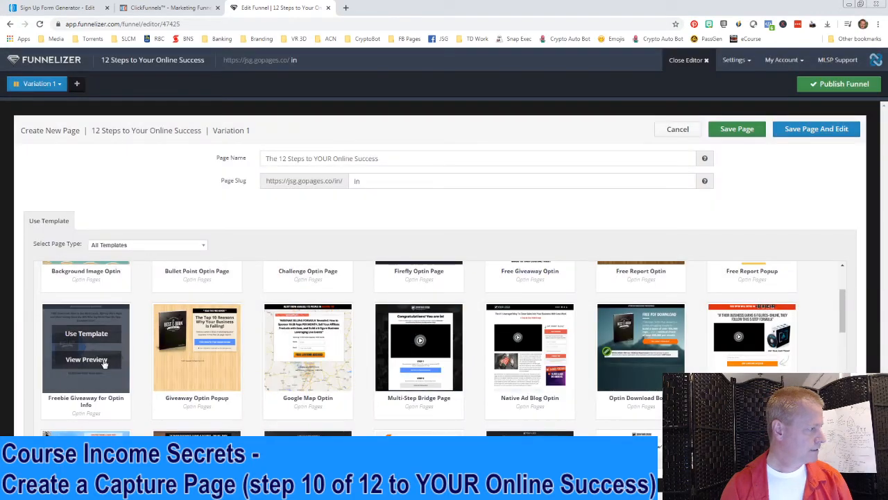
pyautogui.click(85, 339)
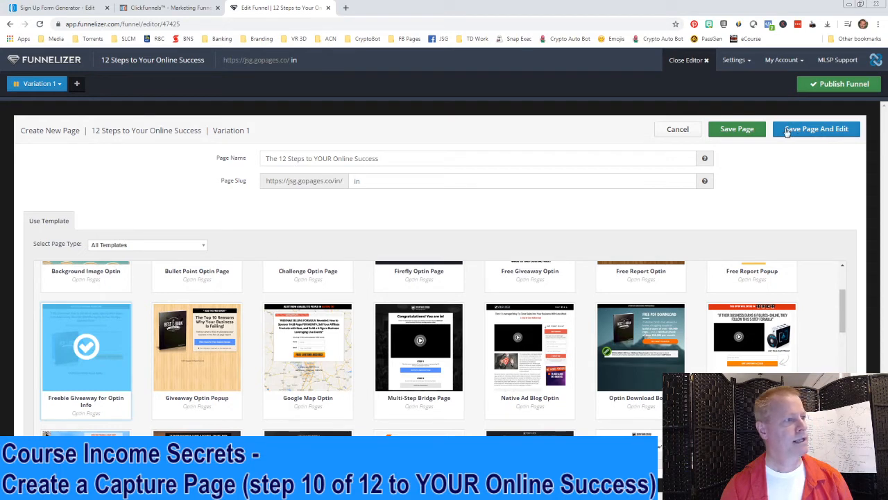
# Save the new page for editing and move Canva's home page into a browser tab
pyautogui.click(816, 130)
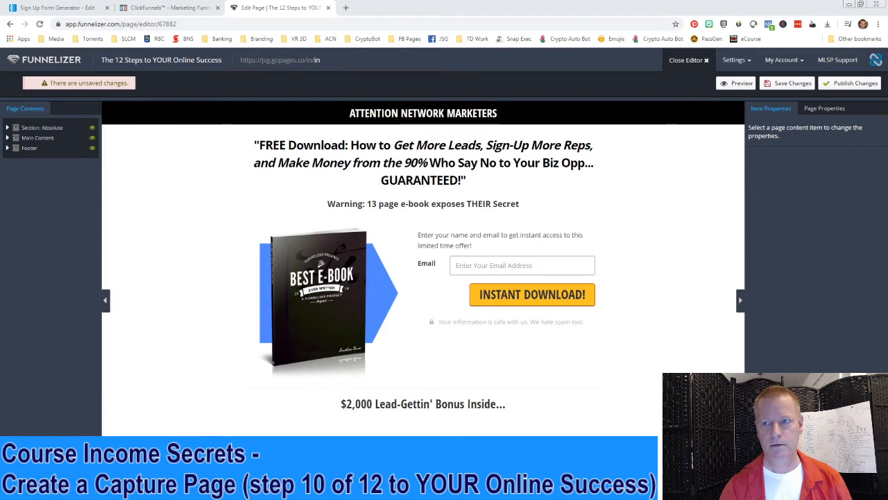
pyautogui.moveTo(887, 132); pyautogui.dragTo(419, 17)
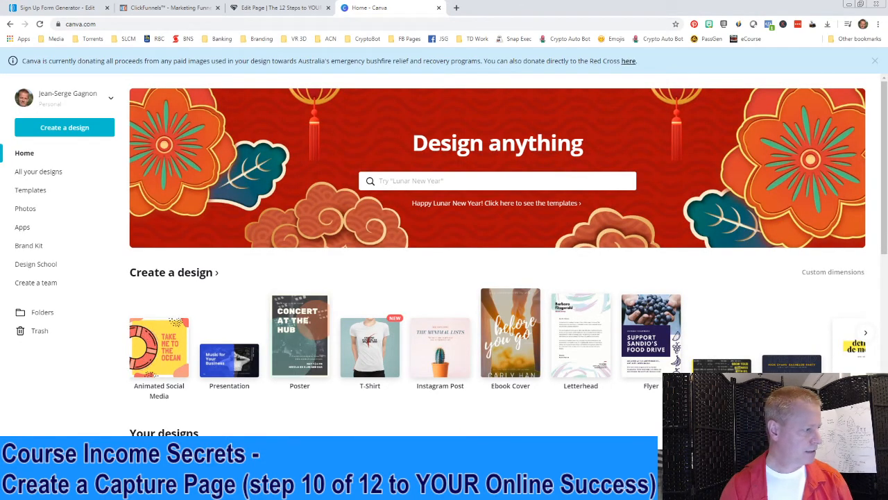
# Open the '12 Steps to your Online Success' cover in Canva, snip it, and return to Funnelizer
pyautogui.click(421, 451)
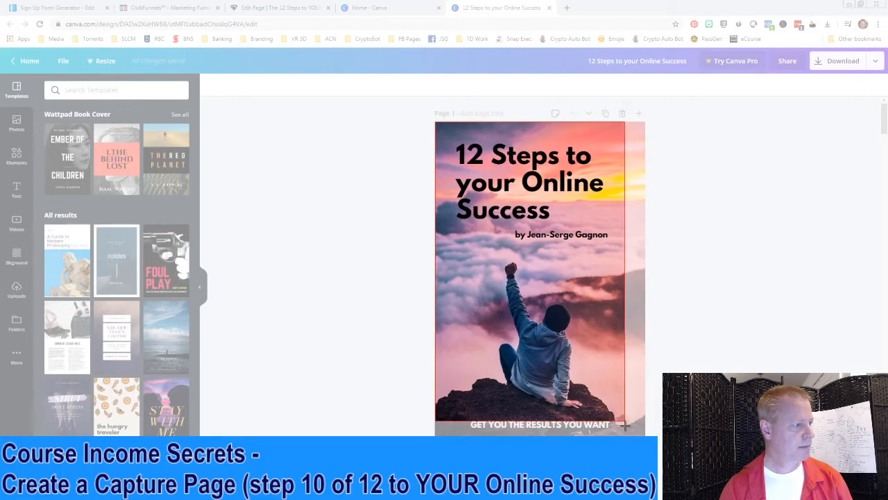
pyautogui.moveTo(642, 451); pyautogui.dragTo(646, 453)
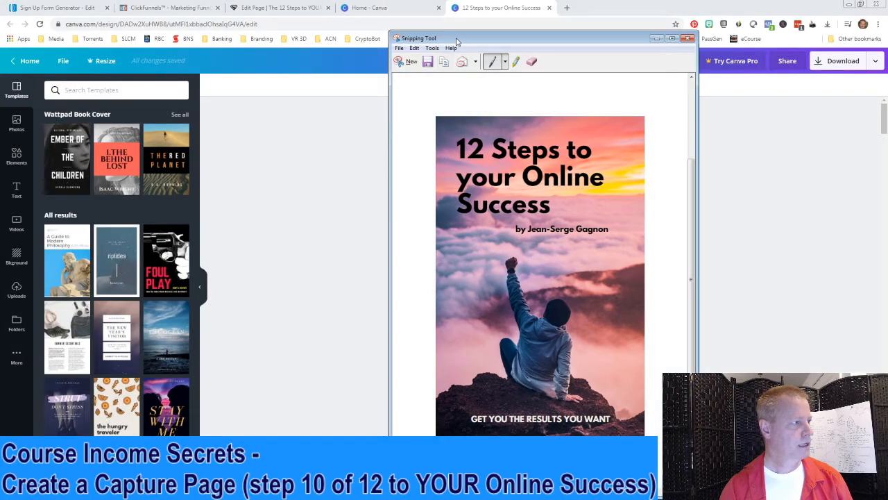
pyautogui.hotkey('alt', 'Tab')
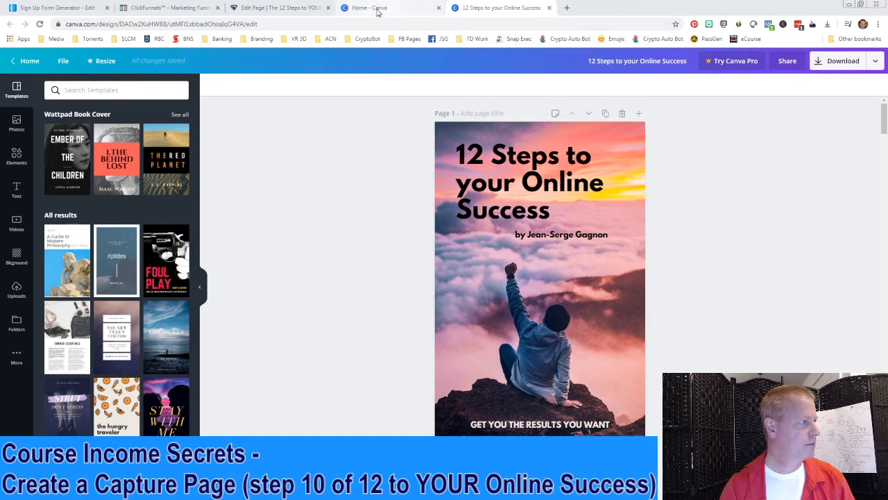
pyautogui.click(280, 8)
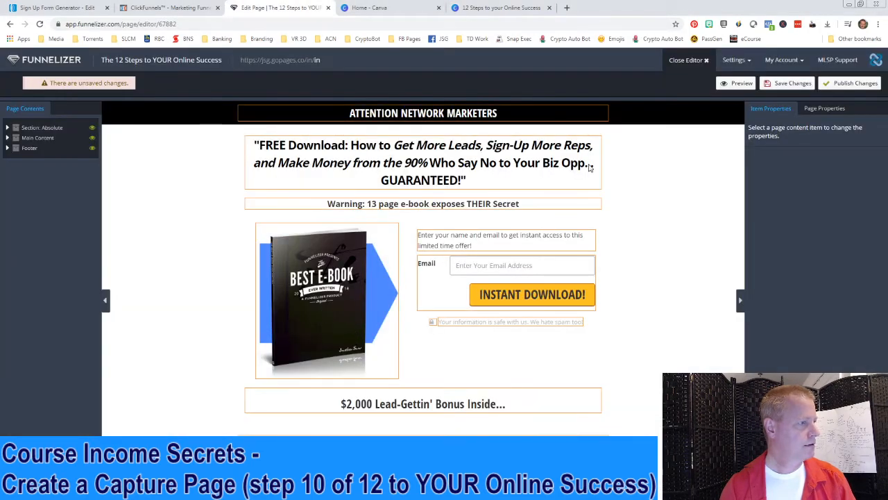
# Open the Funnelizer media library in a new tab from the account menu
pyautogui.click(740, 61)
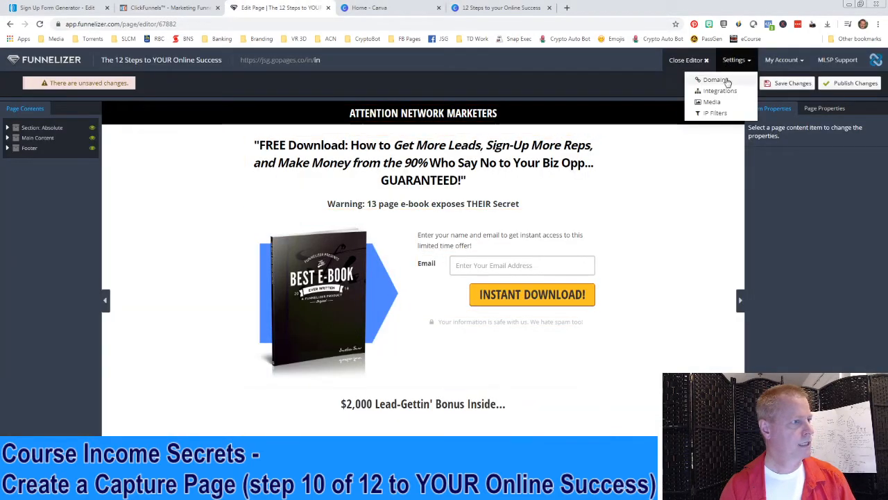
pyautogui.rightClick(710, 102)
pyautogui.click(750, 109)
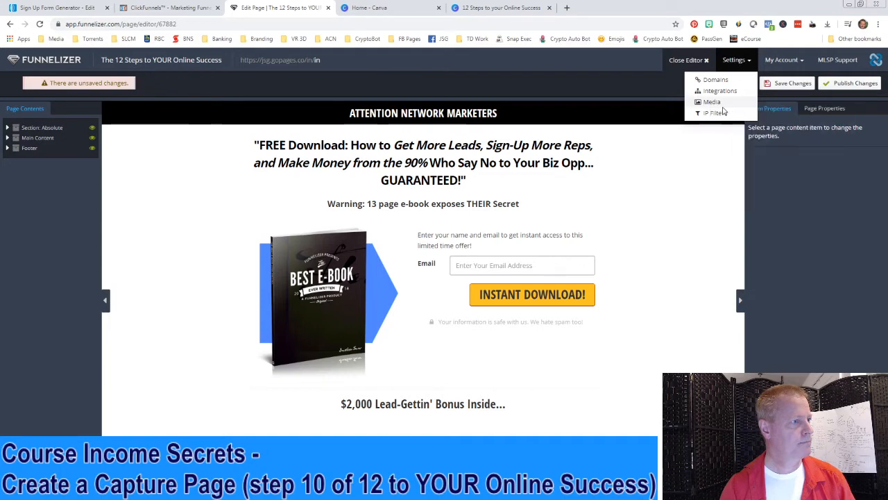
pyautogui.click(382, 8)
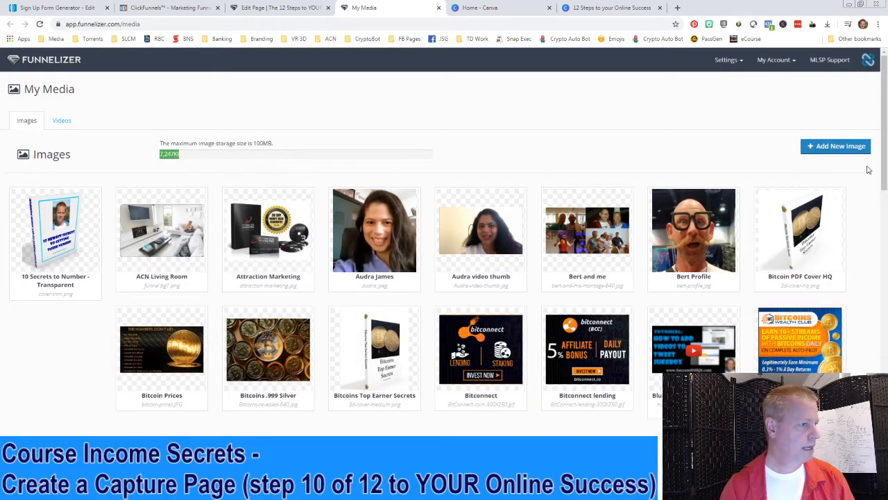
# Upload cover.jpg from the 12 Steps folder as '12 Steps cover', then return to the editor
pyautogui.click(843, 146)
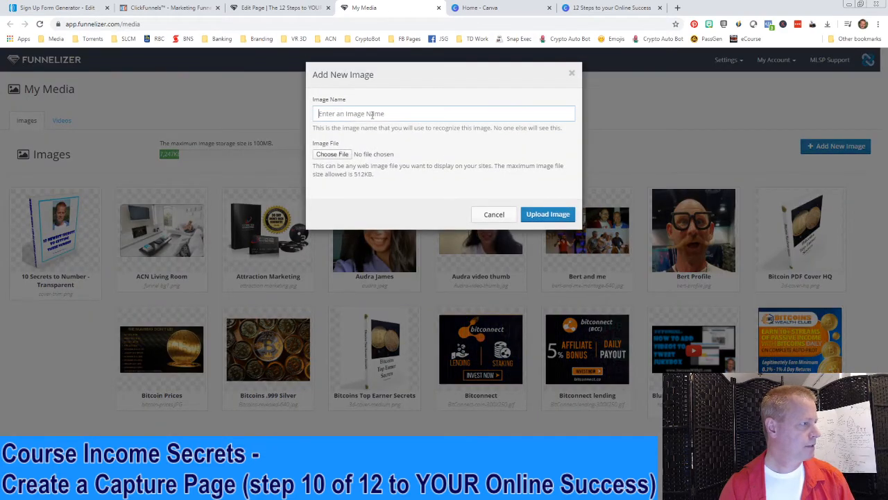
pyautogui.write('12 Steps cover')
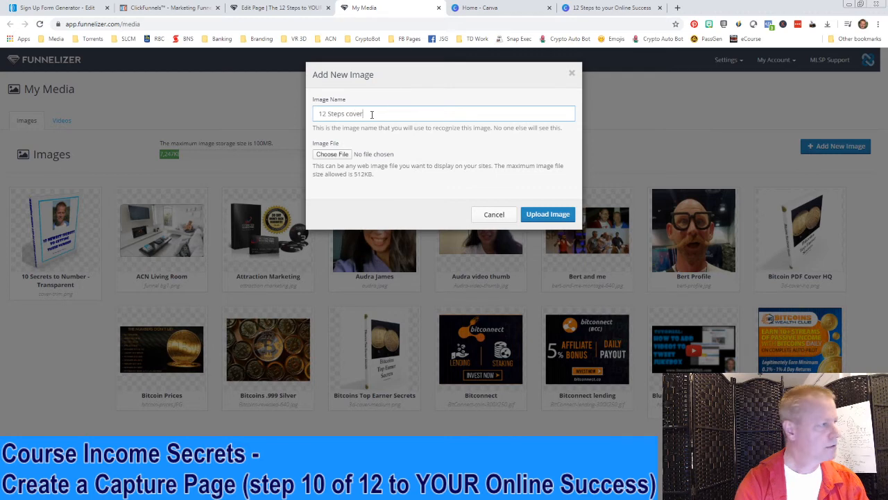
pyautogui.click(337, 154)
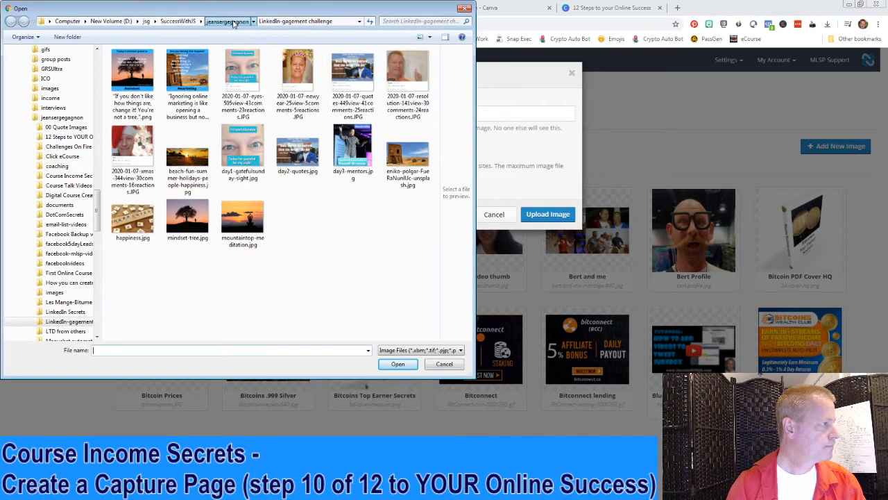
pyautogui.click(227, 21)
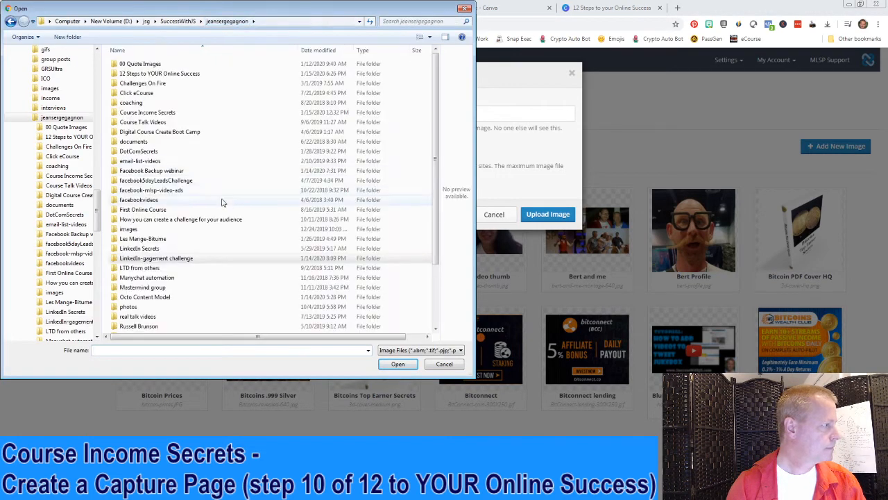
pyautogui.doubleClick(144, 74)
pyautogui.doubleClick(139, 78)
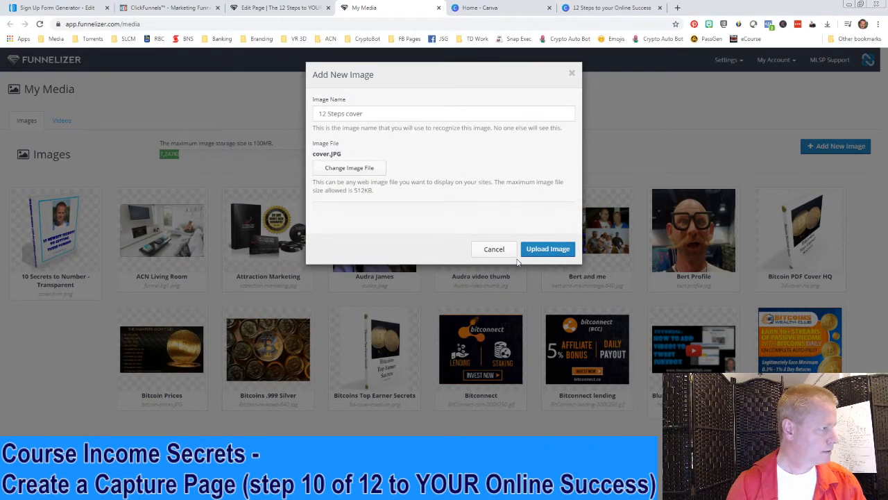
pyautogui.click(544, 248)
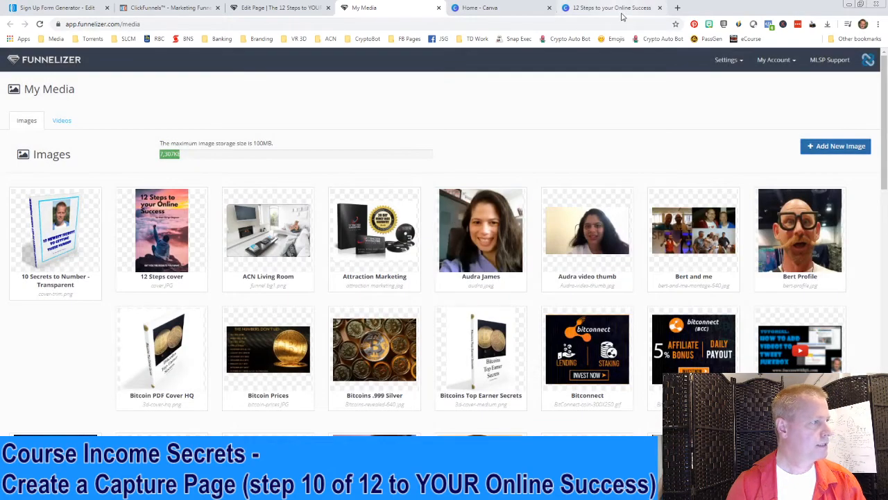
pyautogui.click(438, 8)
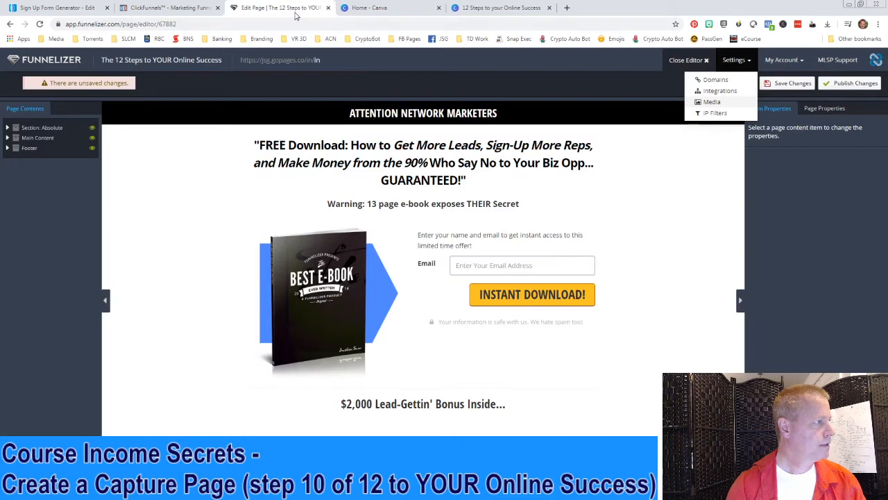
# Swap the e-book image for the 12 Steps cover and select NETWORK MARKETERS in the heading
pyautogui.click(788, 83)
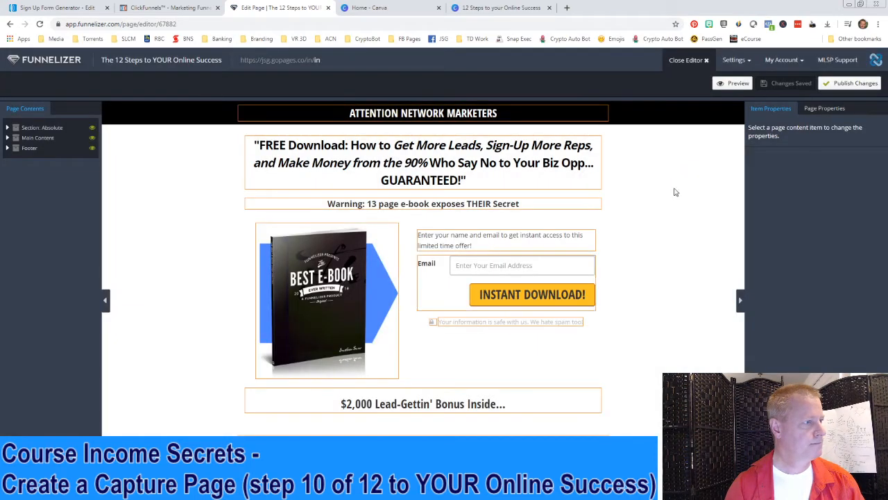
pyautogui.click(317, 299)
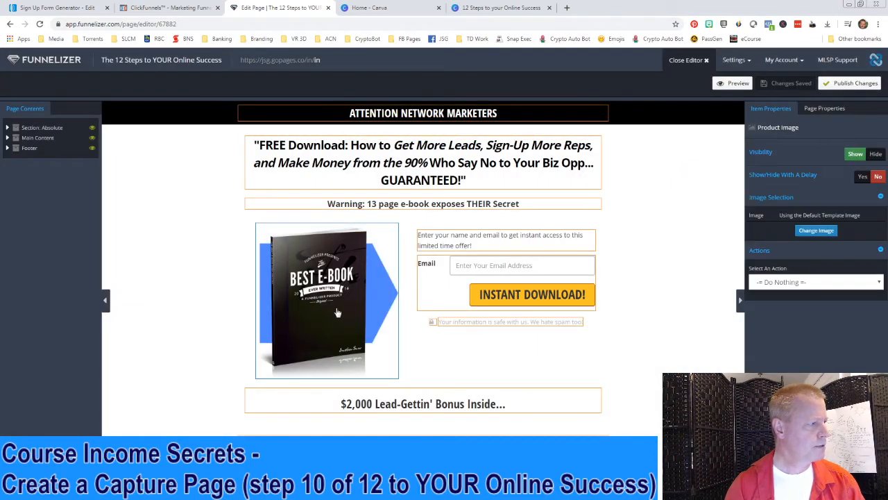
pyautogui.click(818, 230)
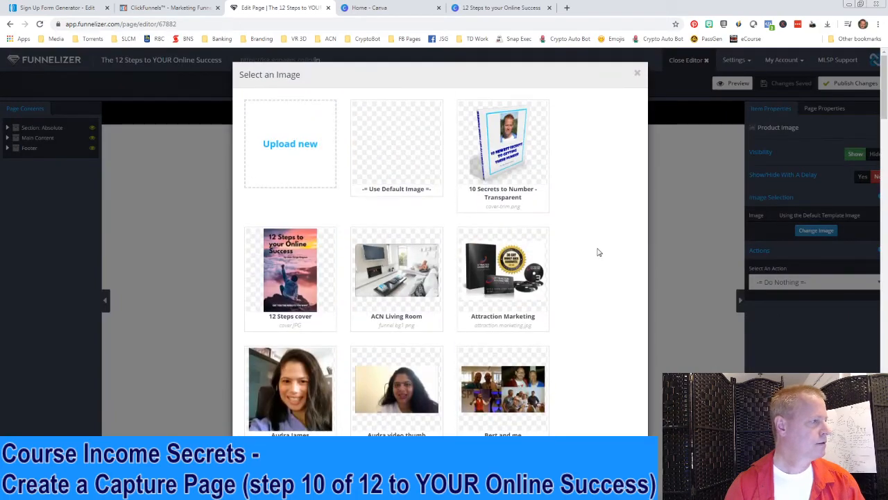
pyautogui.click(290, 262)
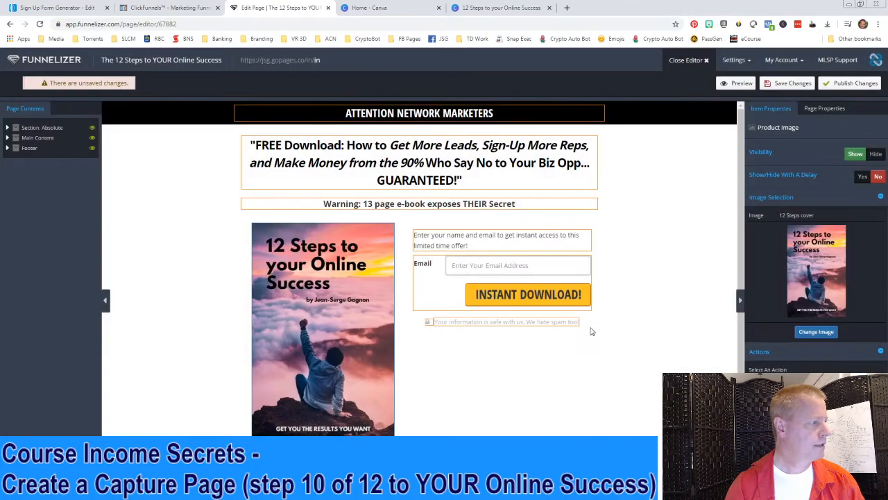
pyautogui.click(394, 114)
pyautogui.moveTo(397, 113); pyautogui.dragTo(507, 113)
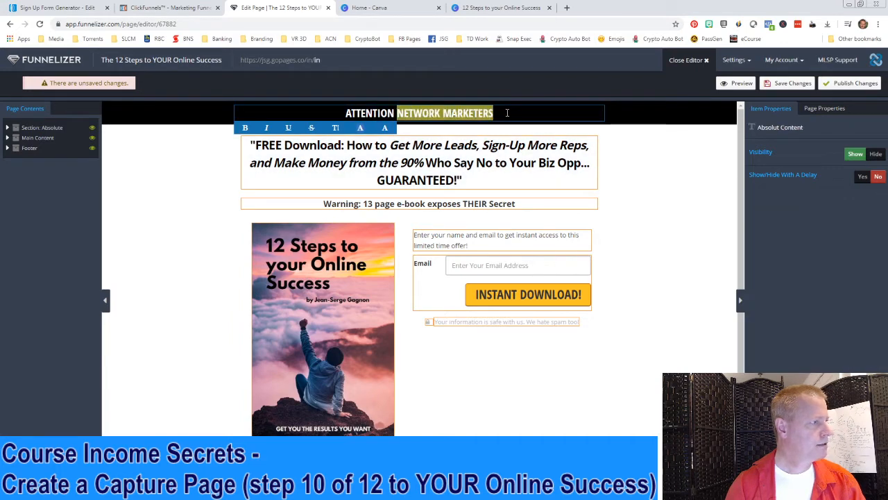
# Change the heading to 'ATTENTION Internet Business Owners' and rewrite the headline as 'FREE Download: Discover the 12 secret steps…'
pyautogui.write('I')
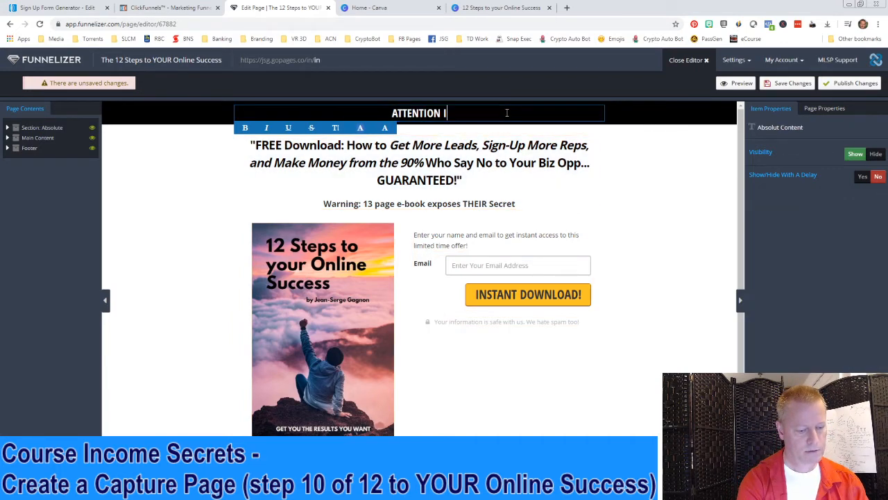
pyautogui.write('nternet Business Owners')
pyautogui.click(413, 146)
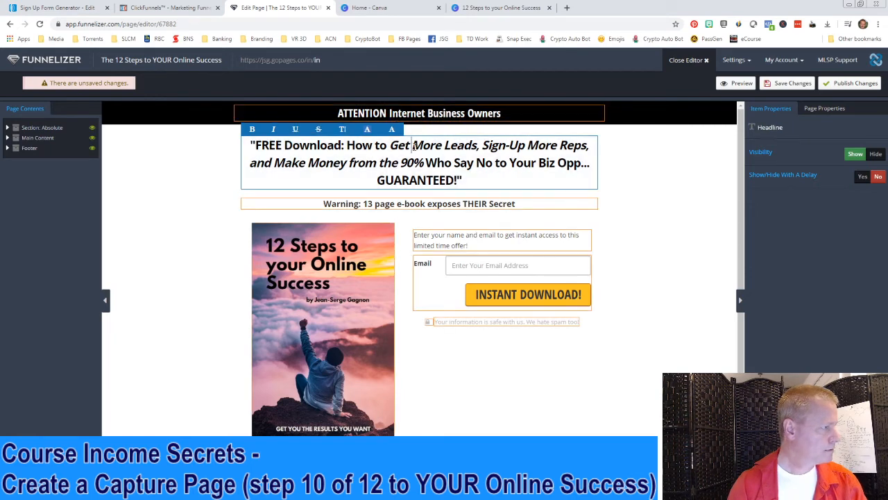
pyautogui.moveTo(348, 145); pyautogui.dragTo(459, 180)
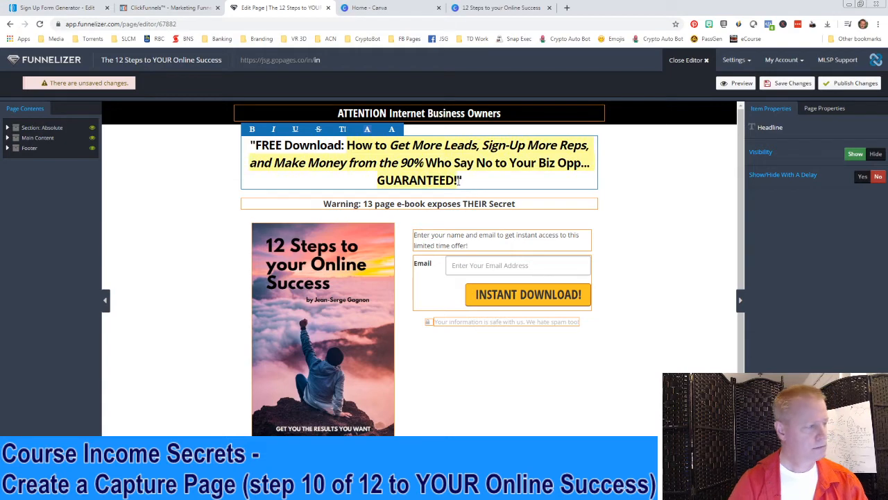
pyautogui.write('How to')
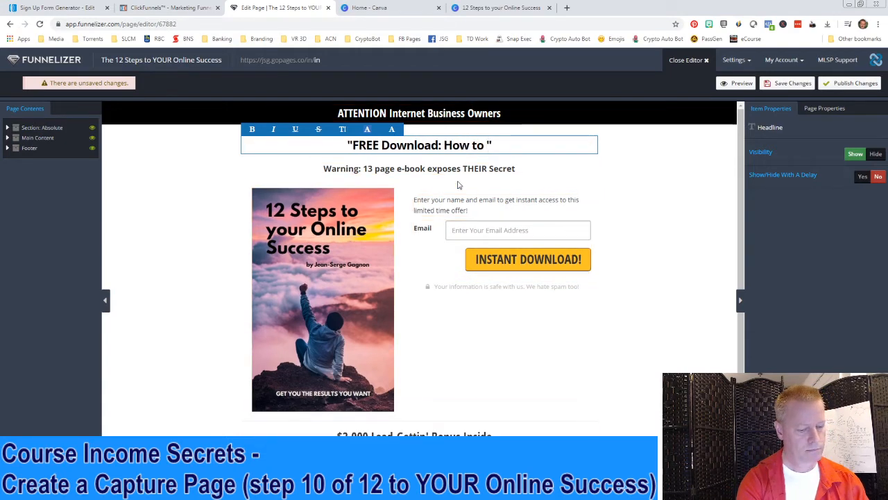
pyautogui.press('BackSpace')
pyautogui.press('BackSpace')
pyautogui.press('BackSpace')
pyautogui.press('BackSpace')
pyautogui.press('BackSpace')
pyautogui.press('BackSpace')
pyautogui.press('BackSpace')
pyautogui.press('BackSpace')
pyautogui.write('Le')
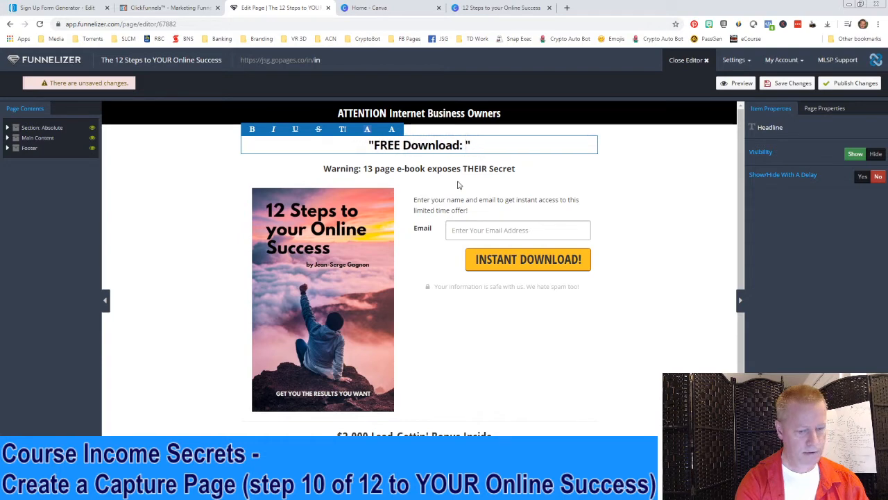
pyautogui.press('BackSpace')
pyautogui.press('BackSpace')
pyautogui.write('Dic')
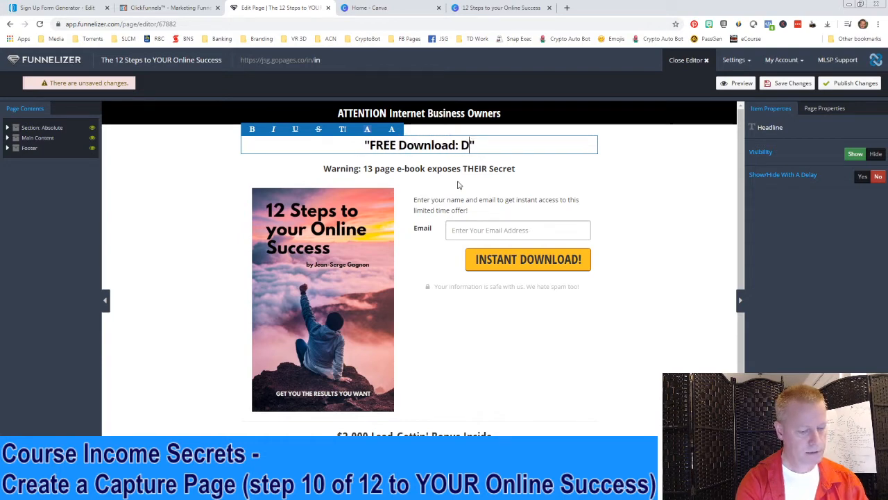
pyautogui.press('BackSpace')
pyautogui.write('scover the ')
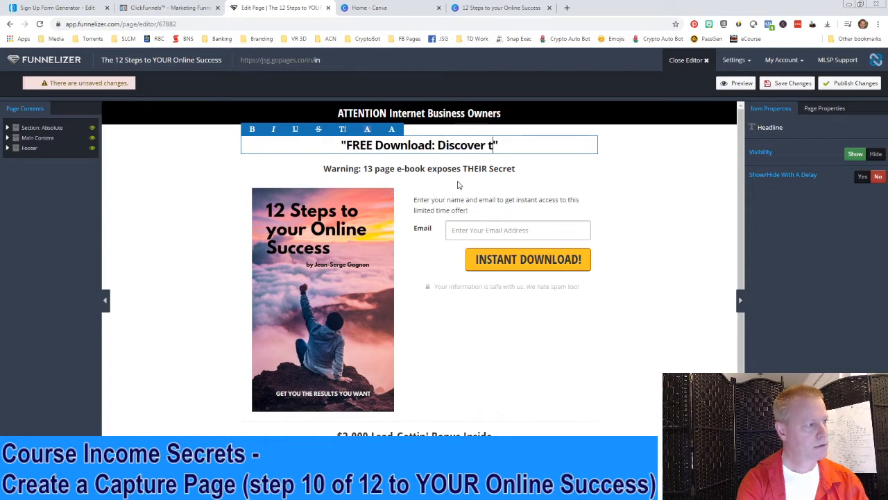
pyautogui.write('12 steps ')
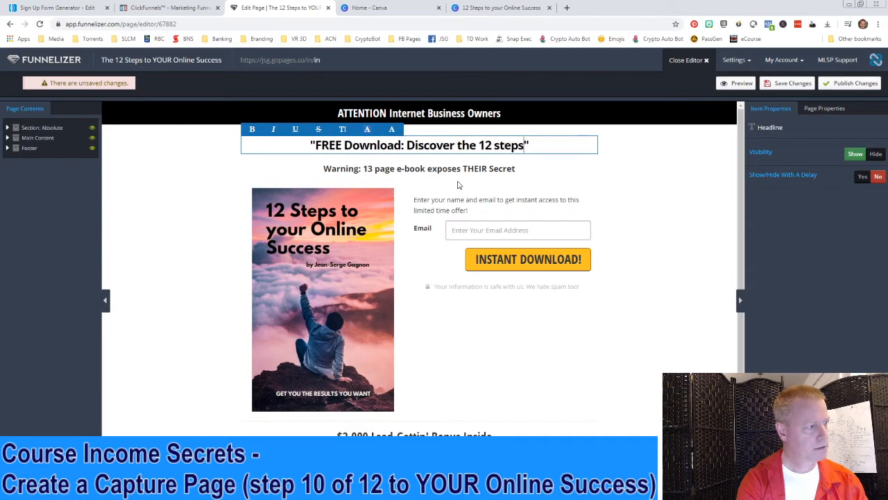
pyautogui.write('to getting t')
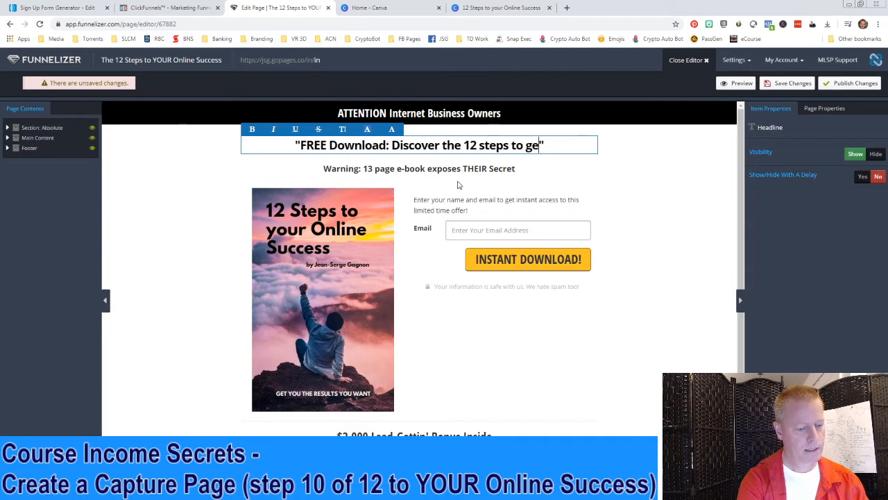
pyautogui.write('he success you')
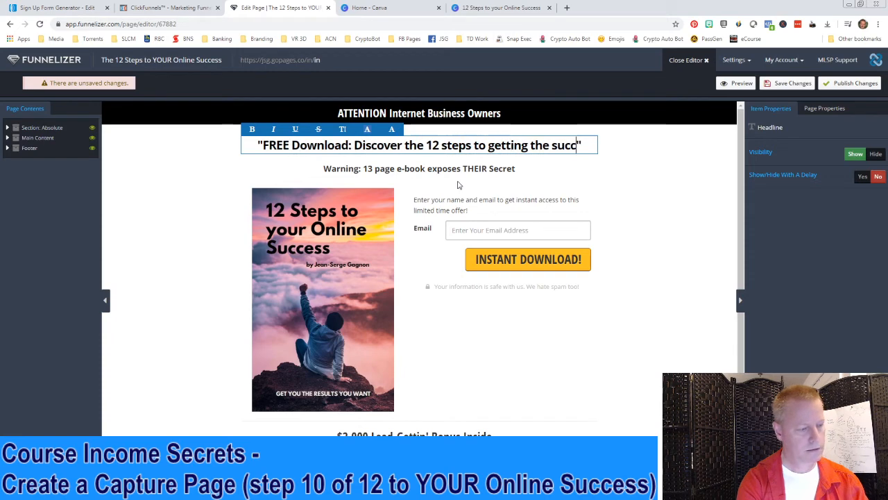
pyautogui.write(' des')
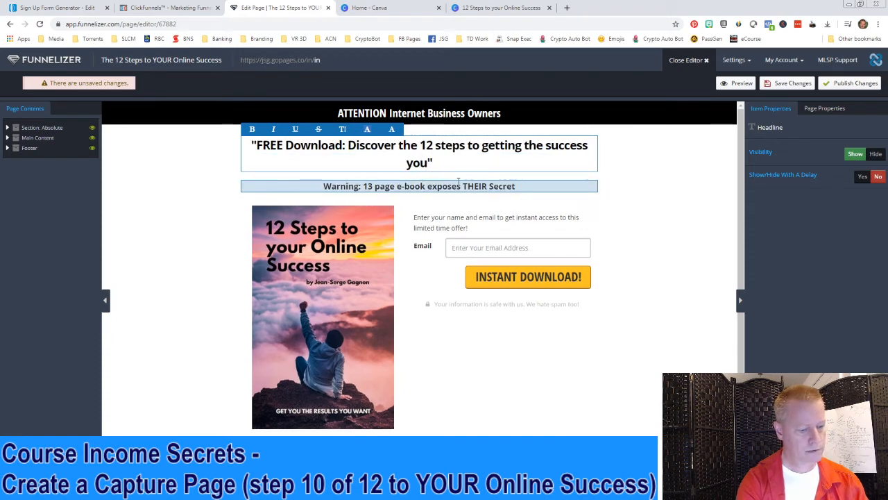
pyautogui.write('erve')
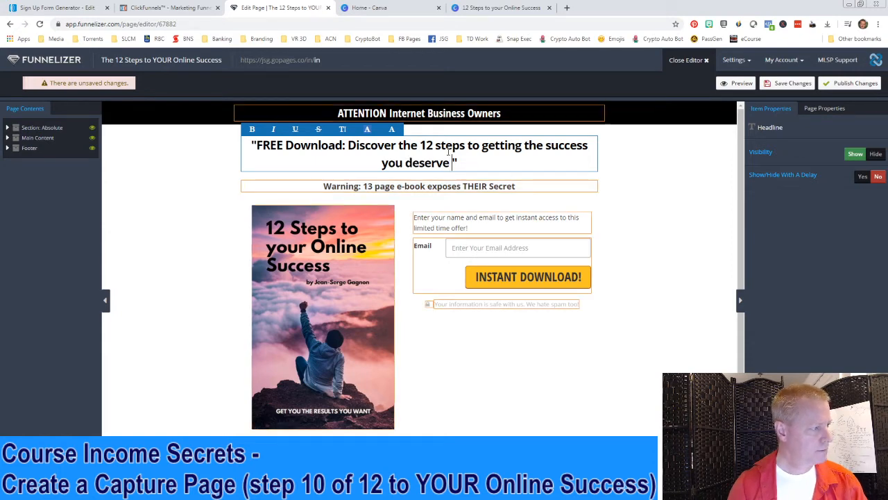
pyautogui.write(' secret')
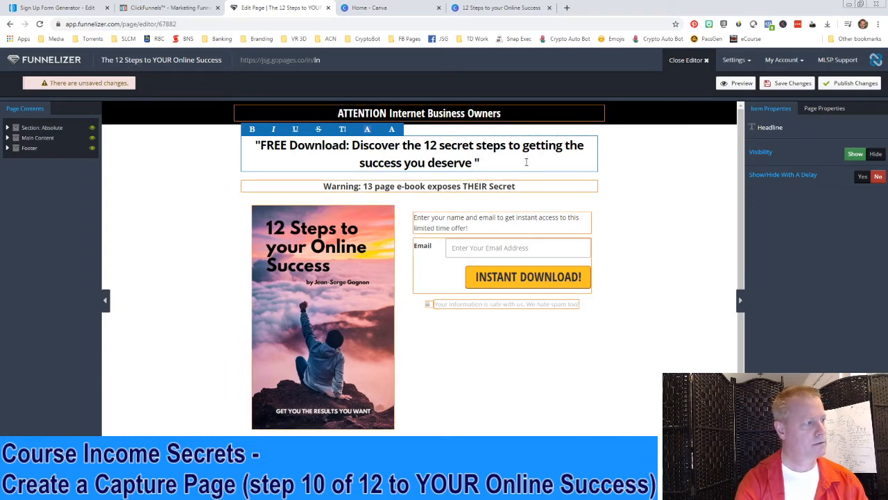
pyautogui.write('online')
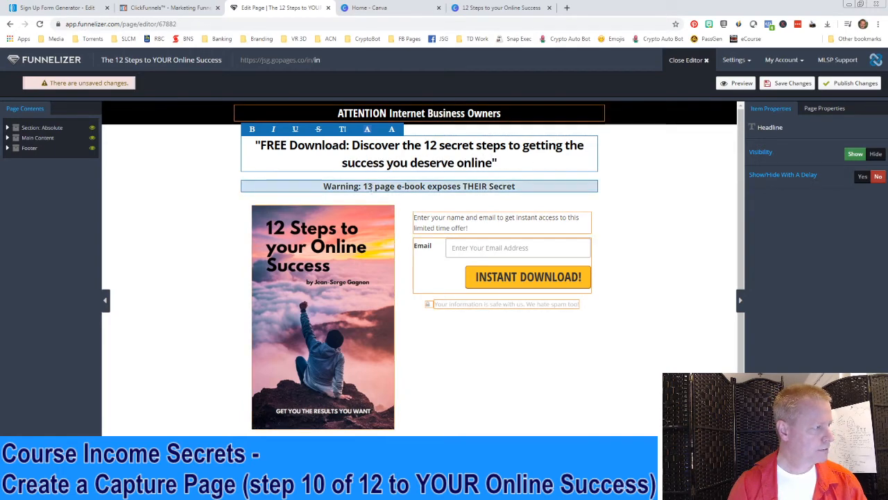
pyautogui.click(440, 188)
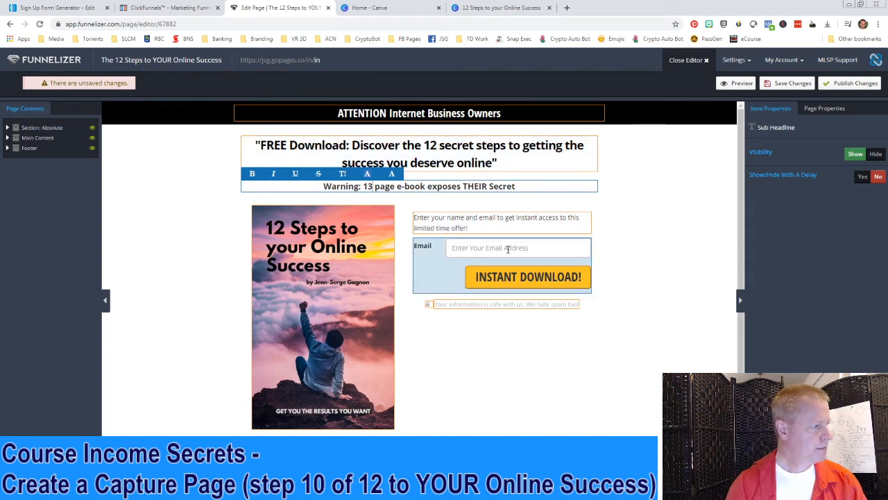
pyautogui.scroll(-1, 590, 373)
# Finish editing the bottom bonus headline and save the page changes
pyautogui.click(461, 428)
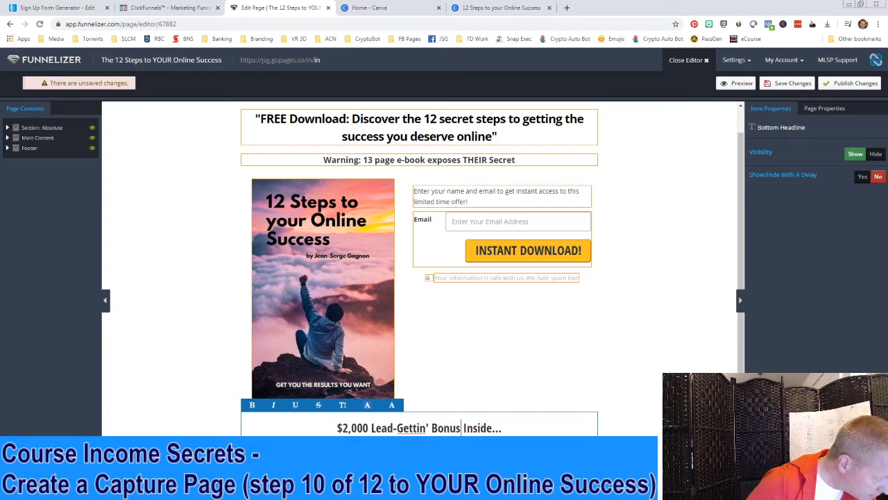
pyautogui.press('Tab')
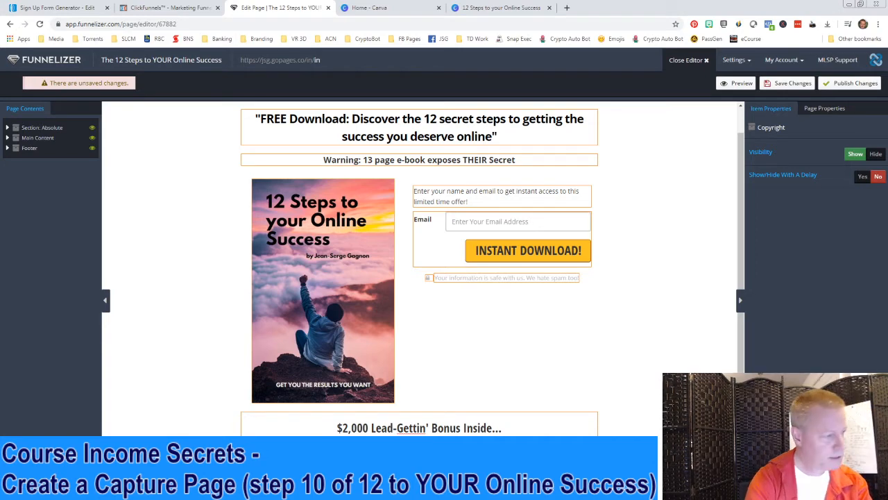
pyautogui.click(513, 427)
pyautogui.click(639, 366)
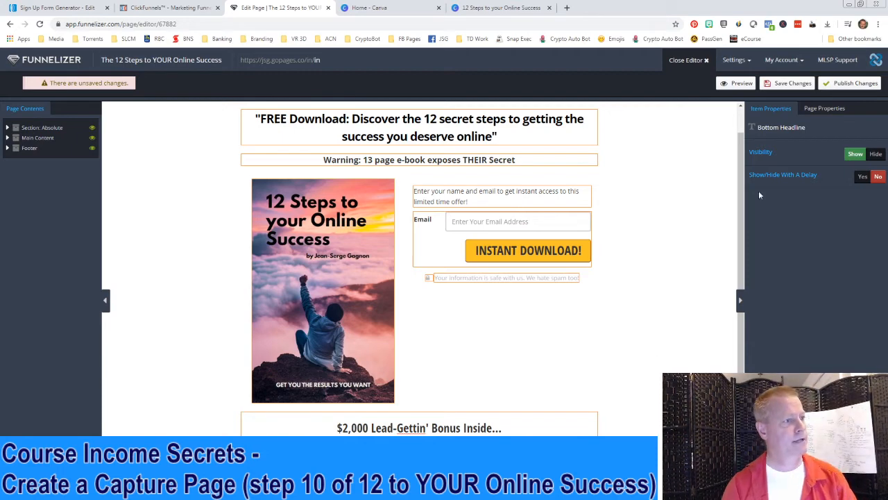
pyautogui.click(792, 83)
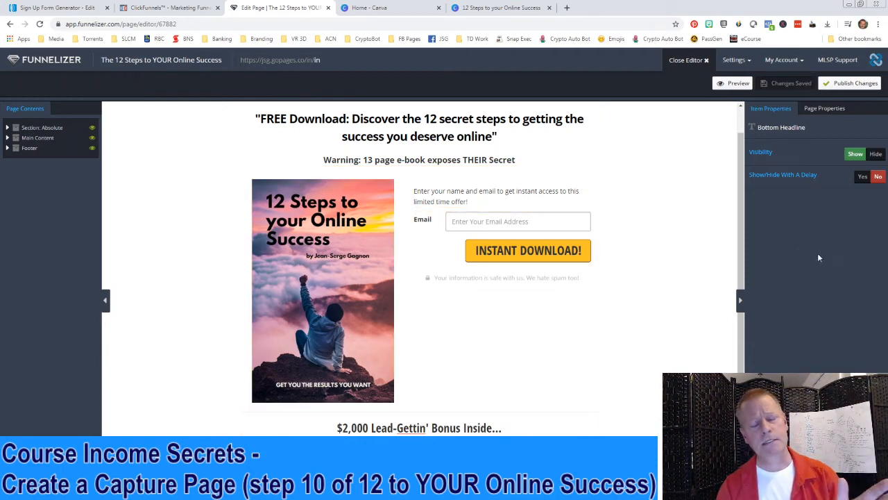
# Select the opt-in form, then open and close its field settings
pyautogui.click(514, 254)
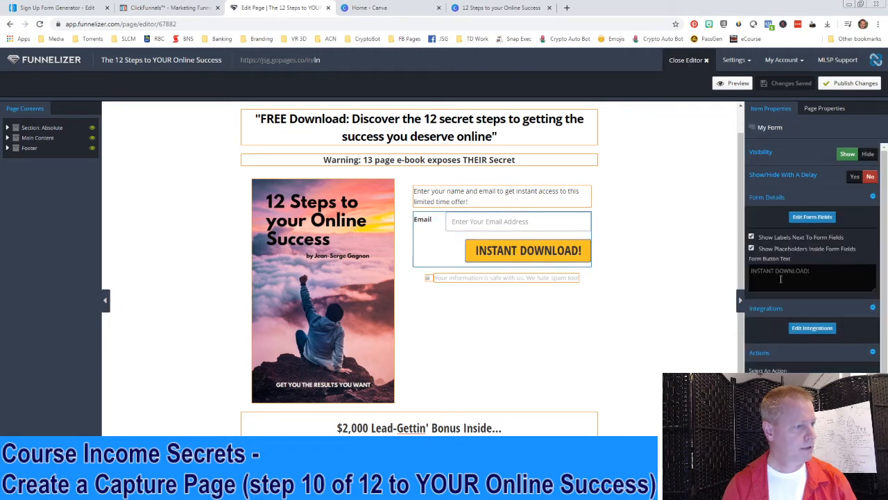
pyautogui.click(813, 217)
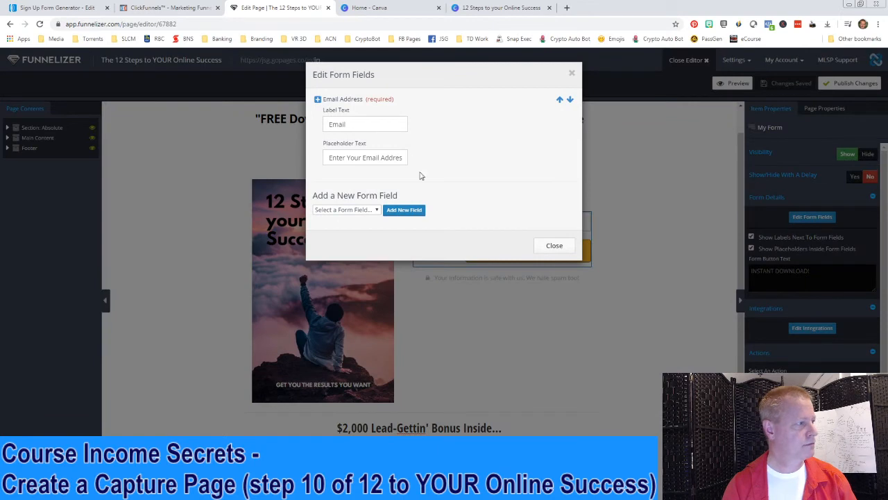
pyautogui.click(554, 246)
# Choose AWeber in the form's integrations, browse its lists without picking one, then switch to AWeber
pyautogui.click(822, 329)
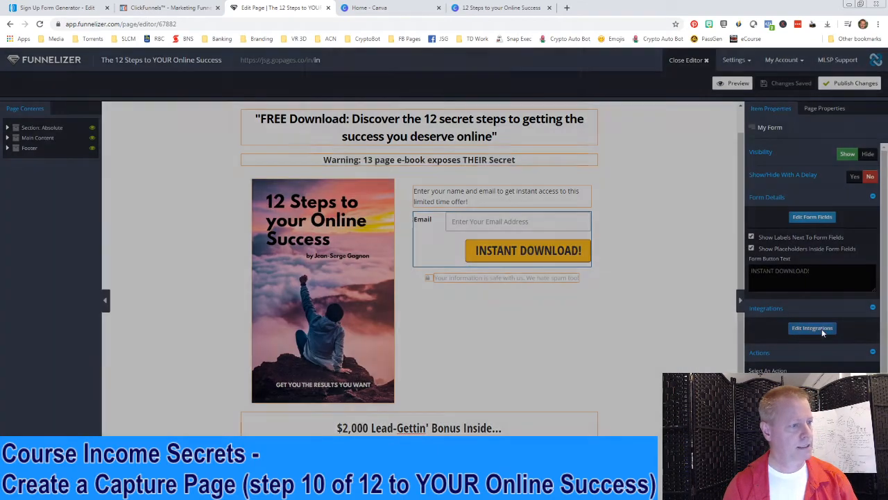
pyautogui.click(357, 118)
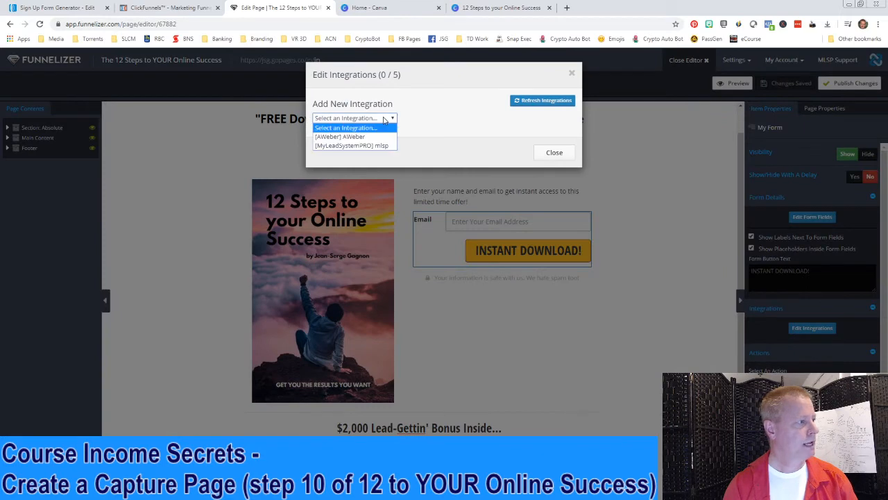
pyautogui.click(357, 137)
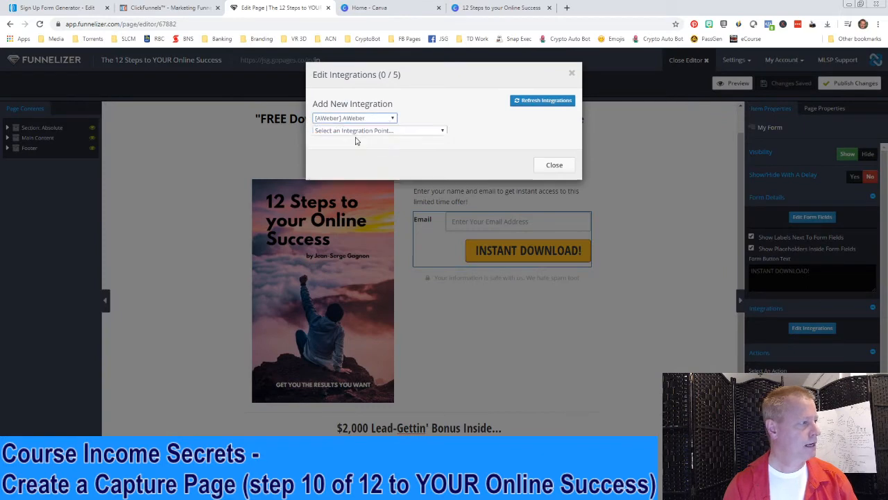
pyautogui.click(405, 132)
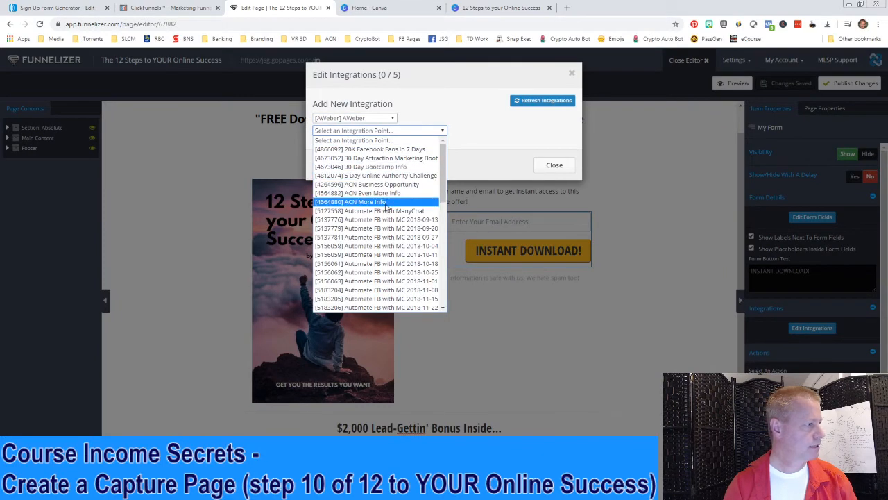
pyautogui.scroll(-5, 375, 221)
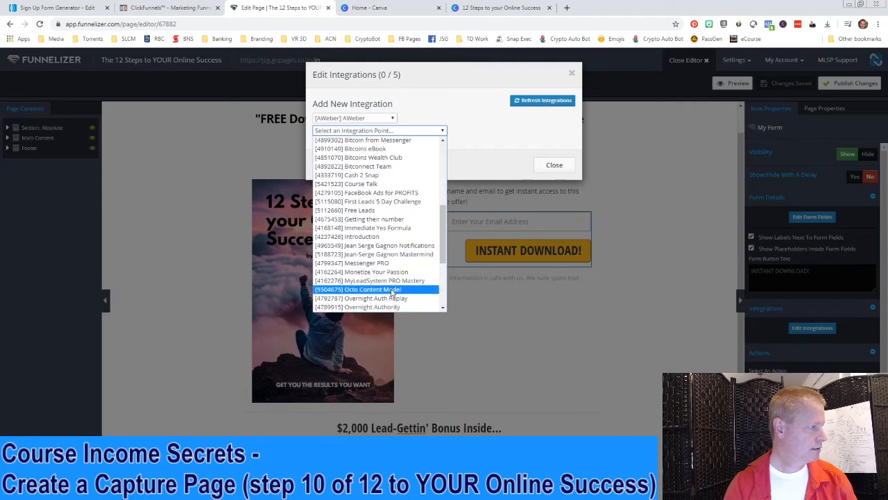
pyautogui.click(490, 158)
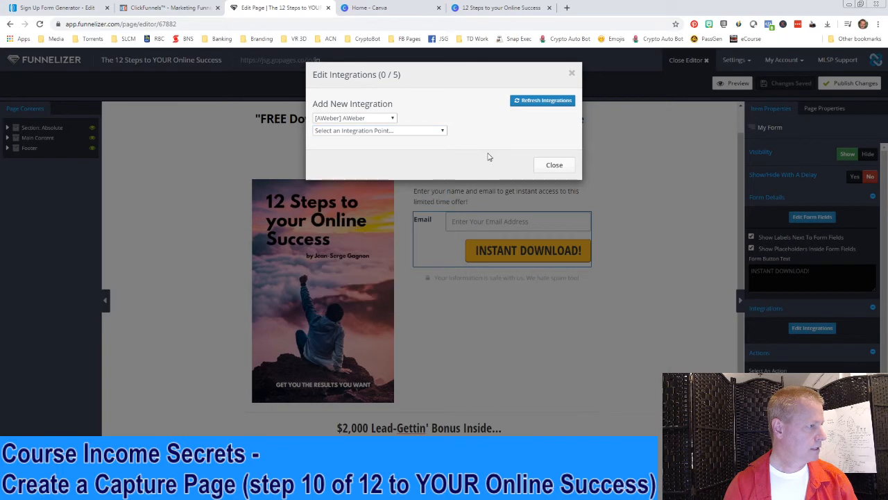
pyautogui.click(554, 165)
pyautogui.click(69, 9)
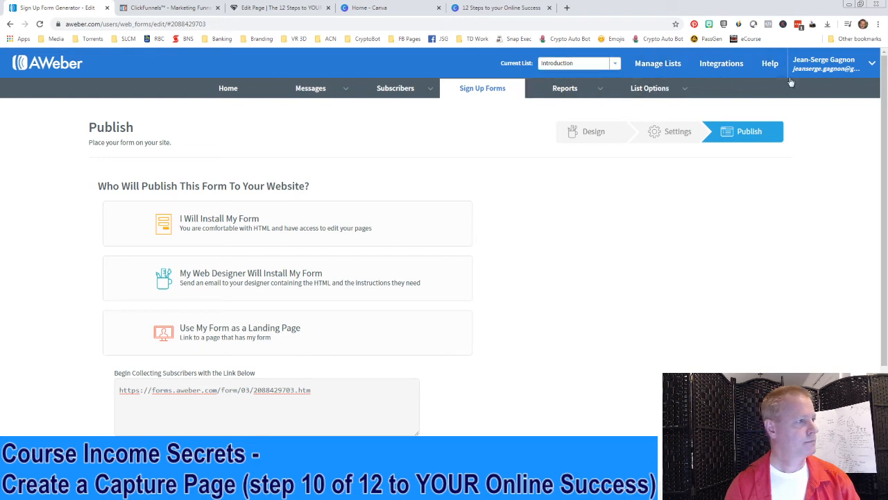
# Start a new AWeber list and continue past the company and sender details
pyautogui.click(657, 69)
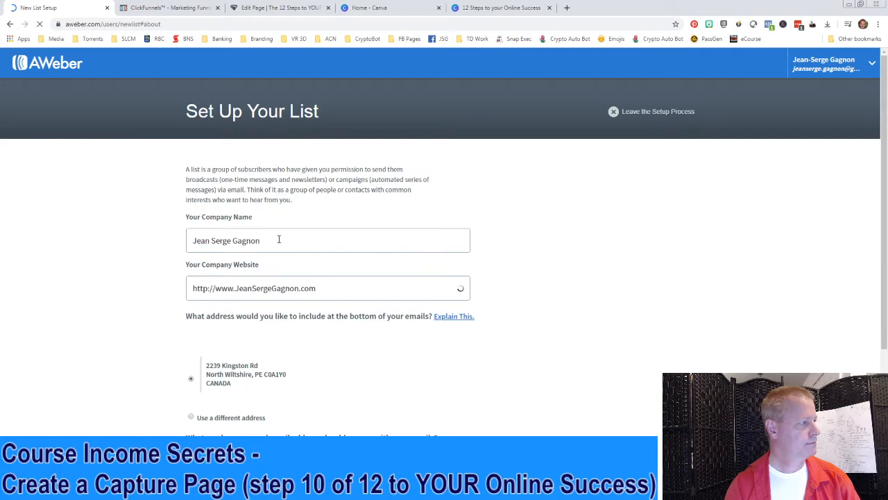
pyautogui.scroll(-3, 455, 340)
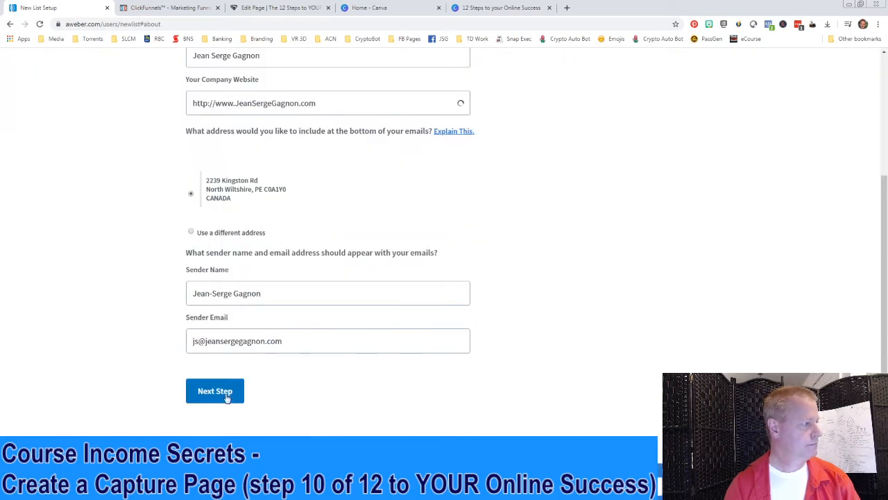
pyautogui.scroll(1, 363, 274)
pyautogui.scroll(-1, 366, 275)
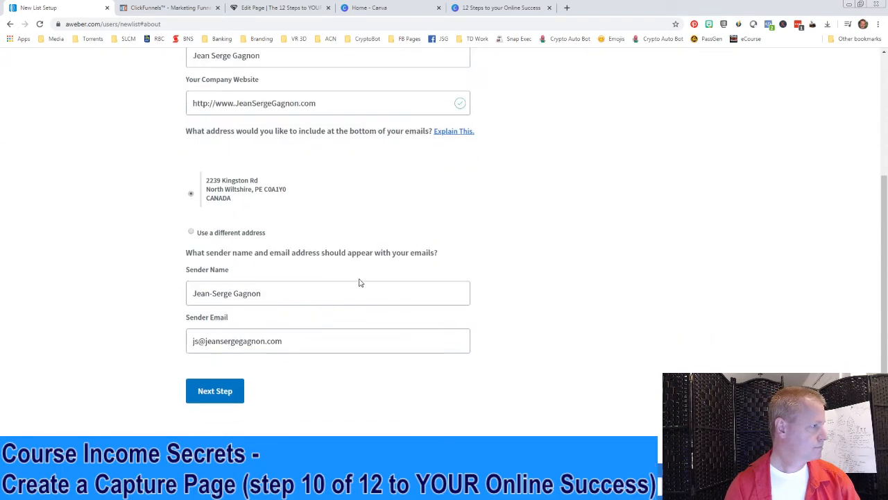
pyautogui.click(222, 393)
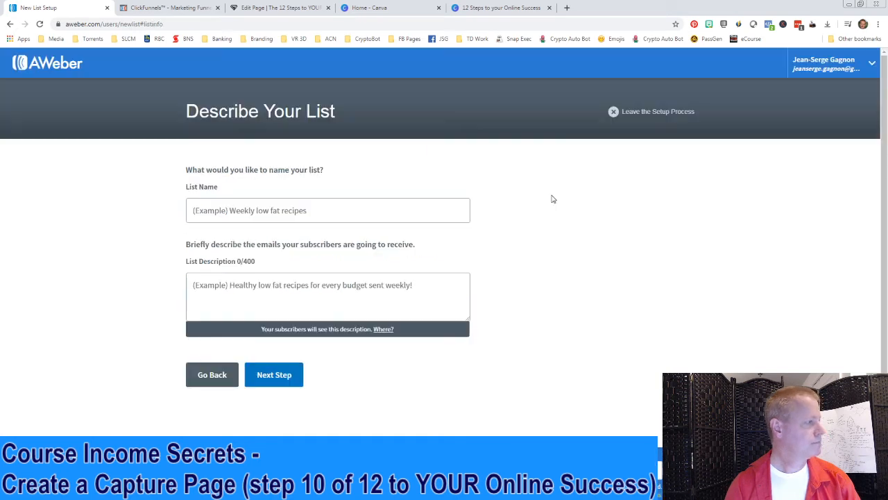
# Name the list '12 Steps to Your Online Success', add a description, and approve the confirmation message
pyautogui.click(361, 212)
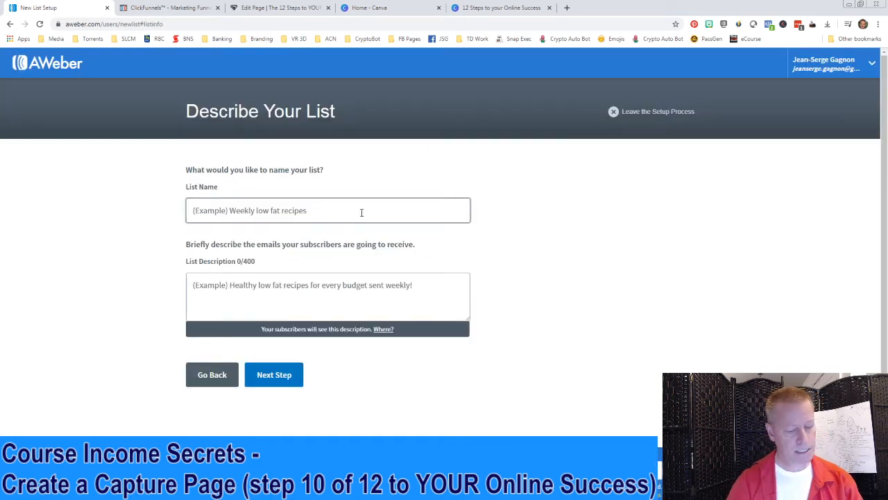
pyautogui.write('12 Steps to Your Online Success')
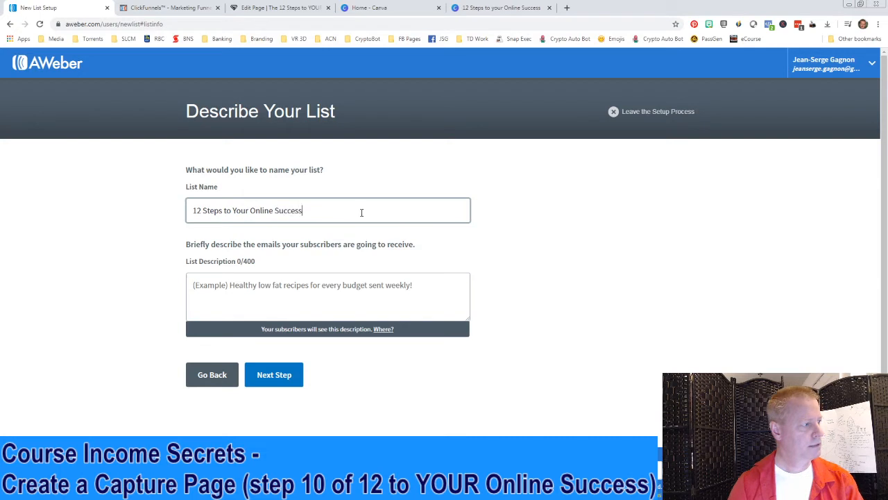
pyautogui.click(267, 289)
pyautogui.write('Lea')
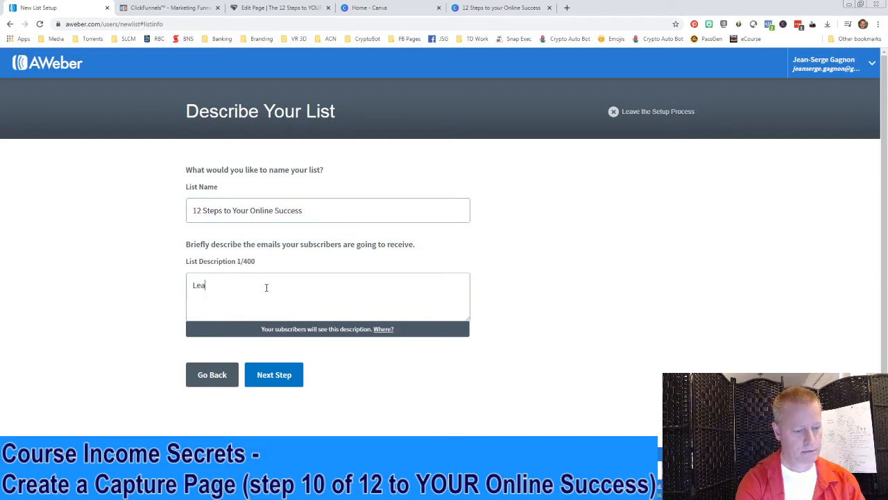
pyautogui.write('rn the 2')
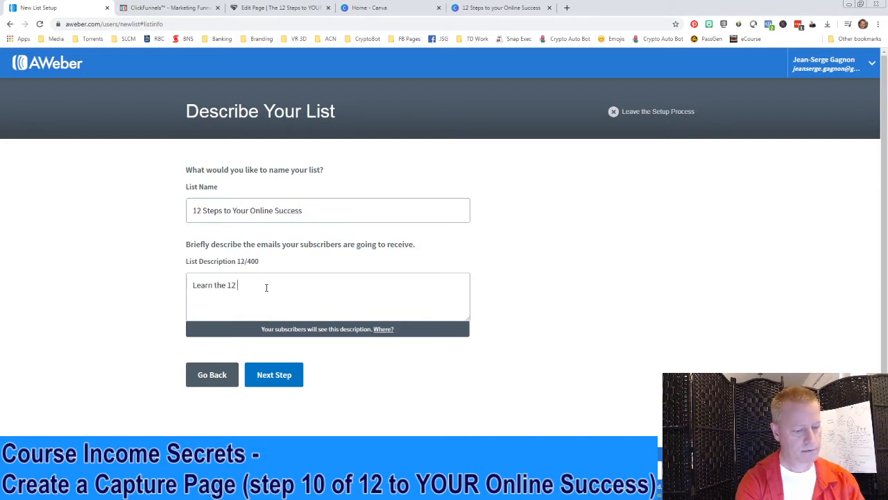
pyautogui.click(269, 379)
pyautogui.scroll(-3, 358, 286)
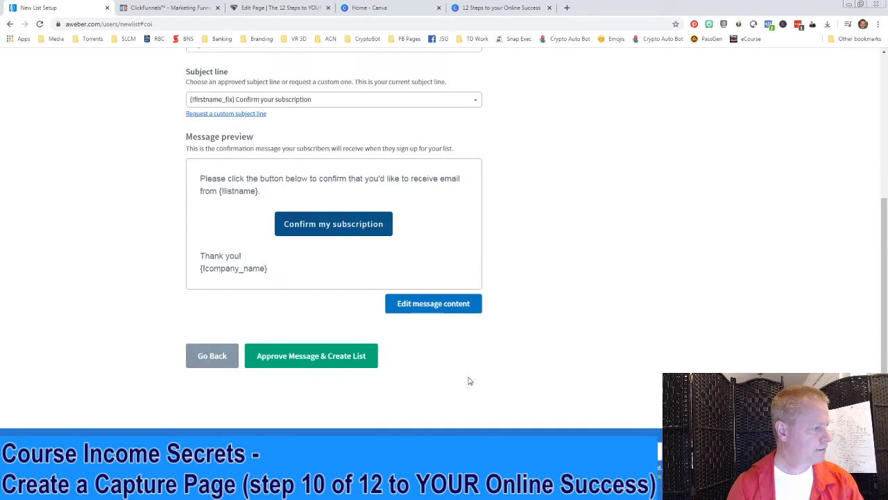
pyautogui.click(299, 359)
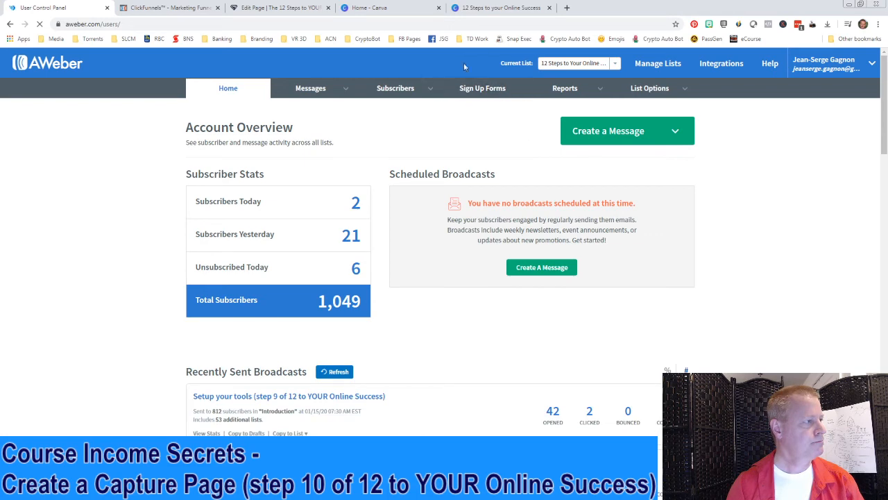
# Refresh the form's integrations and attach the AWeber list '12 Steps to Your Online Success'
pyautogui.click(272, 9)
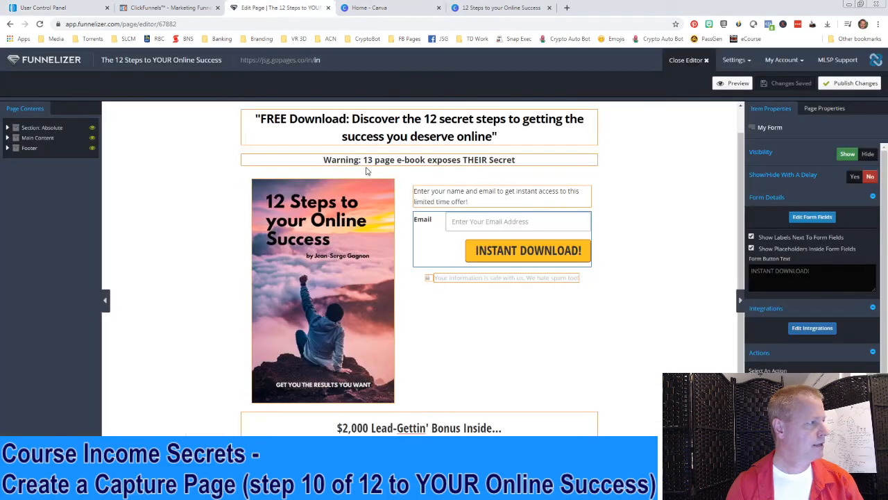
pyautogui.click(811, 327)
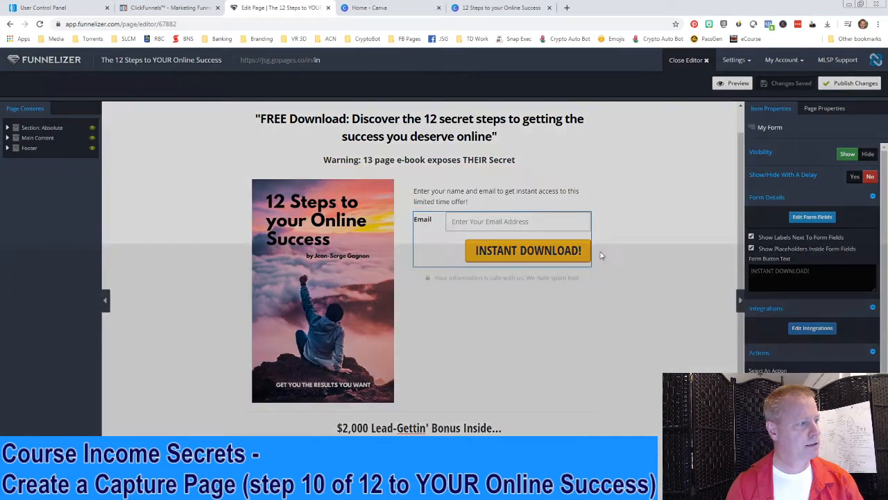
pyautogui.click(552, 106)
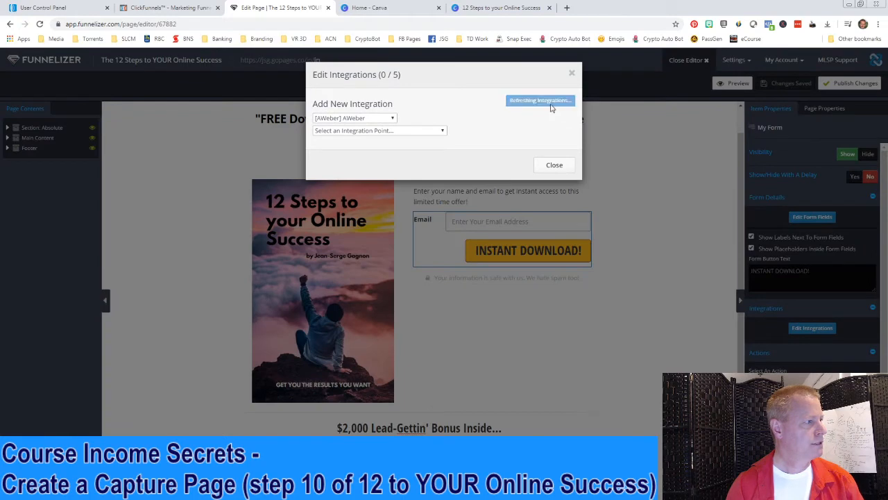
pyautogui.click(410, 131)
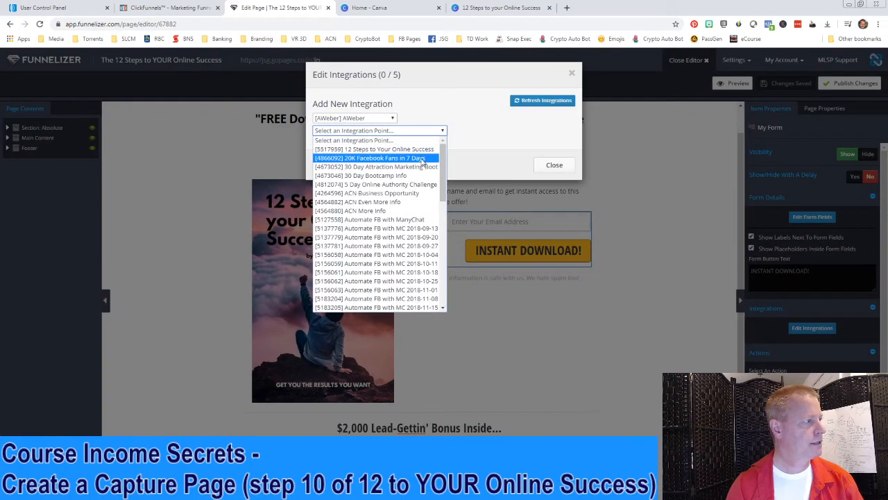
pyautogui.click(373, 149)
pyautogui.click(353, 146)
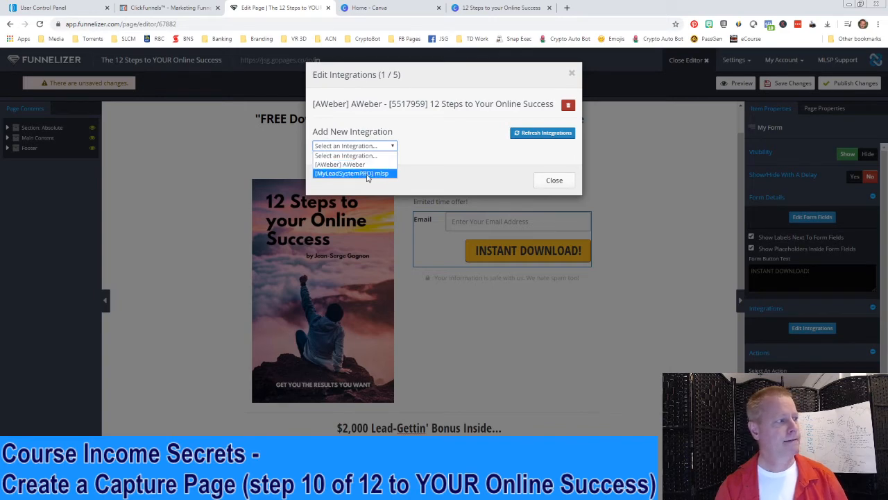
# Add the account's own MLSP capture point as a second integration and save the page
pyautogui.click(388, 174)
pyautogui.click(398, 160)
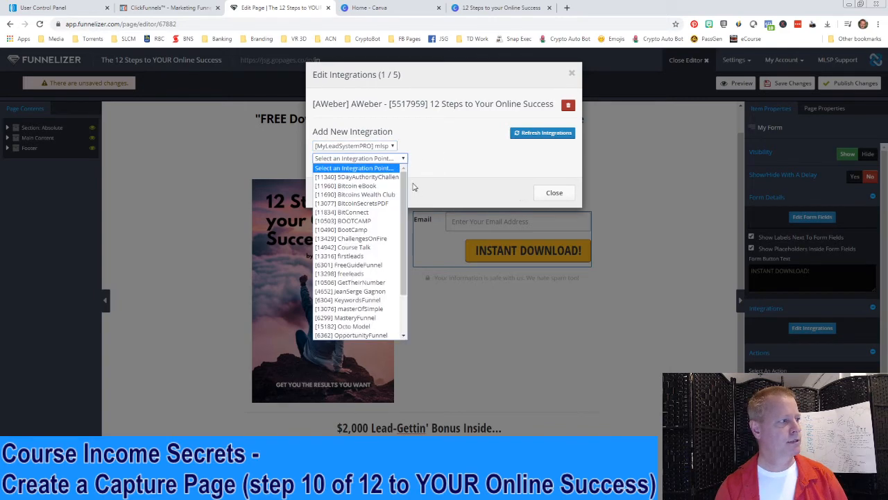
pyautogui.click(385, 294)
pyautogui.click(363, 172)
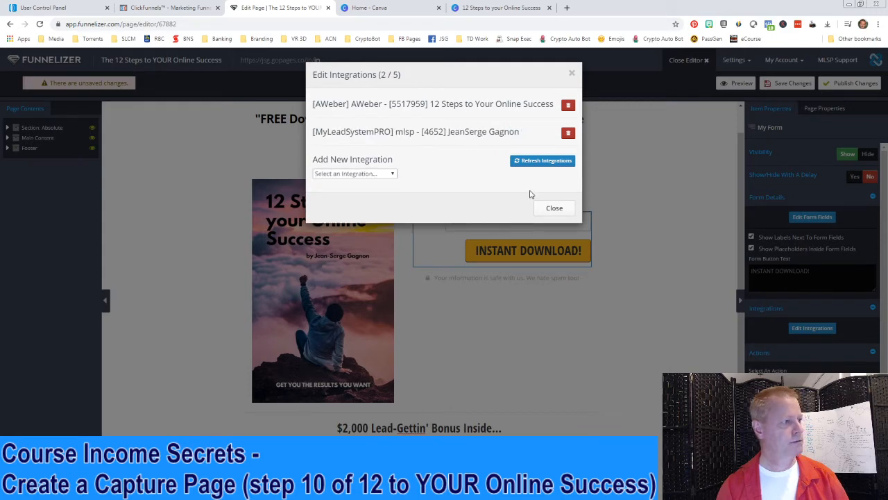
pyautogui.click(554, 207)
pyautogui.click(788, 84)
# Publish the page, then replace '13 page e-book' in the warning sub-headline with 'checklist' and save
pyautogui.click(841, 86)
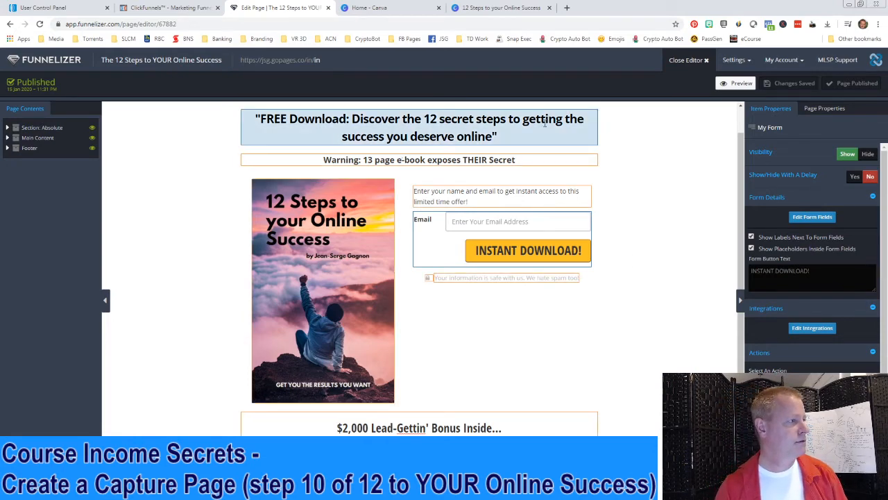
pyautogui.click(365, 159)
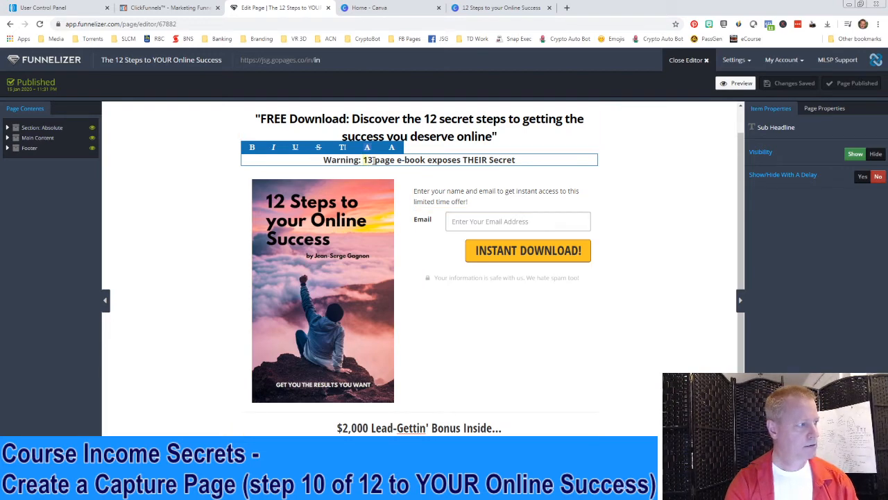
pyautogui.hotkey('shift', 'Right')
pyautogui.hotkey('shift', 'Right')
pyautogui.hotkey('shift', 'Right')
pyautogui.hotkey('shift', 'Right')
pyautogui.hotkey('shift', 'Right')
pyautogui.hotkey('shift', 'Right')
pyautogui.hotkey('shift', 'Right')
pyautogui.hotkey('shift', 'Right')
pyautogui.hotkey('shift', 'Right')
pyautogui.hotkey('shift', 'Right')
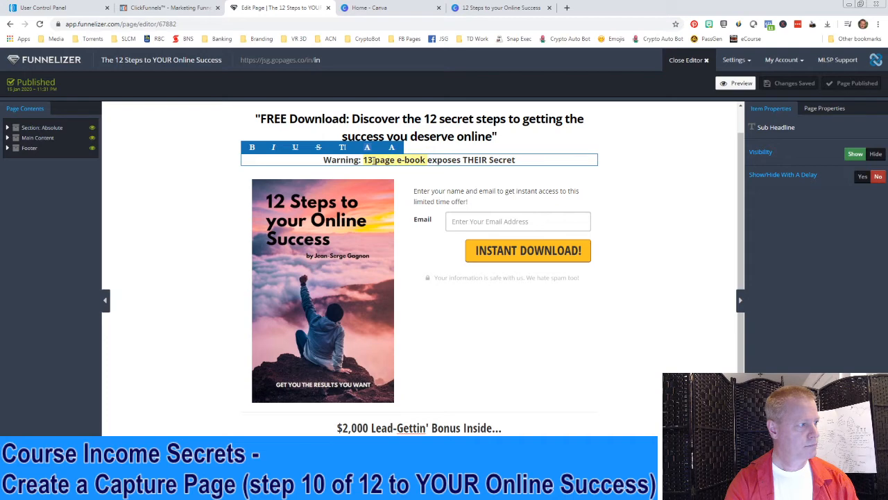
pyautogui.write('checklist')
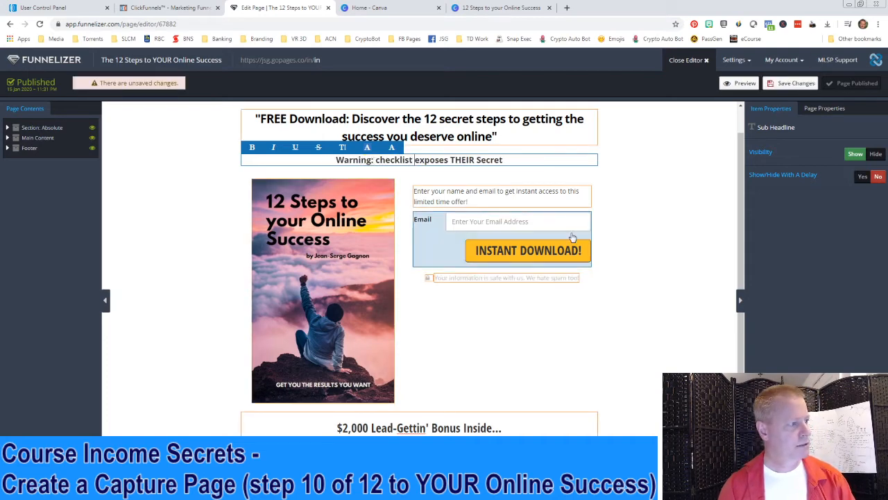
pyautogui.click(791, 82)
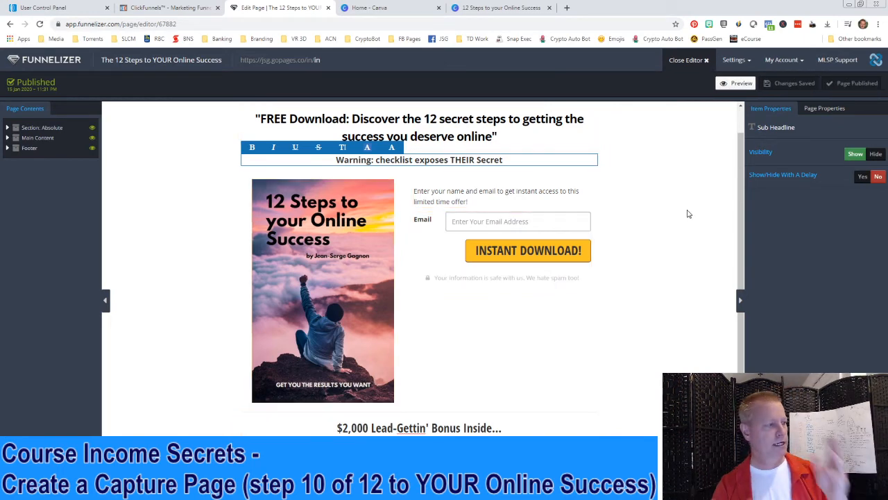
# Shorten 'checklist' to 'list' in the sub-headline and save the page
pyautogui.click(401, 163)
pyautogui.press('BackSpace')
pyautogui.press('BackSpace')
pyautogui.press('BackSpace')
pyautogui.press('BackSpace')
pyautogui.press('BackSpace')
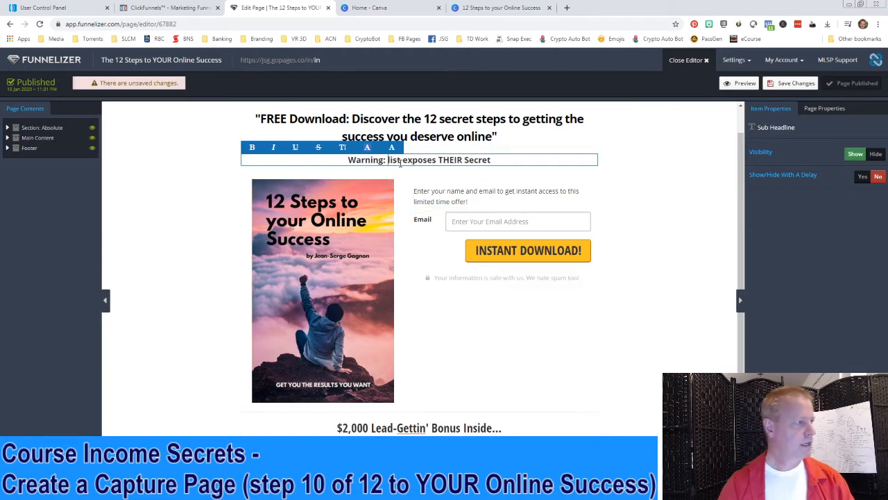
pyautogui.click(791, 83)
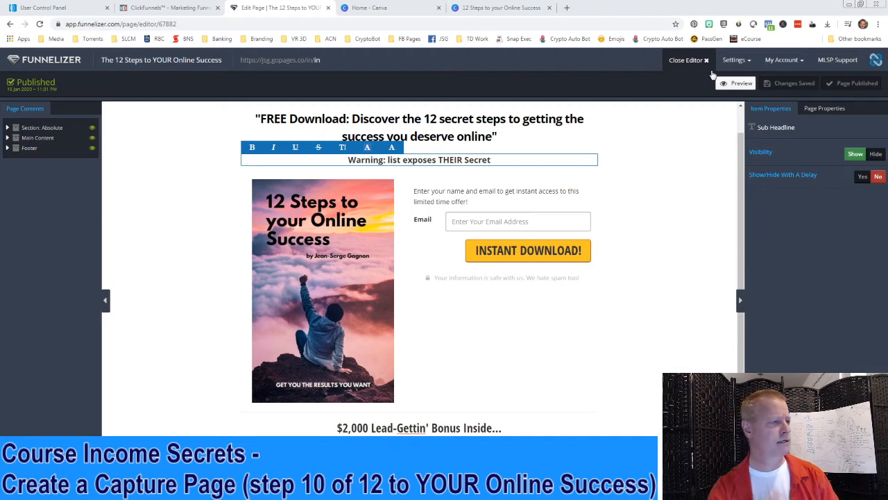
# Review the Page Properties settings, save them, and close the page editor
pyautogui.click(826, 111)
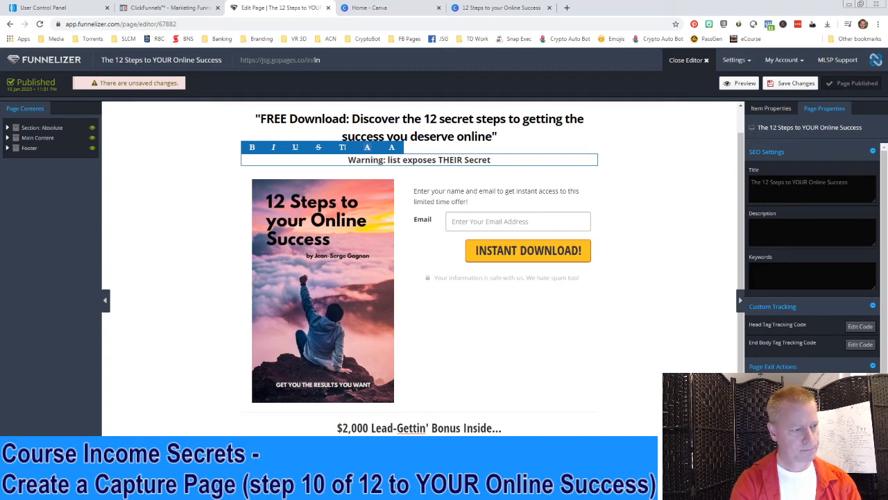
pyautogui.scroll(-1, 760, 361)
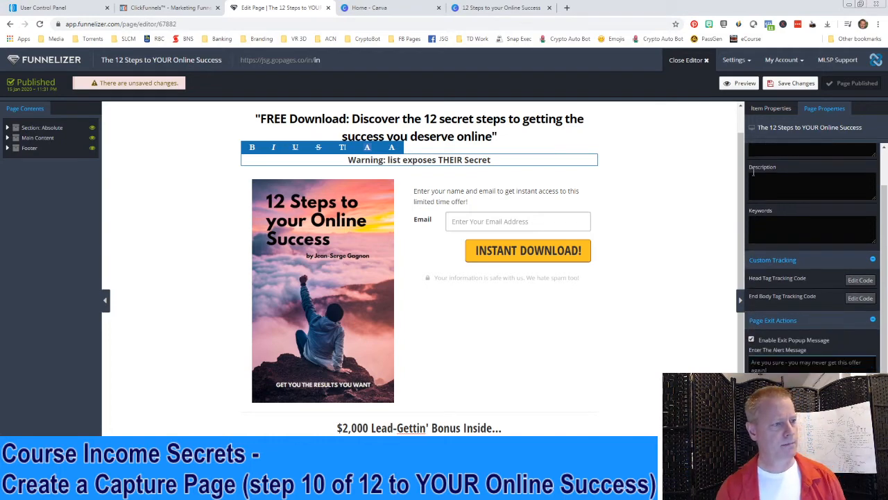
pyautogui.click(831, 87)
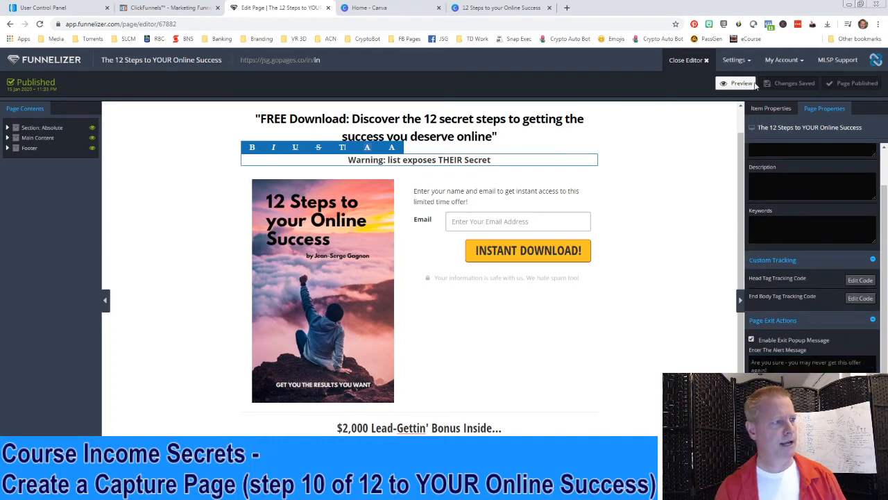
pyautogui.click(699, 62)
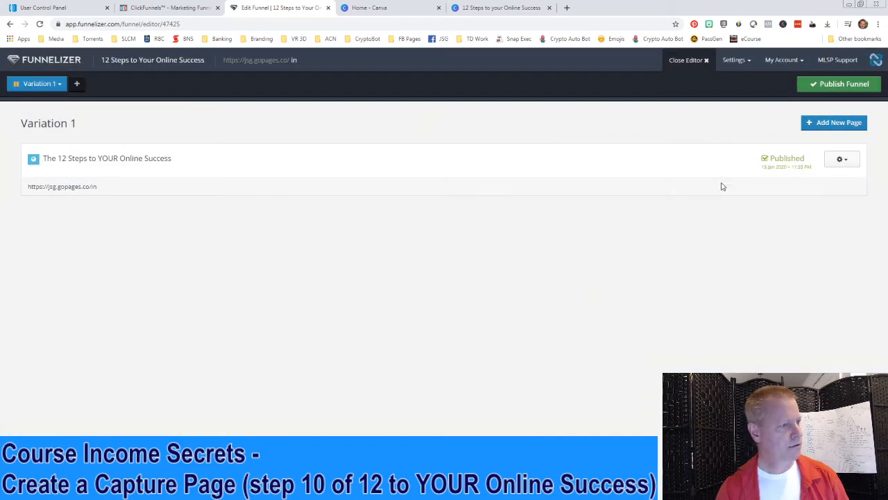
pyautogui.click(840, 163)
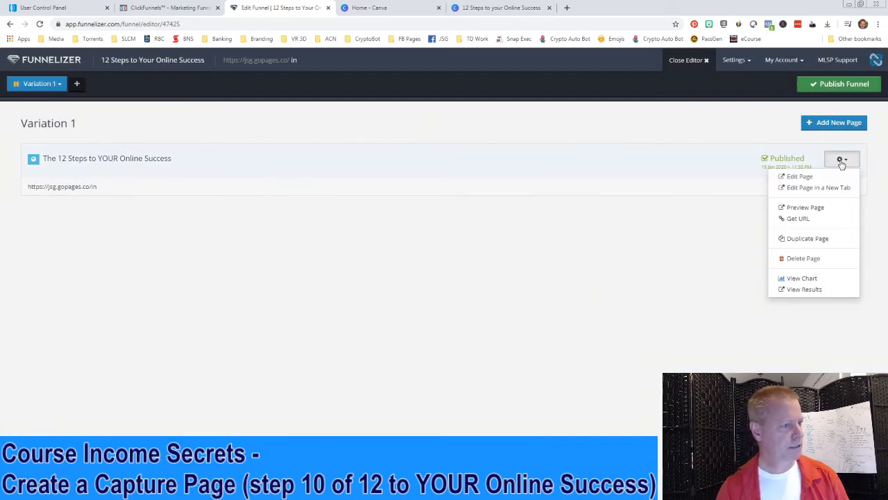
pyautogui.click(800, 219)
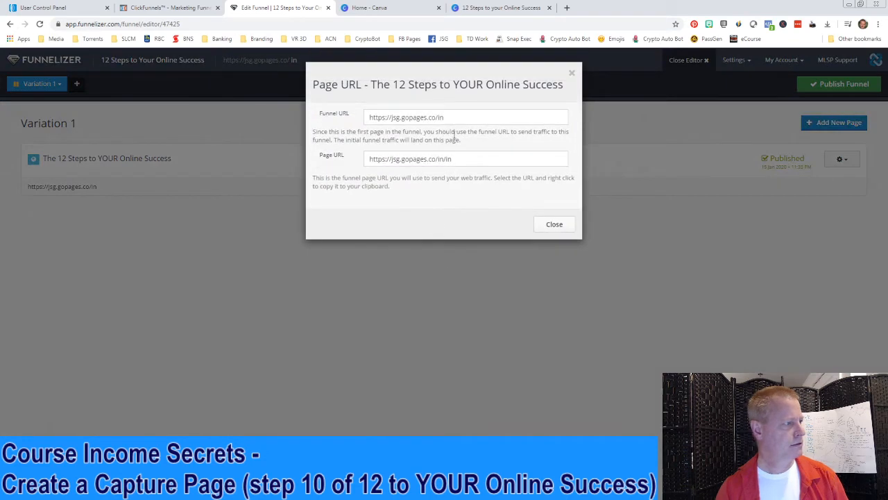
pyautogui.moveTo(462, 118); pyautogui.dragTo(338, 121)
pyautogui.hotkey('ctrl', 'c')
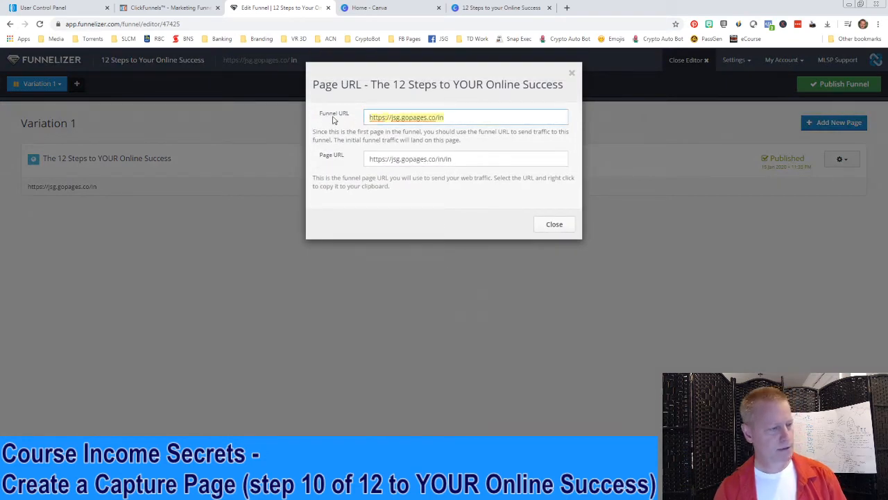
pyautogui.click(879, 28)
pyautogui.click(827, 61)
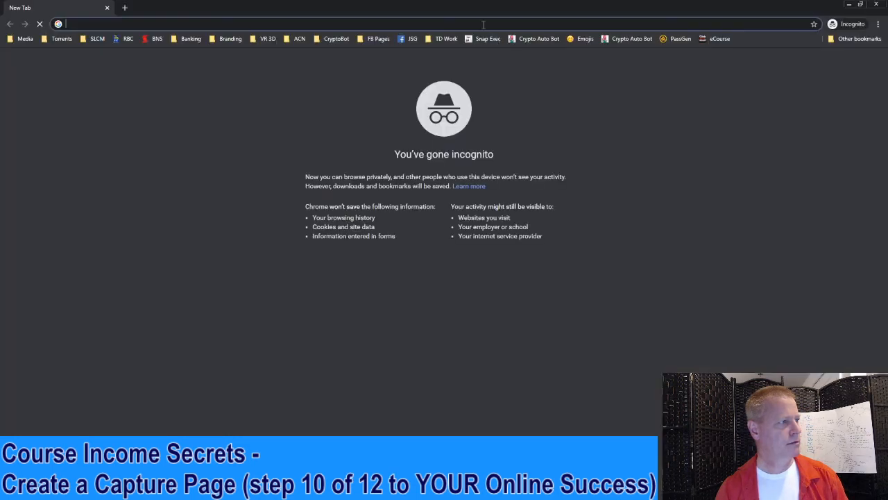
pyautogui.hotkey('ctrl', 'v')
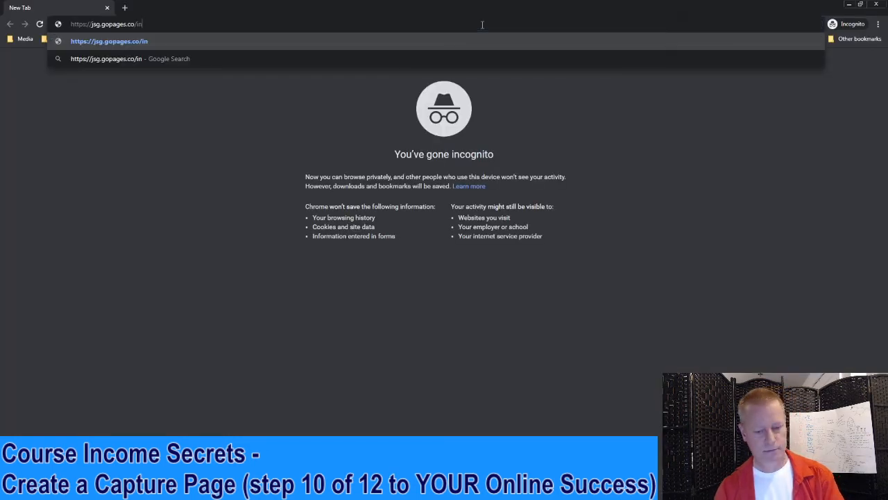
pyautogui.press('Return')
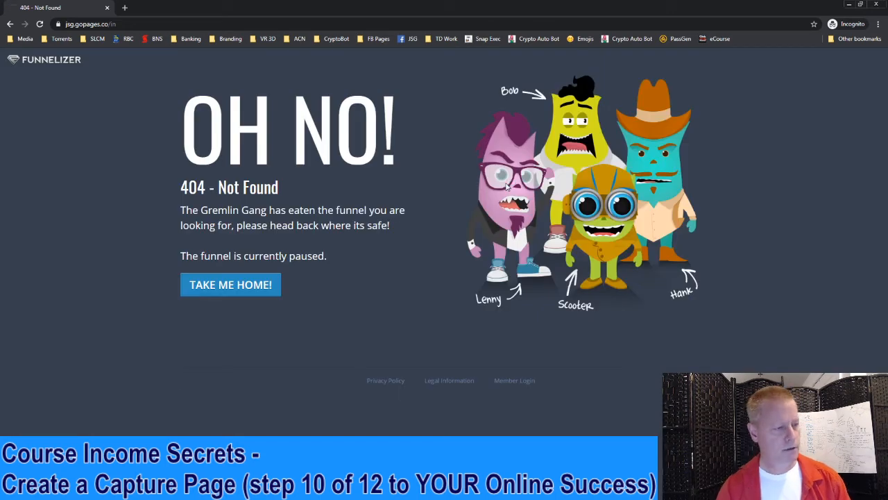
pyautogui.hotkey('alt', 'Tab')
# Start Variation 1, publish the funnel, and reload jsg.gopages.co/in to show the live capture page
pyautogui.click(559, 224)
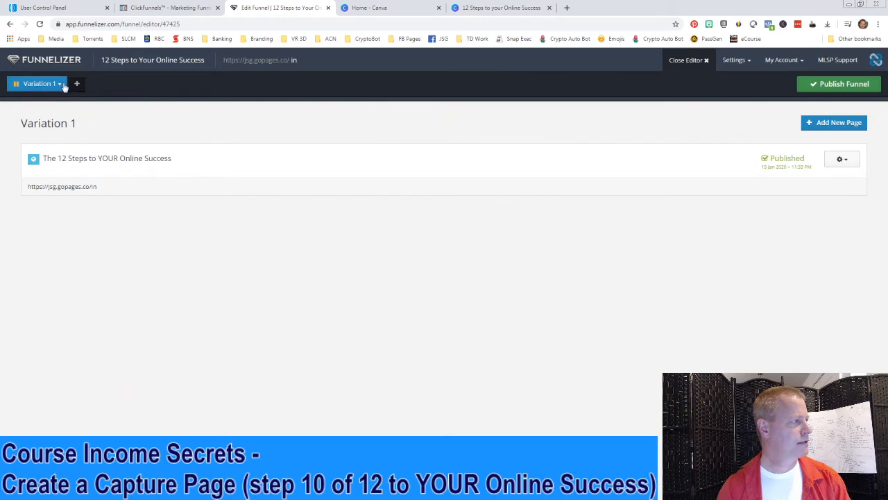
pyautogui.click(59, 84)
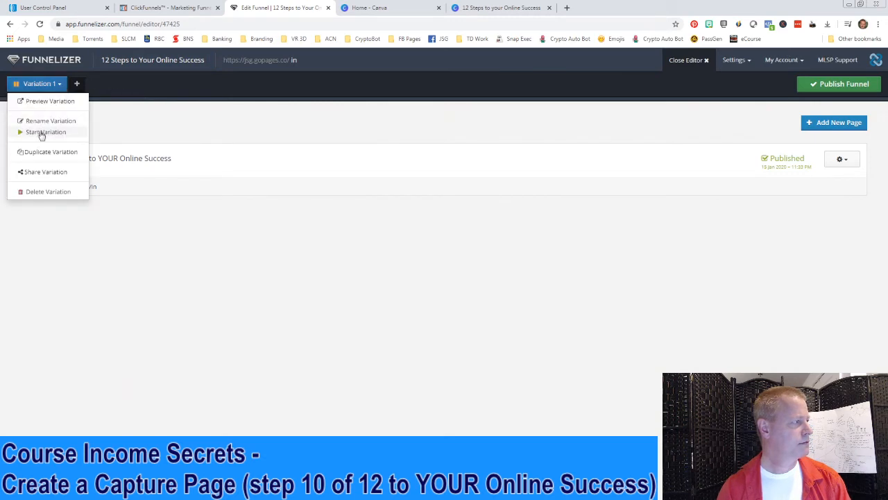
pyautogui.click(41, 133)
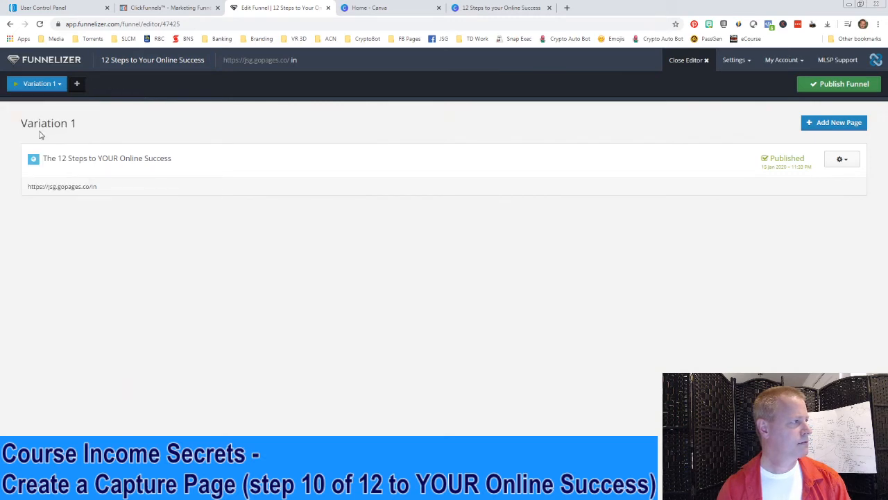
pyautogui.click(832, 84)
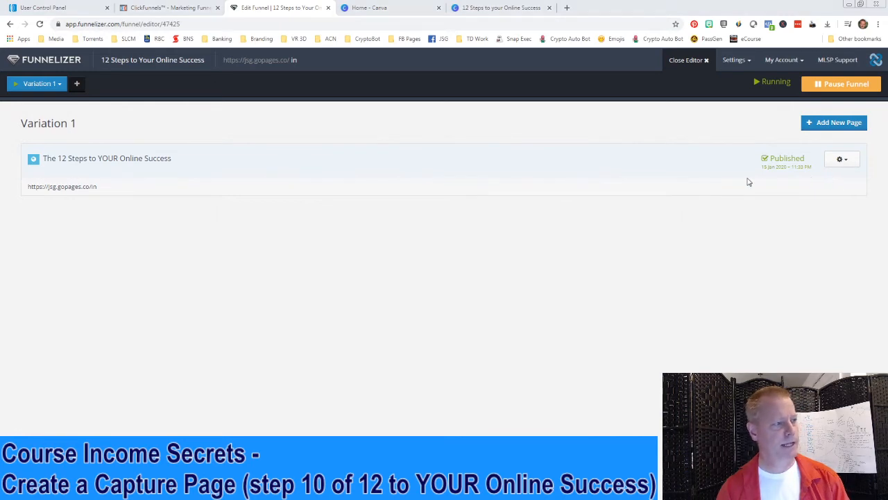
pyautogui.hotkey('alt', 'Tab')
pyautogui.click(40, 23)
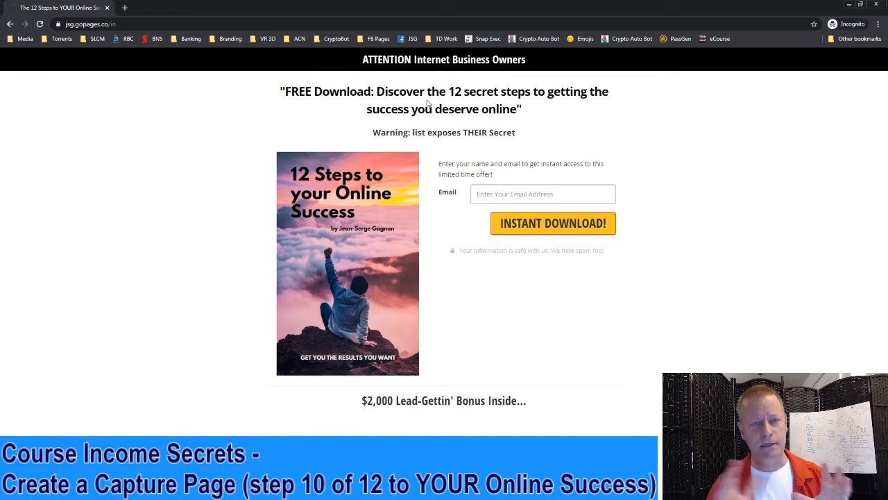
# Opt in with a test email address, confirm 'Congratulations! You have subscribed!', and close the incognito window
pyautogui.click(539, 198)
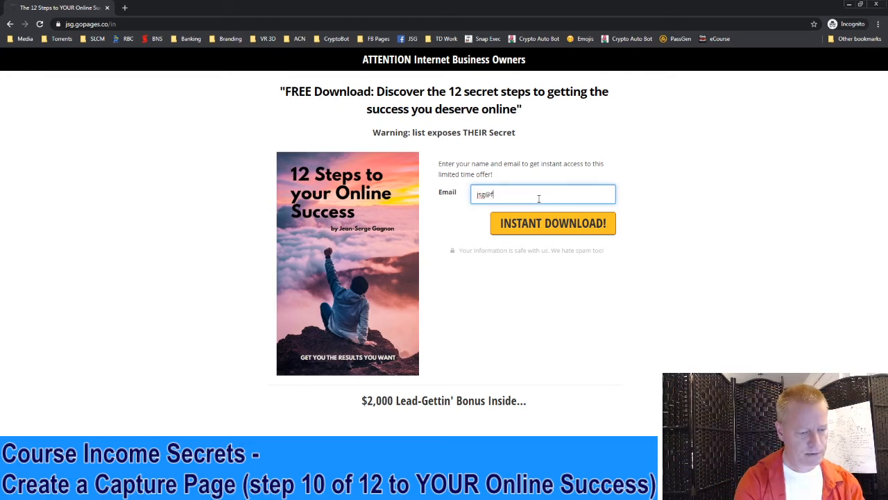
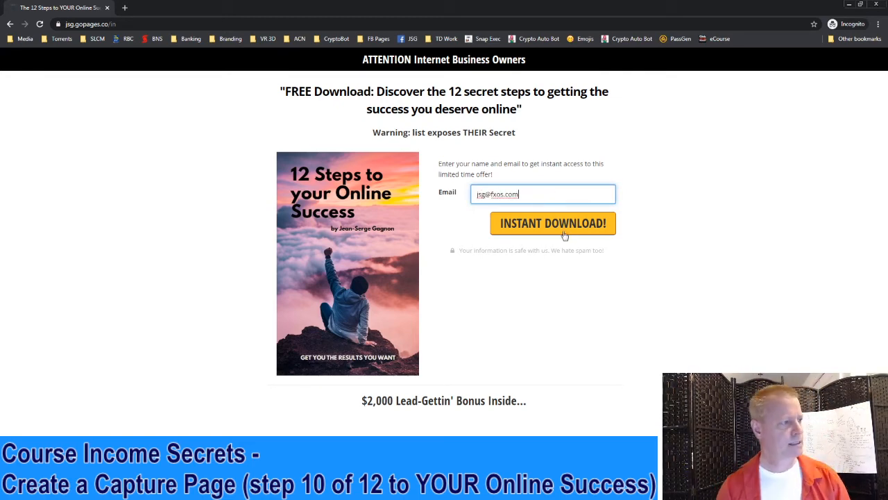
pyautogui.click(567, 233)
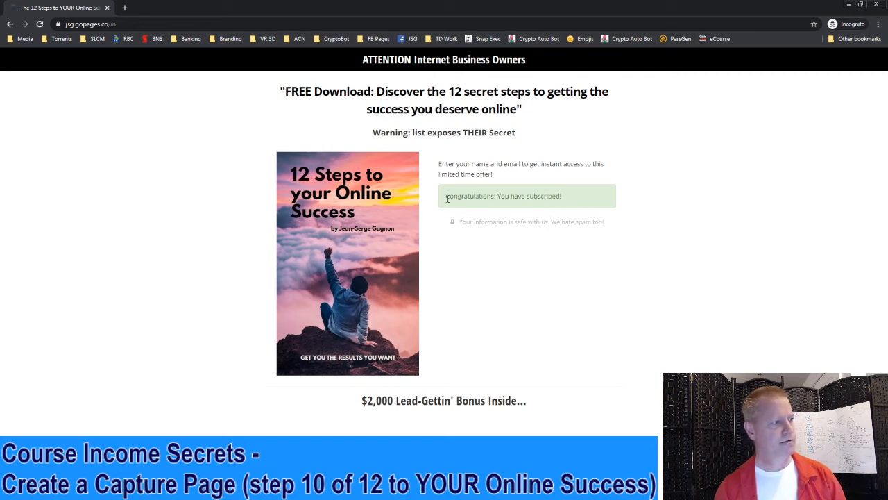
pyautogui.moveTo(563, 197); pyautogui.dragTo(500, 197)
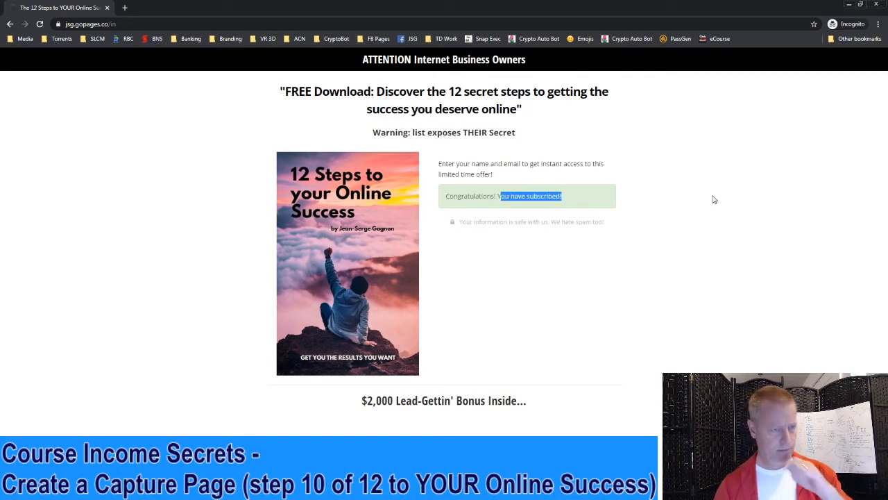
pyautogui.click(710, 199)
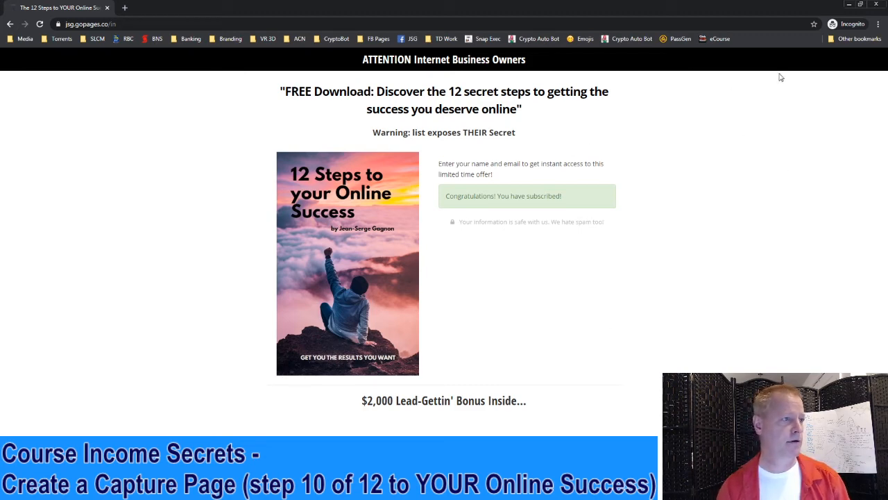
pyautogui.click(877, 4)
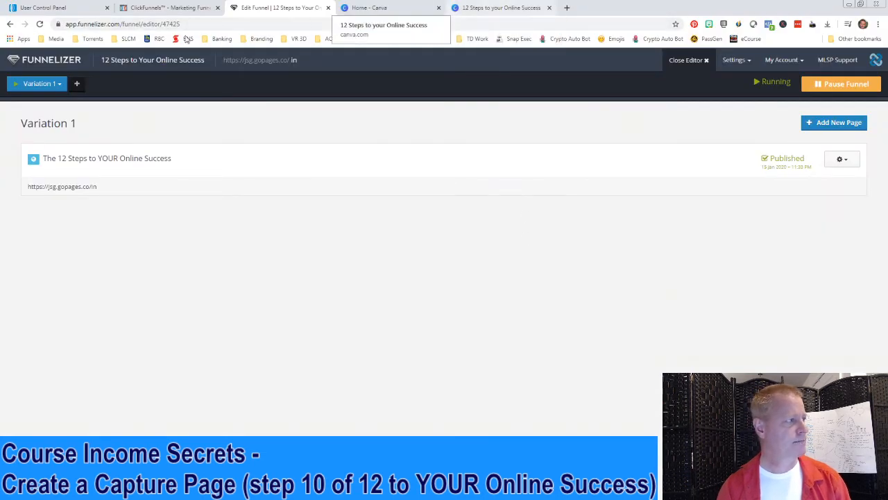
# From AWeber's Messages > Drafts, create a new message with the Drag & Drop Email Builder
pyautogui.click(49, 8)
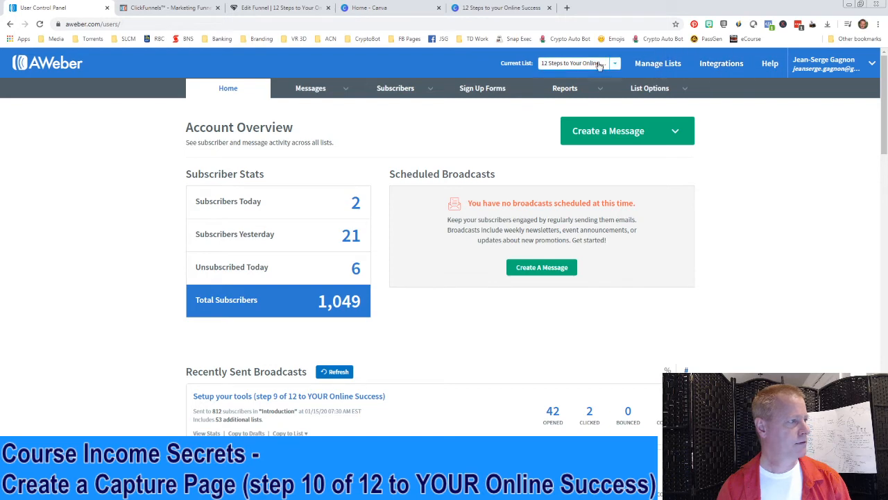
pyautogui.moveTo(347, 91)
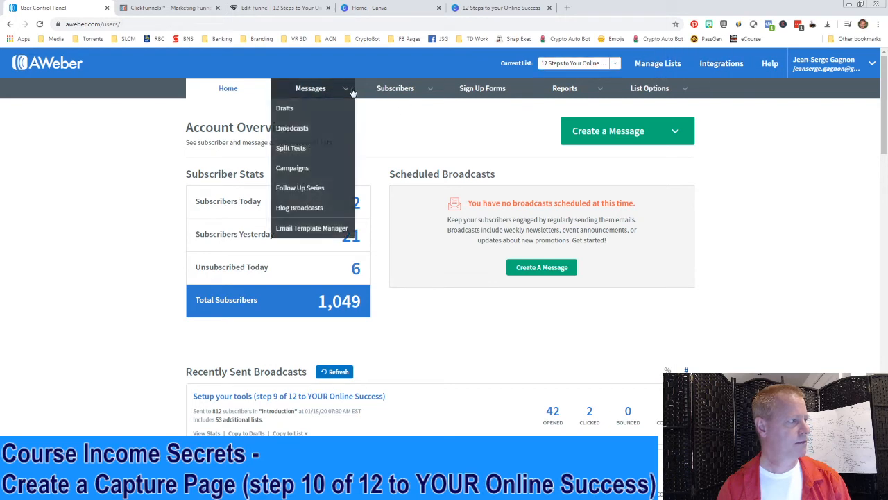
pyautogui.click(312, 93)
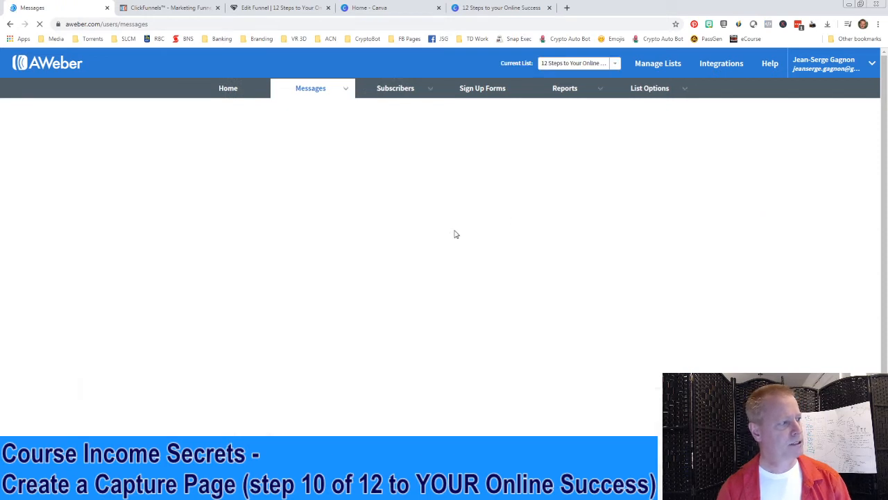
pyautogui.click(705, 135)
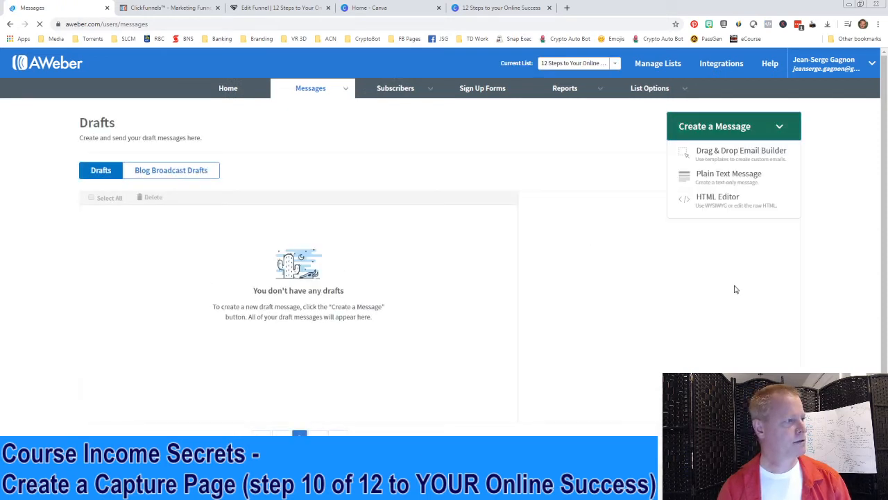
pyautogui.click(728, 152)
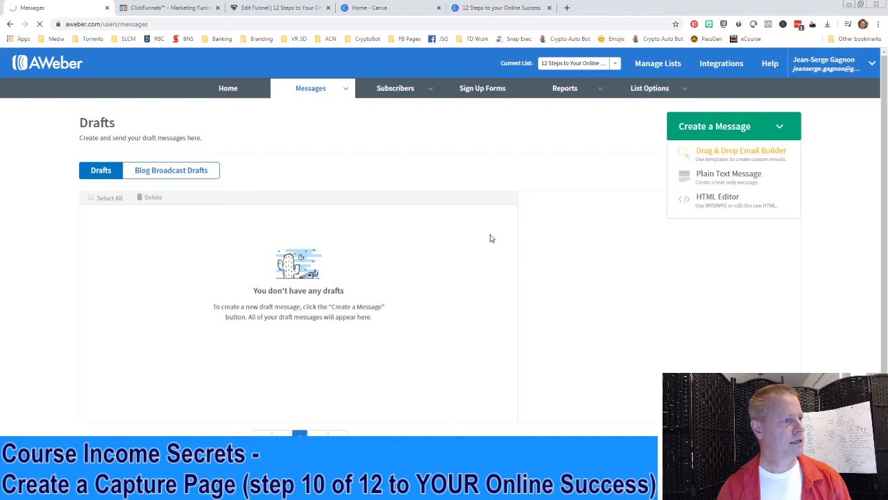
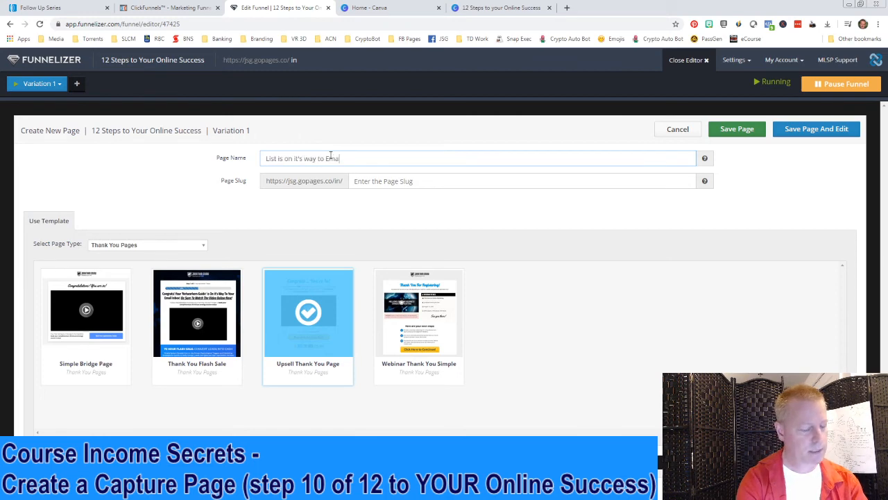
# Give the new thank-you page the slug 'sent' and open it in the editor
pyautogui.click(361, 180)
pyautogui.write('sent')
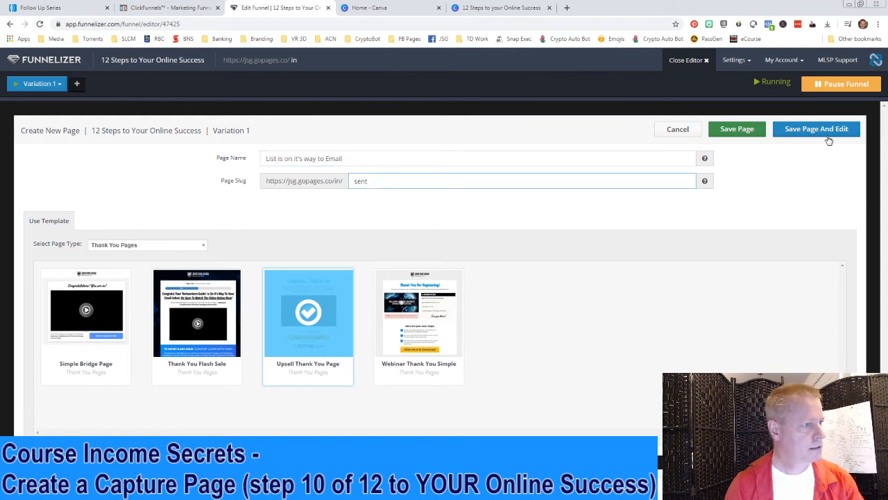
pyautogui.click(828, 140)
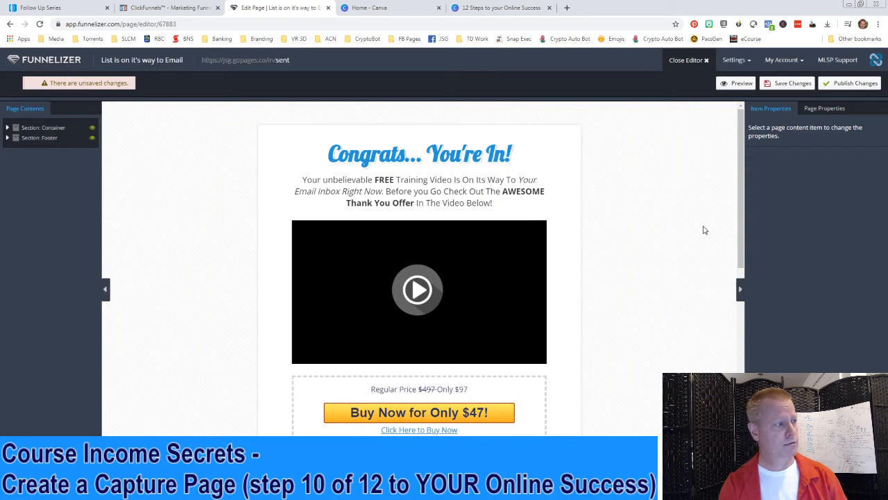
# Change the headline to 'Congrats... It's on the way!' and replace 'Training Video' with 'List'
pyautogui.click(461, 154)
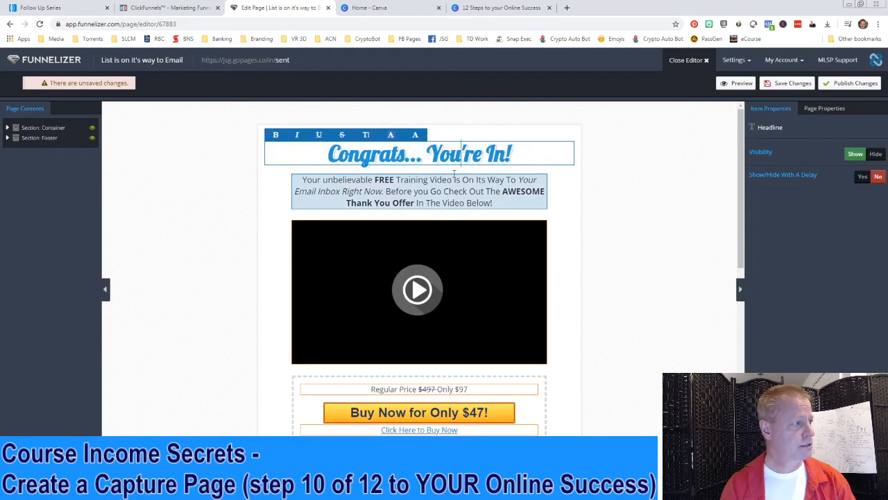
pyautogui.moveTo(426, 154); pyautogui.dragTo(516, 156)
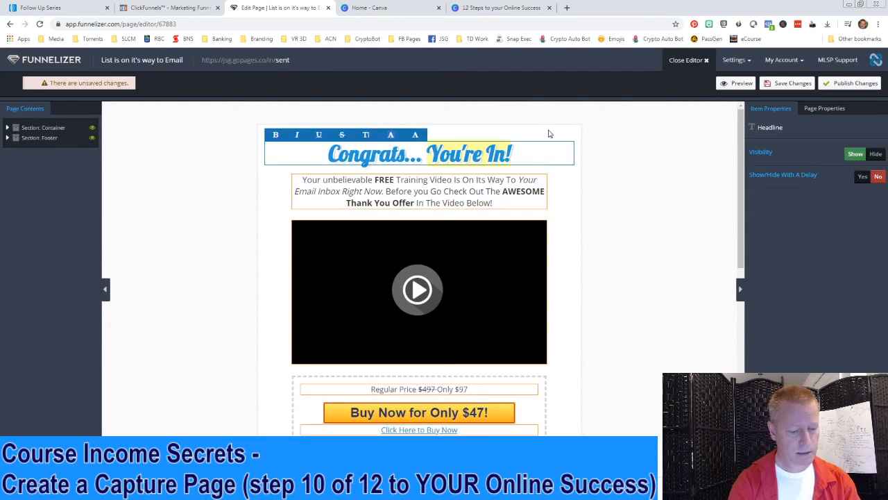
pyautogui.write("It'ds o")
pyautogui.press('BackSpace')
pyautogui.press('BackSpace')
pyautogui.press('BackSpace')
pyautogui.press('BackSpace')
pyautogui.write('s on the way!')
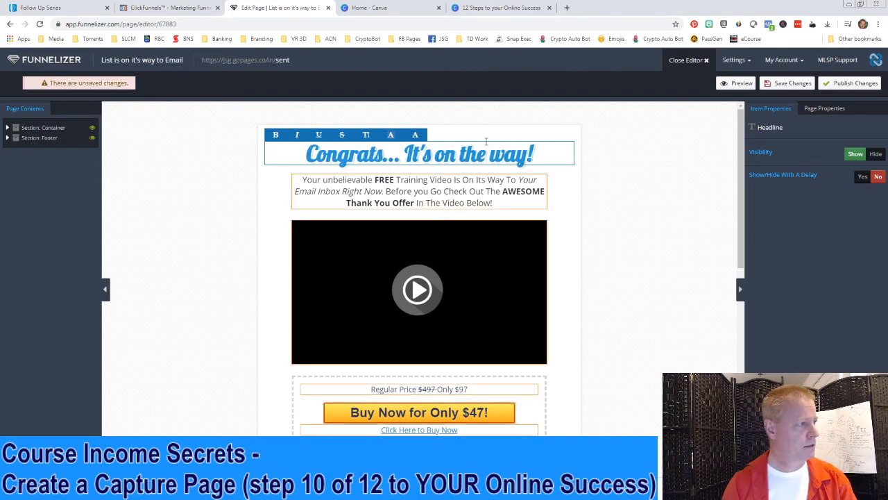
pyautogui.moveTo(397, 179); pyautogui.dragTo(432, 180)
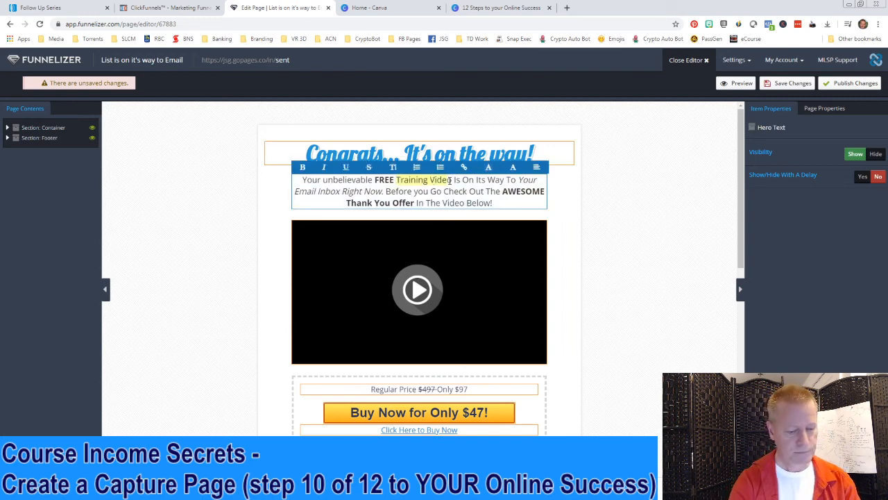
pyautogui.write('List')
pyautogui.press('Delete')
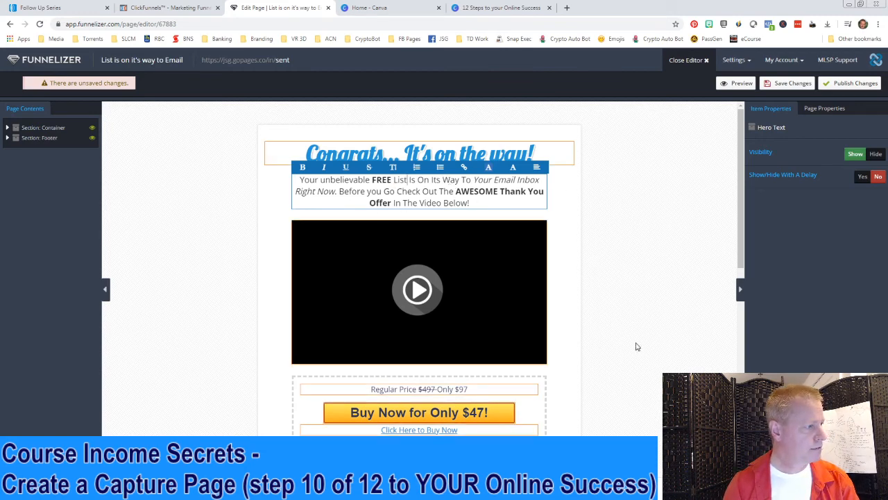
pyautogui.scroll(-2, 634, 347)
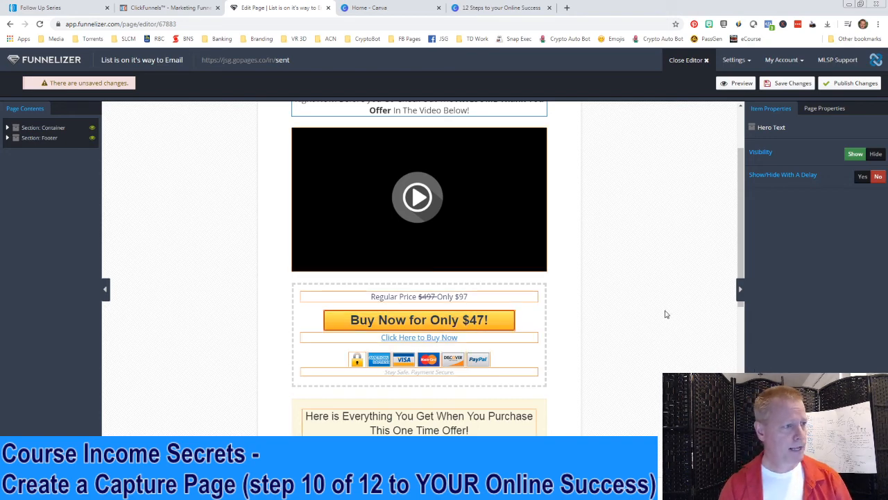
# Save and publish the thank-you page, then return to the funnel
pyautogui.click(791, 84)
pyautogui.click(856, 84)
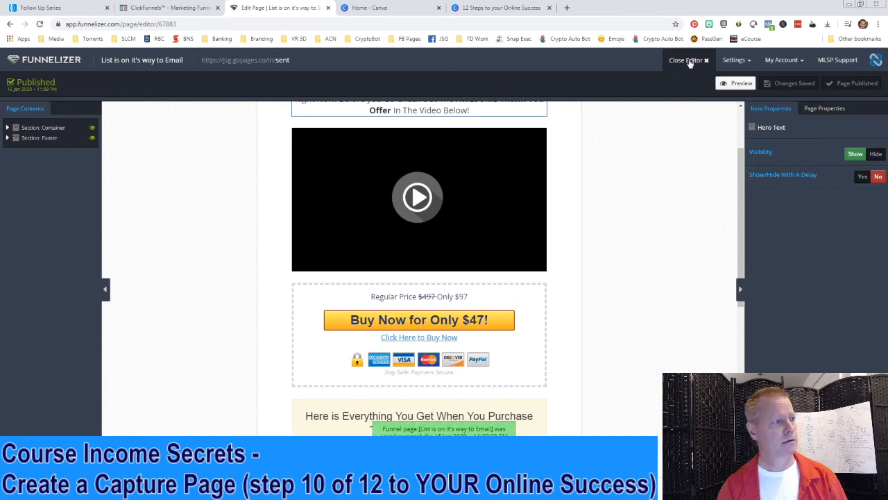
pyautogui.click(687, 60)
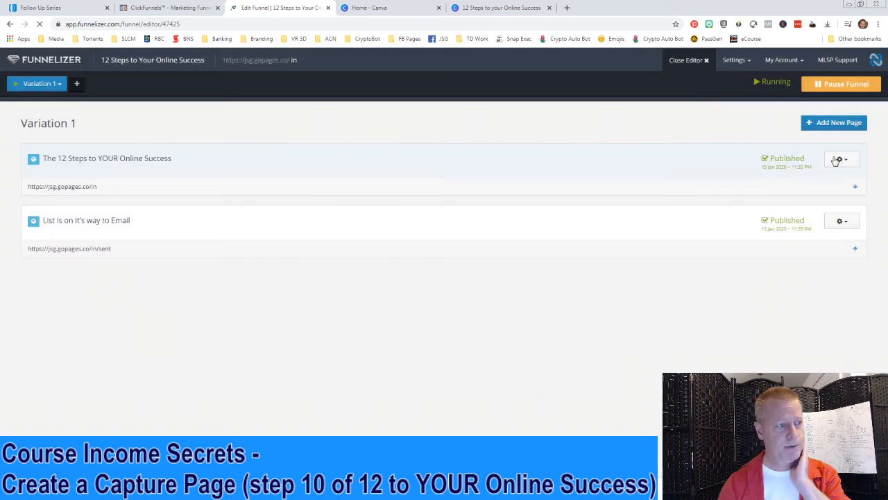
# Open the capture page in the editor and select its opt-in form
pyautogui.click(839, 161)
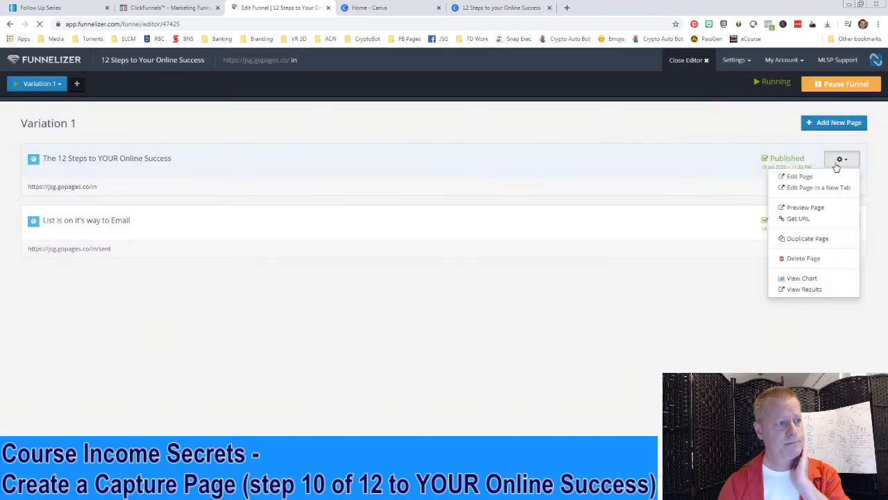
pyautogui.click(800, 177)
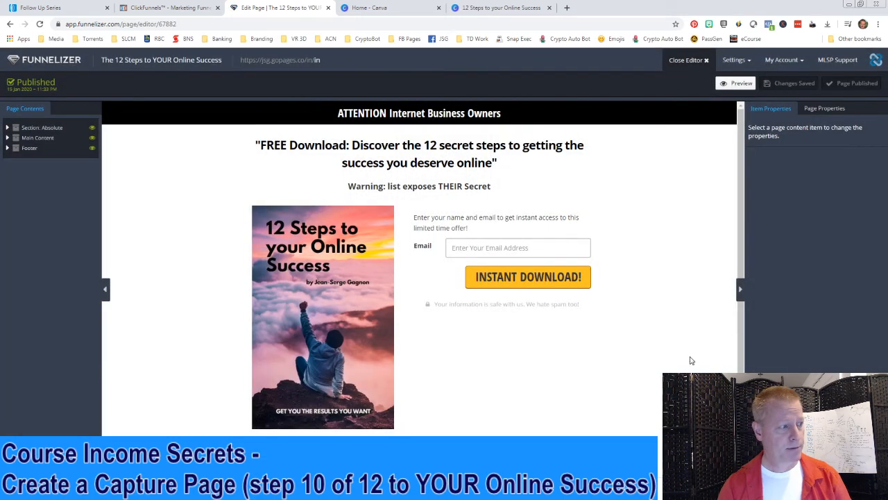
pyautogui.scroll(-1, 694, 363)
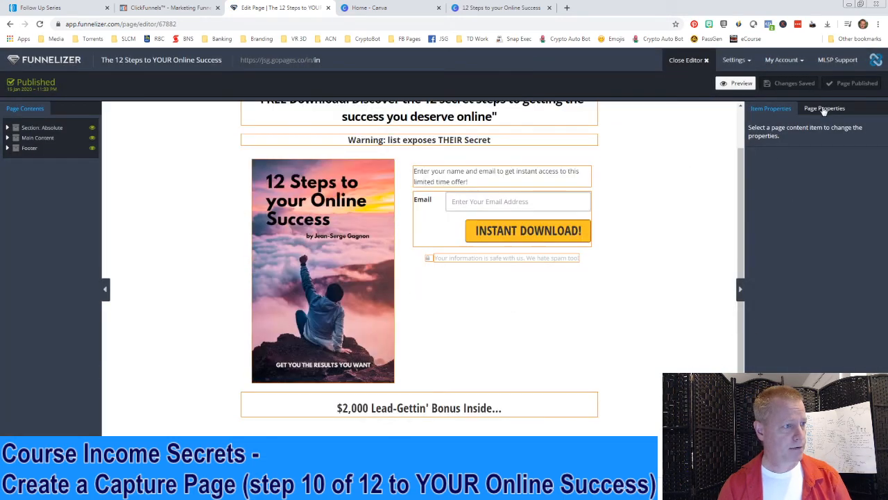
pyautogui.scroll(1, 625, 236)
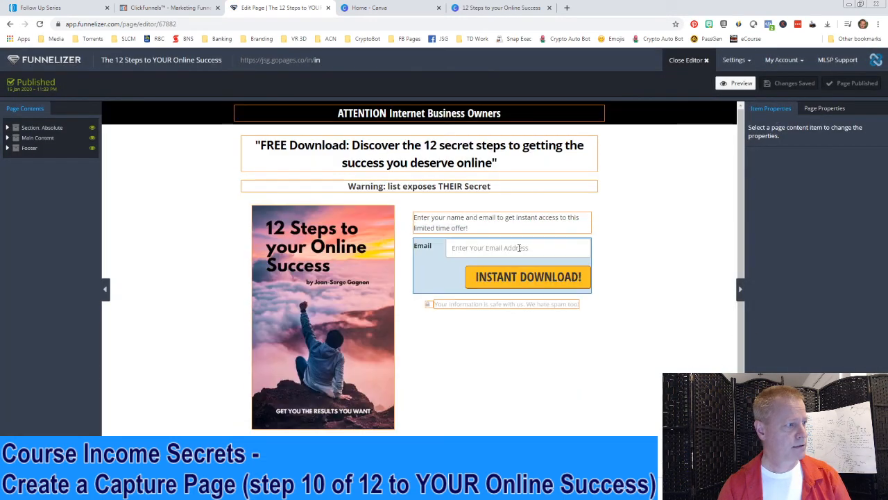
pyautogui.click(520, 247)
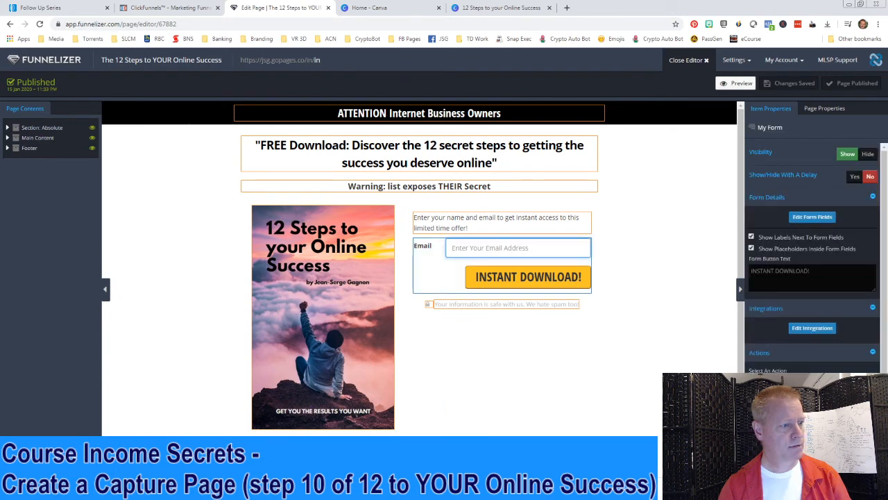
# Send form signups to the 'List is on it's way to Email' funnel page and save
pyautogui.scroll(-1, 812, 337)
pyautogui.click(816, 337)
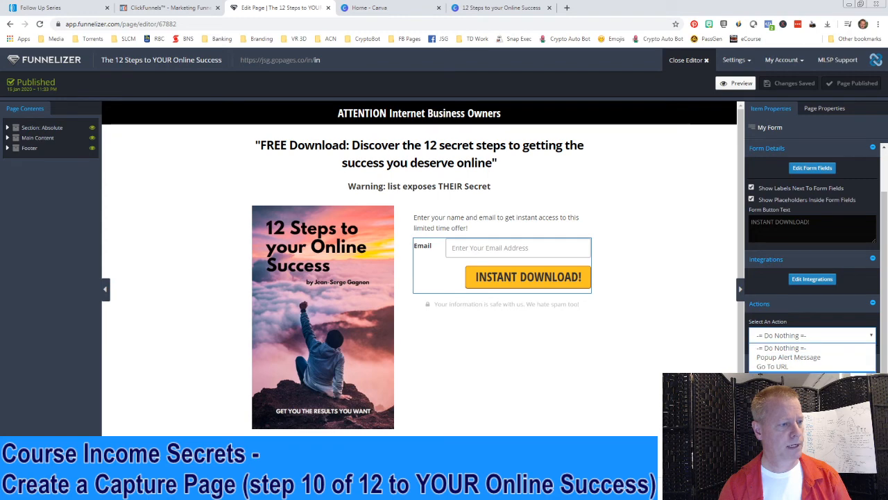
pyautogui.click(784, 375)
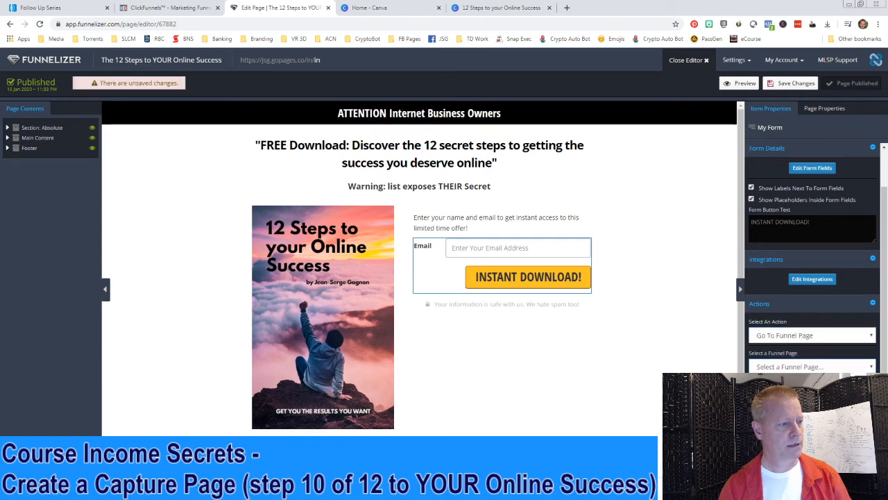
pyautogui.click(799, 388)
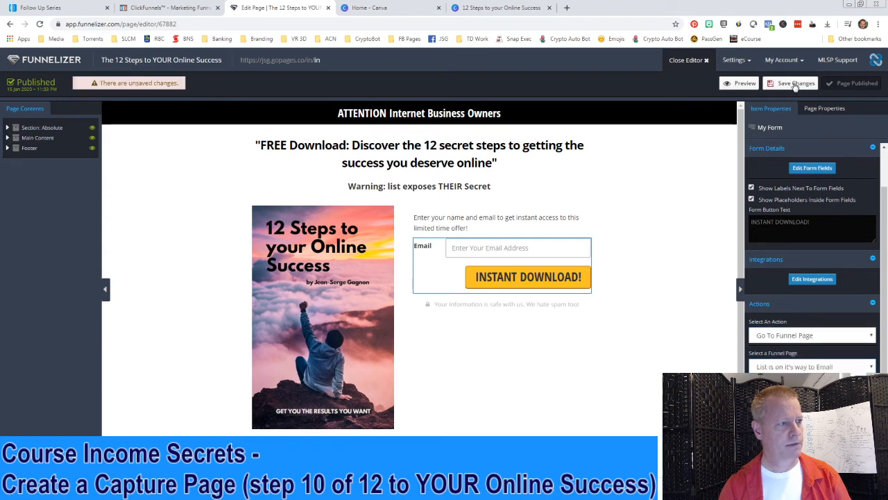
pyautogui.click(797, 84)
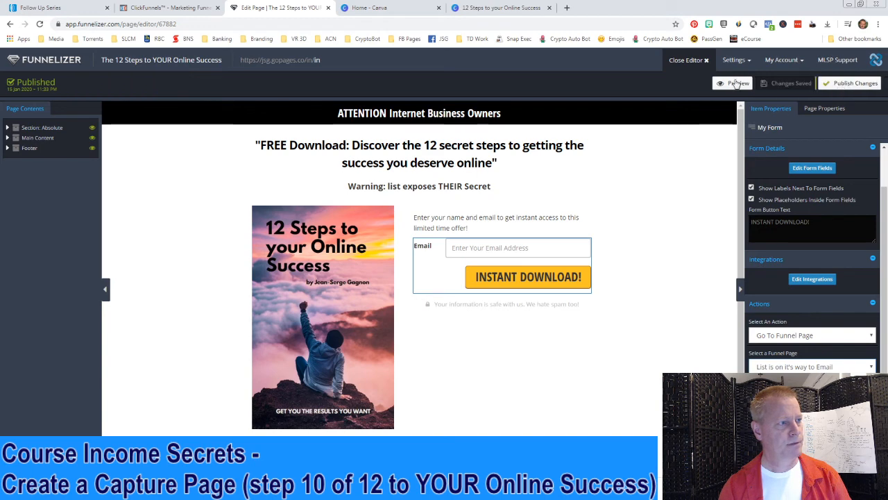
pyautogui.click(693, 62)
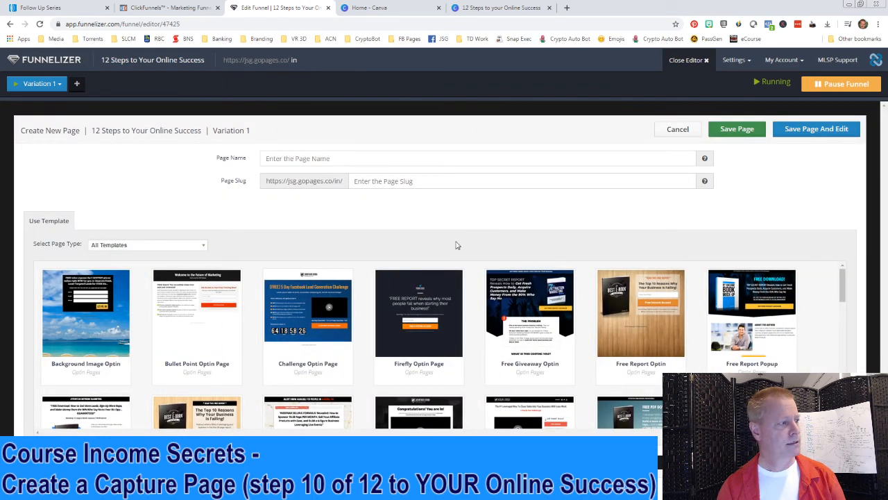
# Name the new page 'But wait - here is more!' with the slug 'more'
pyautogui.click(351, 158)
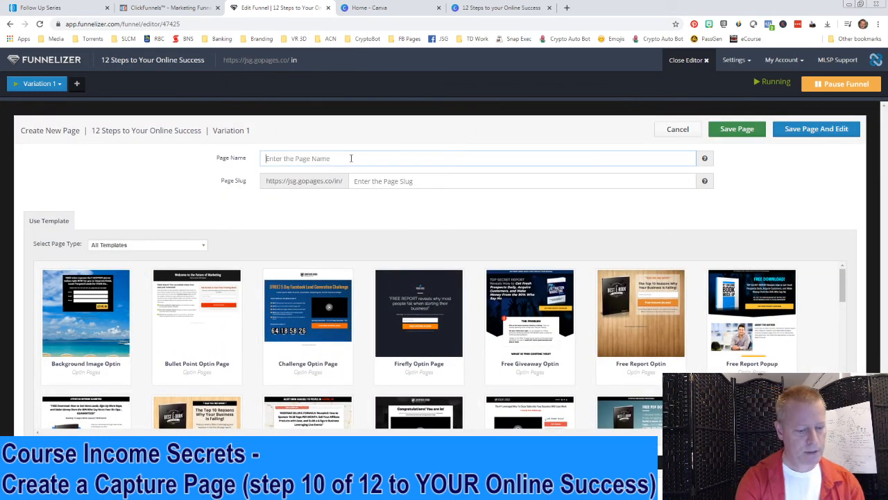
pyautogui.write('But wait - here is more!')
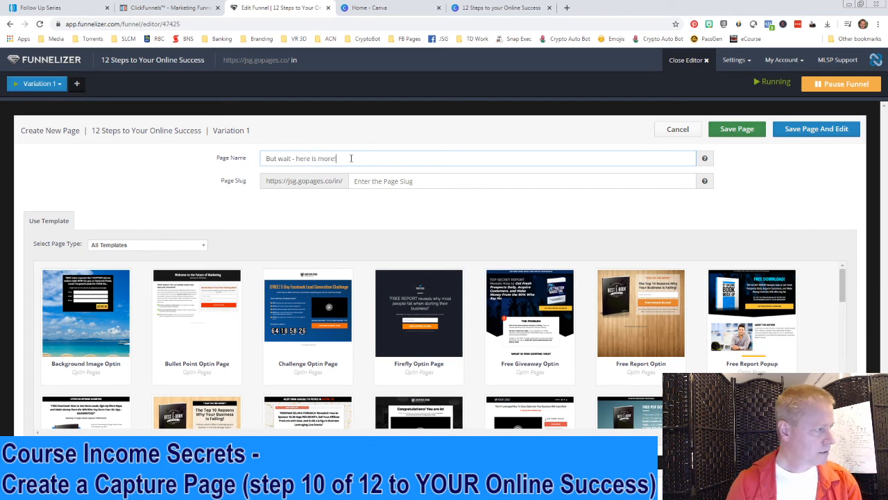
pyautogui.click(401, 180)
pyautogui.write('more')
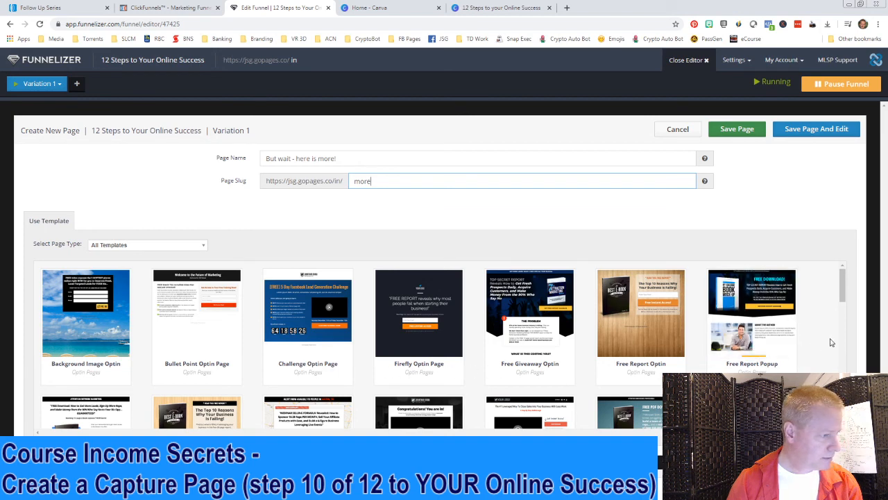
# Preview the Optin Video Timer template
pyautogui.scroll(-3, 830, 343)
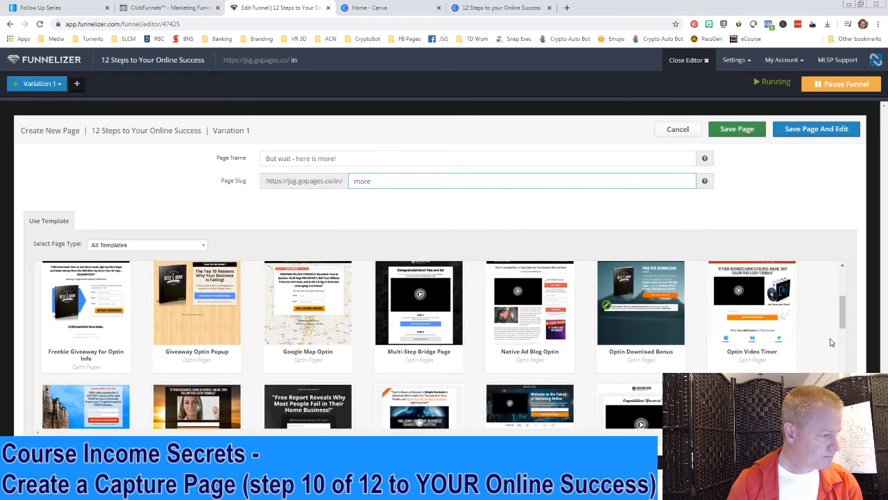
pyautogui.moveTo(778, 314)
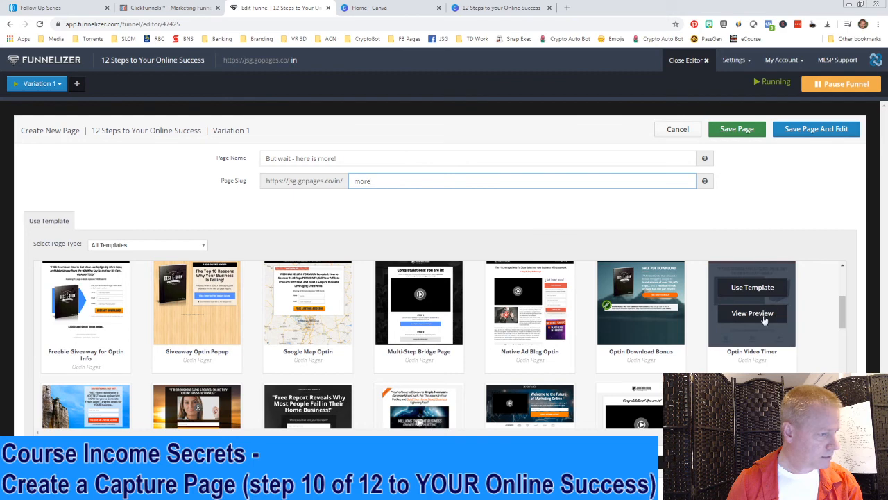
pyautogui.click(757, 314)
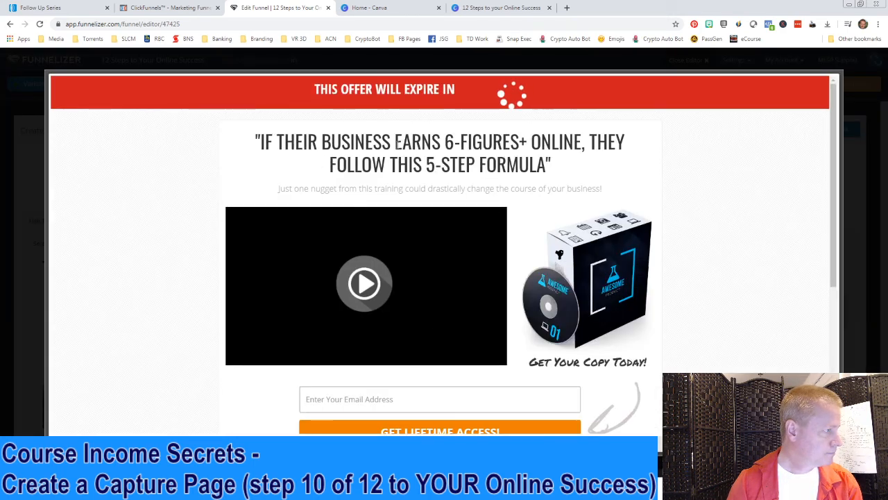
pyautogui.scroll(-3, 683, 278)
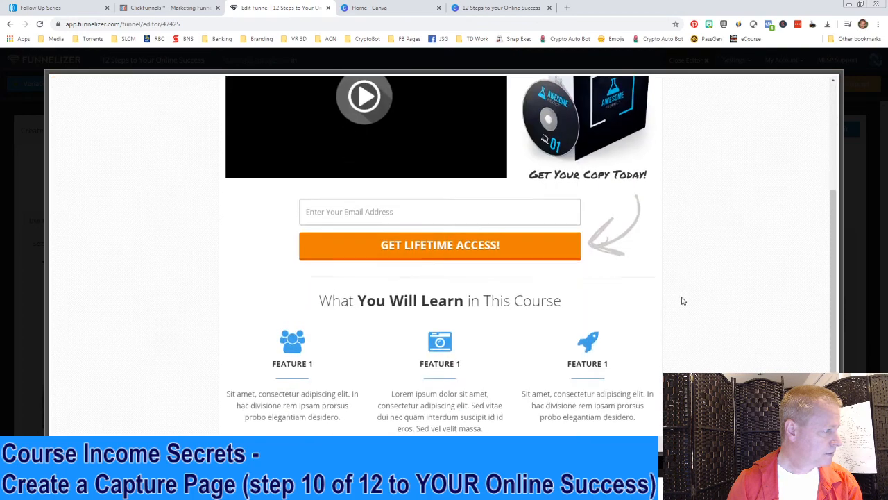
pyautogui.scroll(-1, 684, 302)
pyautogui.scroll(5, 683, 301)
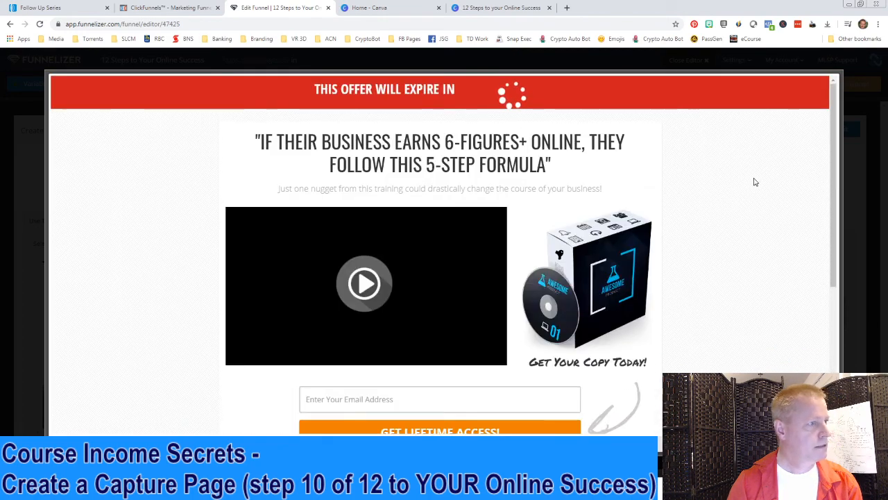
pyautogui.click(873, 141)
# Create the page from the Optin Video Timer template and open its editor
pyautogui.moveTo(721, 329)
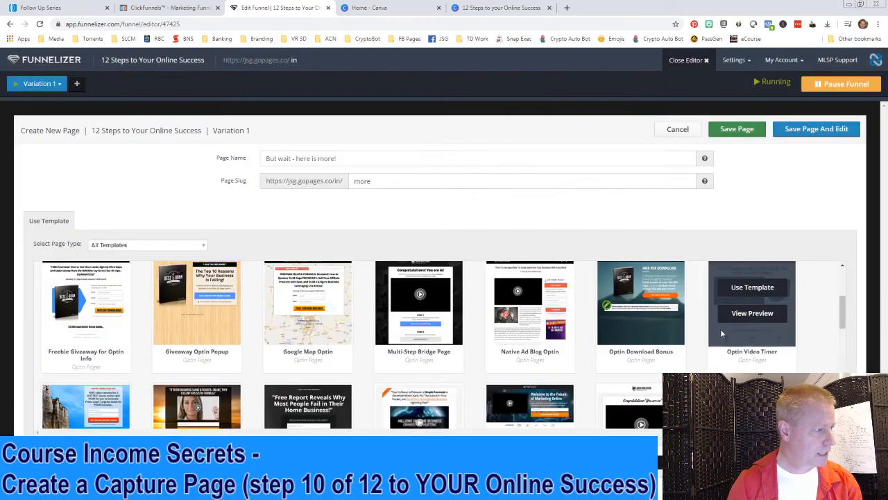
pyautogui.click(751, 290)
pyautogui.click(805, 134)
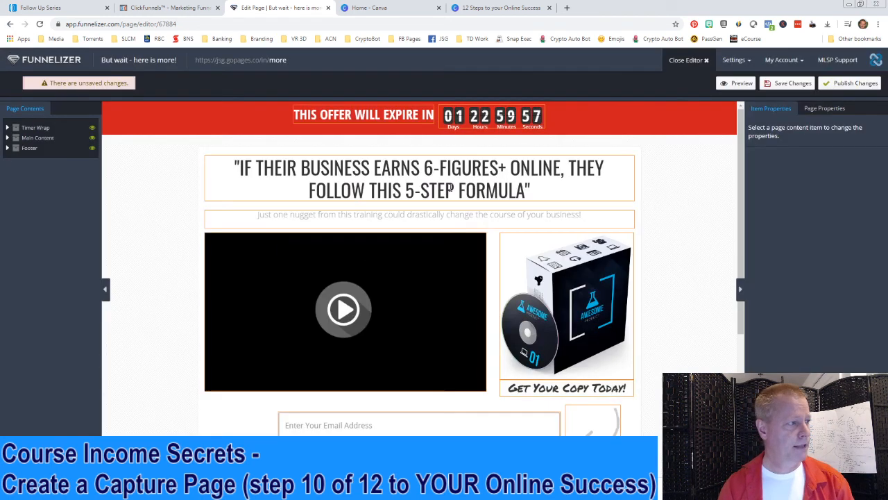
# Set the countdown timer's expiry date to March 1, 2020
pyautogui.click(556, 141)
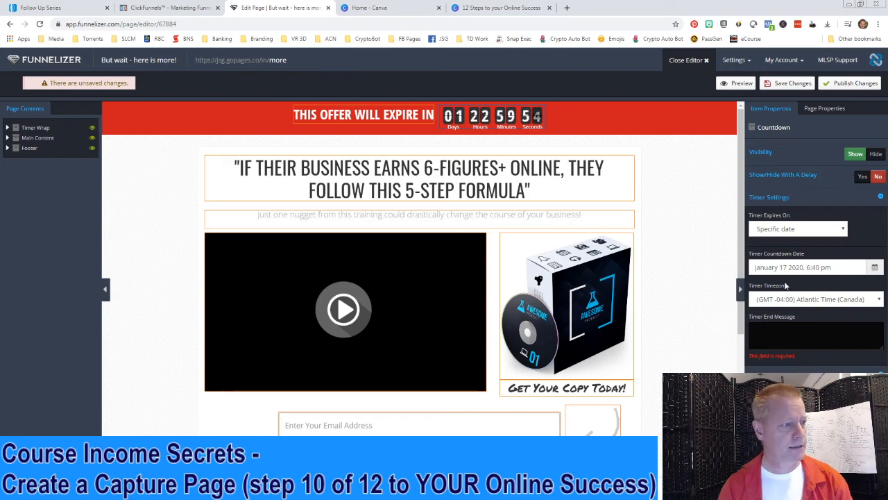
pyautogui.click(833, 268)
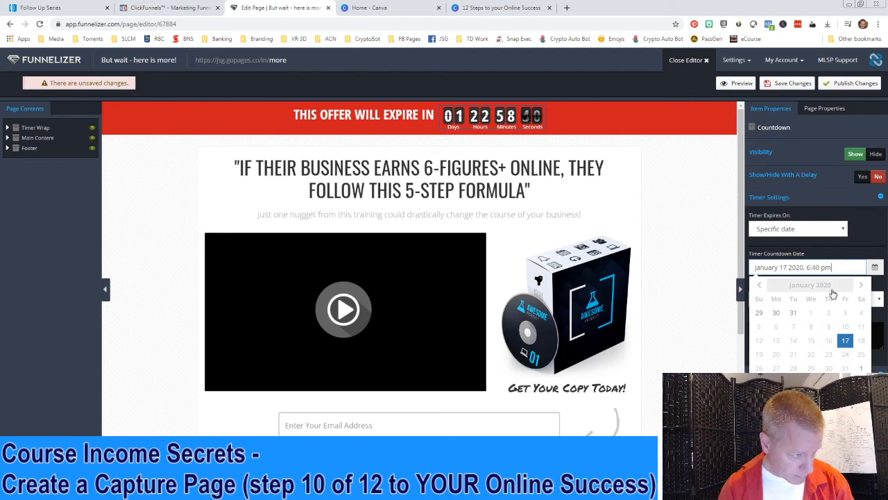
pyautogui.click(861, 284)
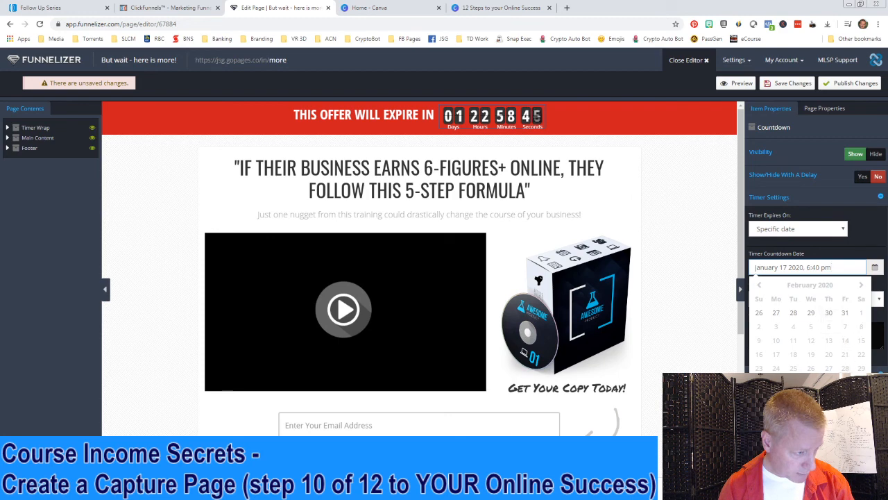
pyautogui.click(860, 367)
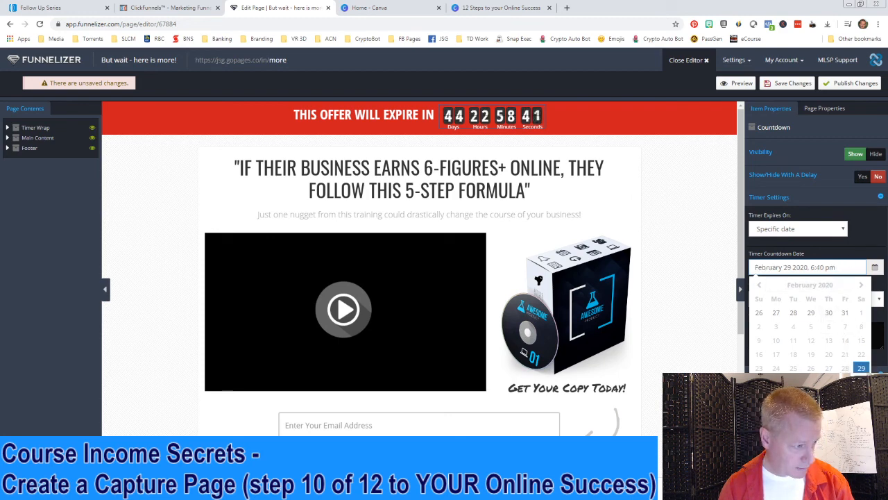
pyautogui.click(861, 312)
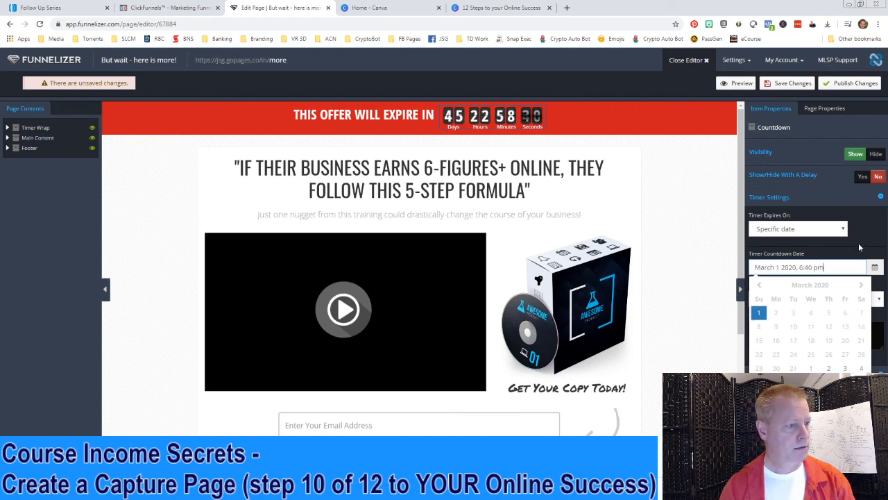
pyautogui.click(854, 260)
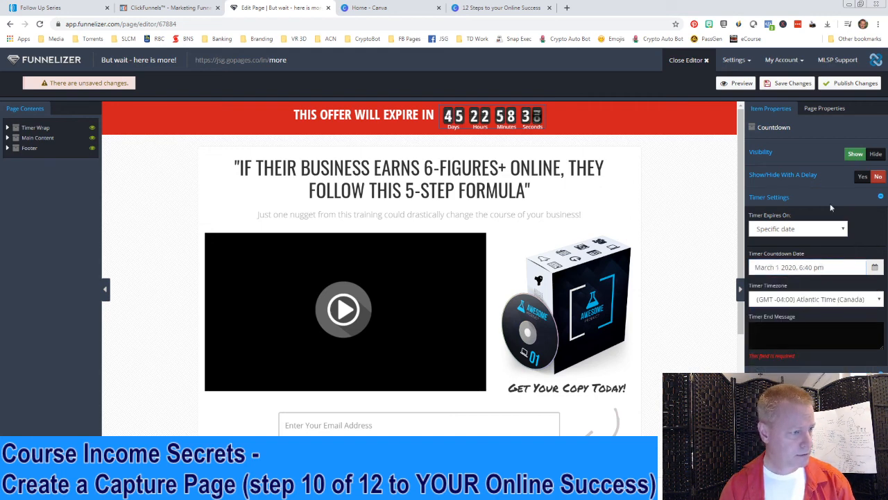
# Save the timer page and scroll through it to check the result
pyautogui.click(787, 84)
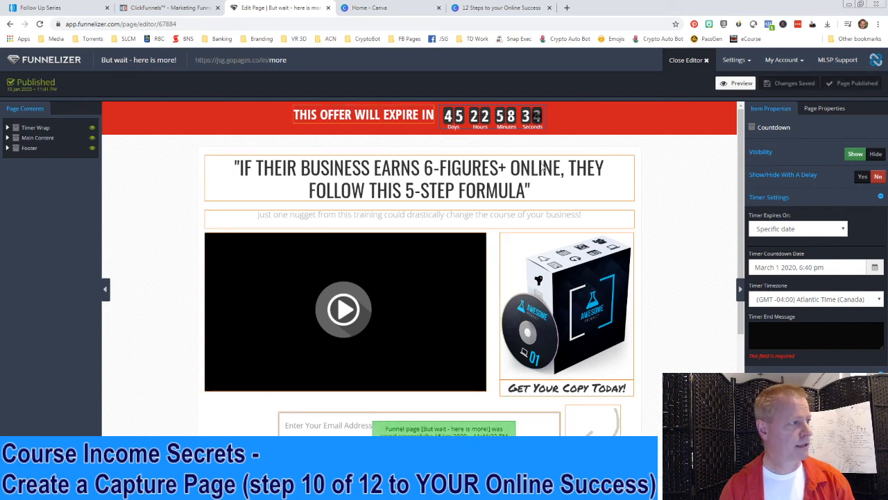
pyautogui.scroll(-2, 663, 316)
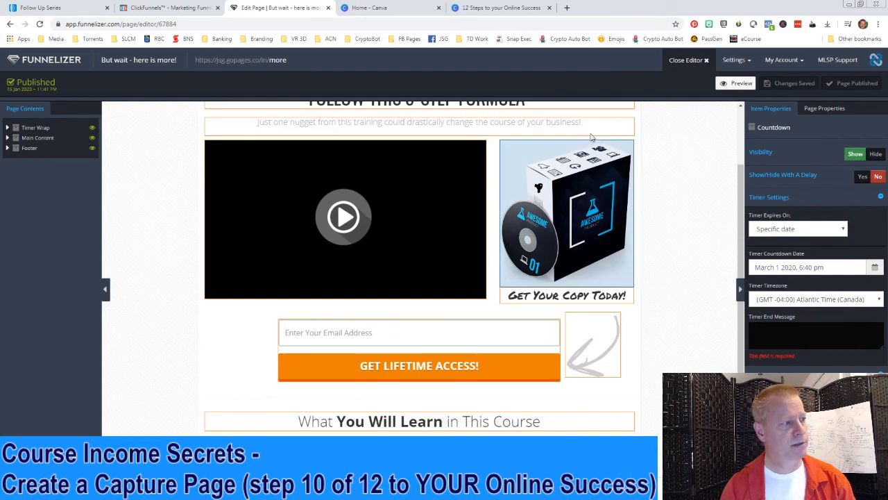
pyautogui.scroll(2, 649, 215)
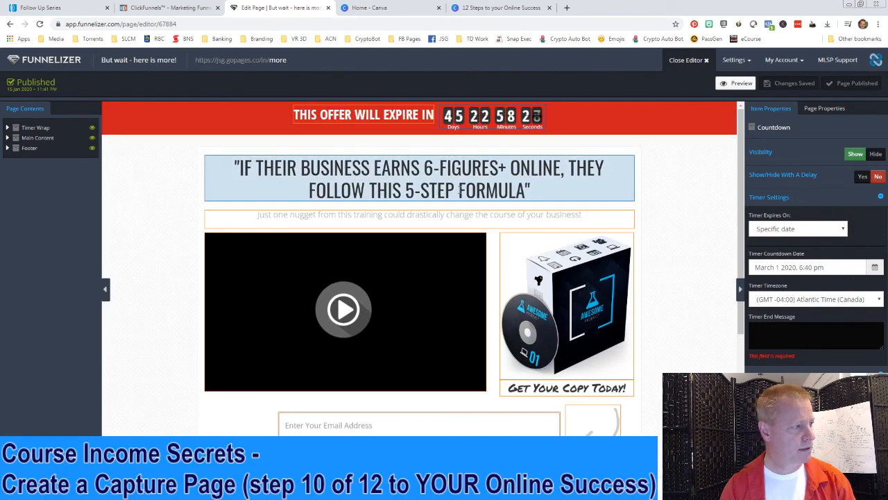
pyautogui.scroll(-2, 706, 312)
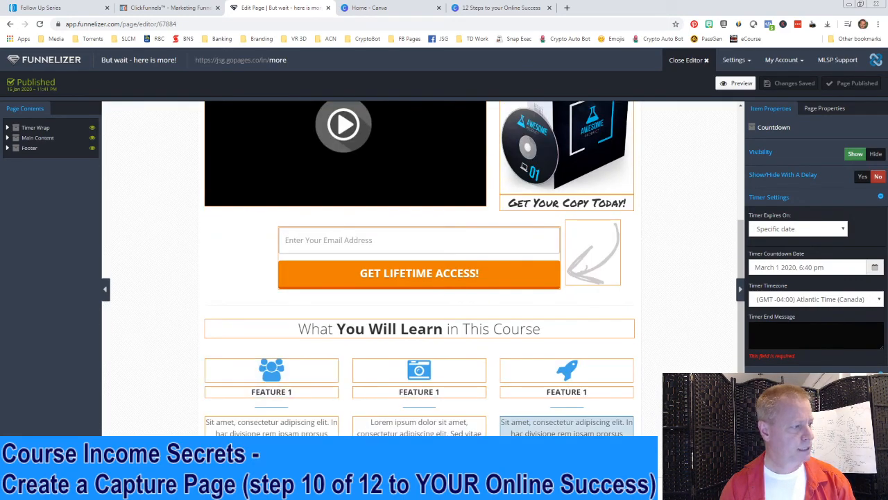
pyautogui.scroll(3, 724, 214)
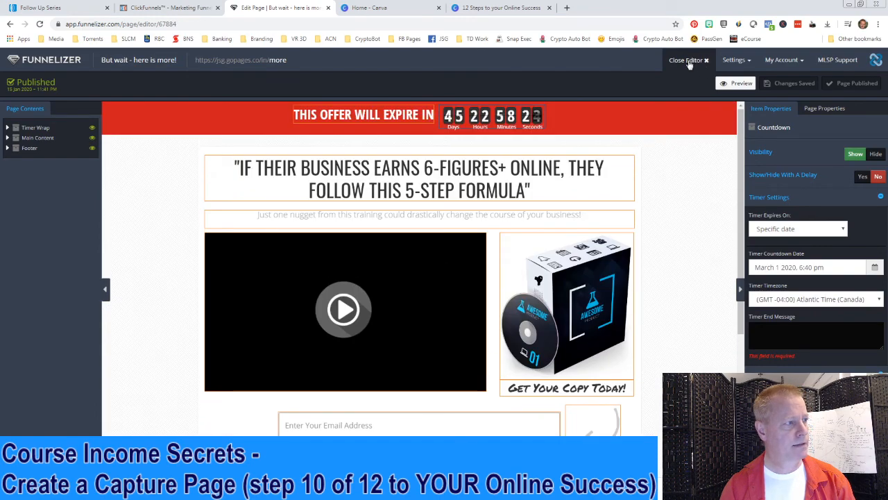
# Reopen the 'List is on it's way to Email' page and select its 'Click Here to Buy Now' link
pyautogui.click(690, 61)
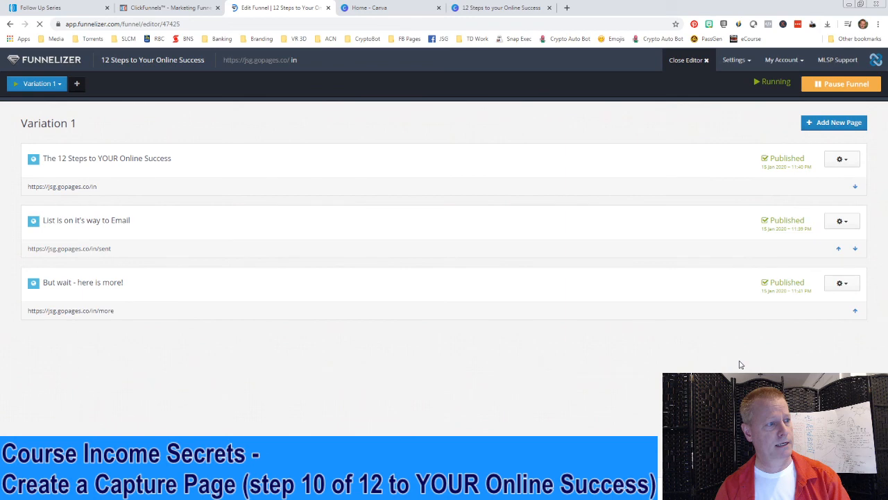
pyautogui.click(841, 220)
pyautogui.click(799, 239)
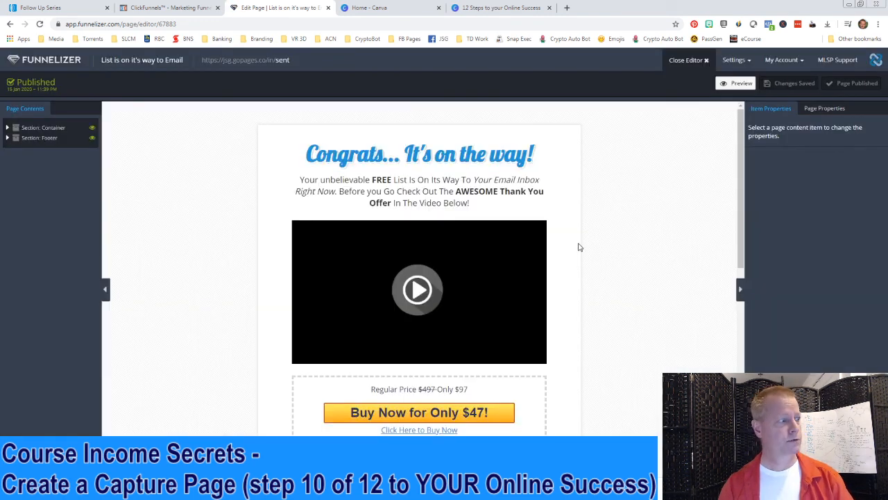
pyautogui.scroll(-3, 527, 363)
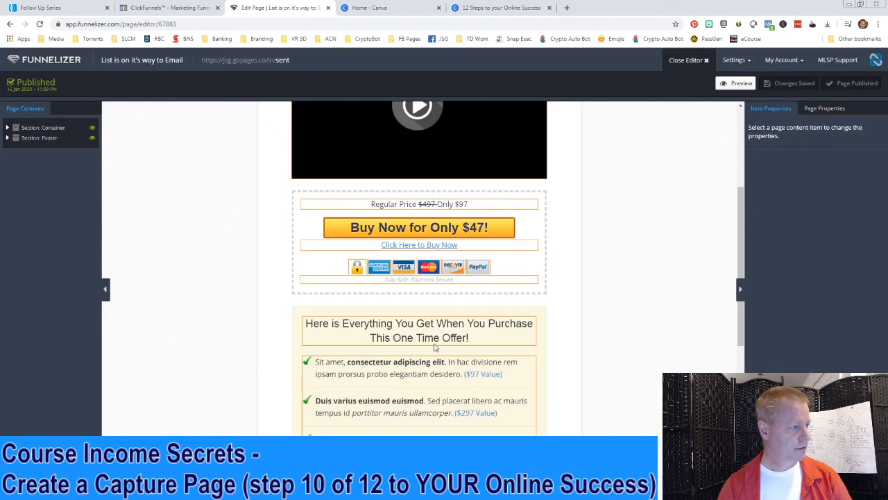
pyautogui.scroll(-5, 625, 292)
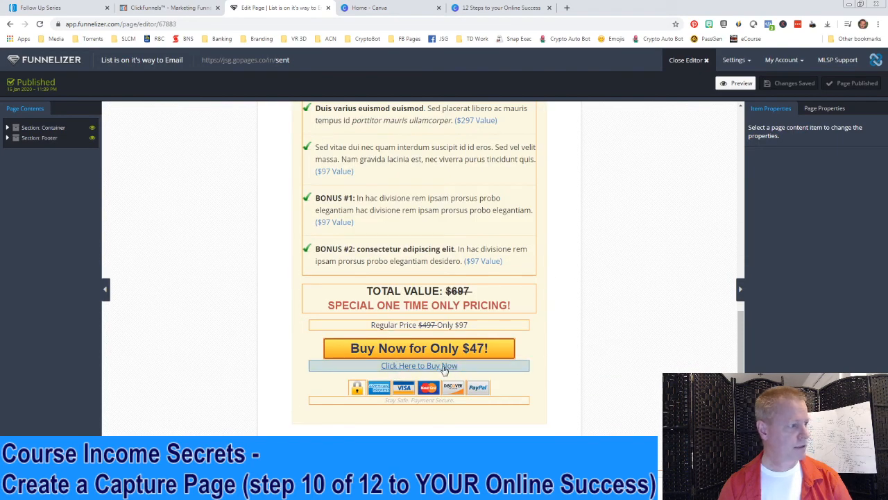
pyautogui.click(438, 366)
# Change the link text to 'No thanks, please complete my order!'
pyautogui.moveTo(810, 227); pyautogui.dragTo(718, 230)
pyautogui.write('No tha')
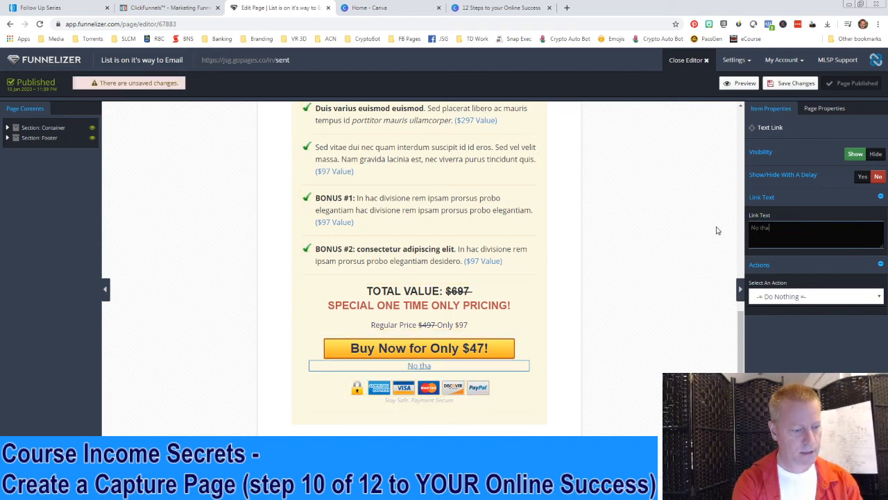
pyautogui.write('nks,')
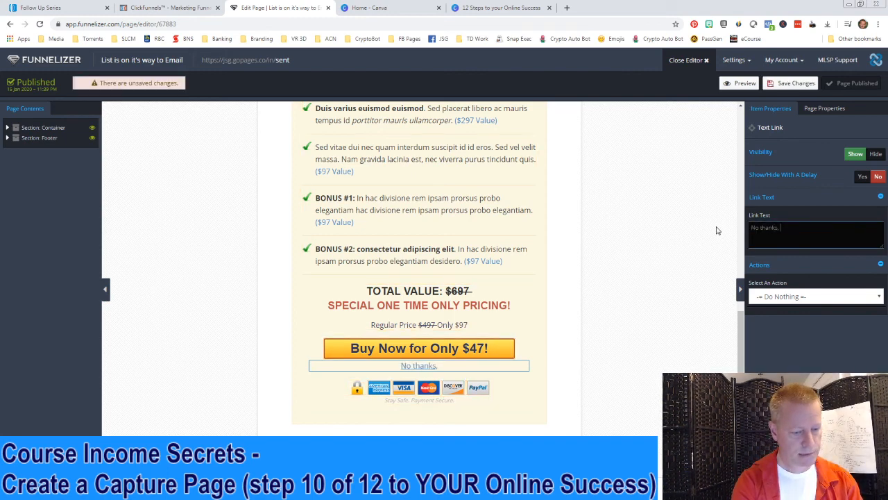
pyautogui.write(' please complete')
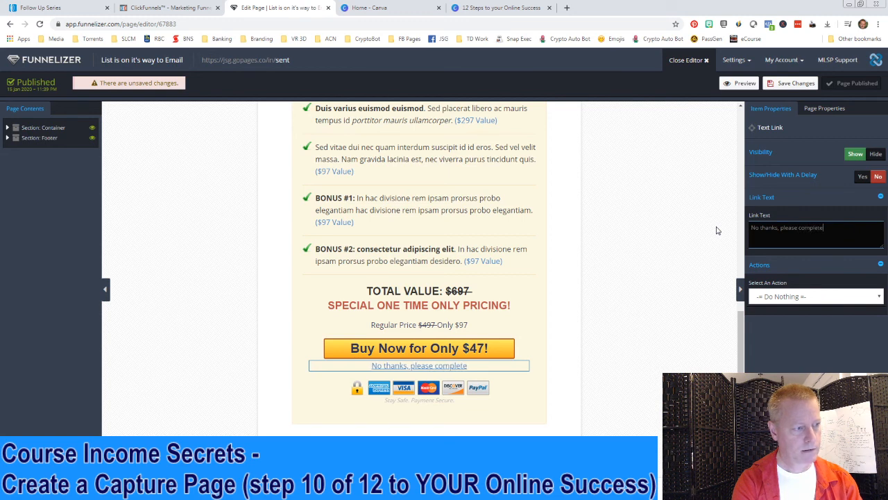
pyautogui.write(' my o')
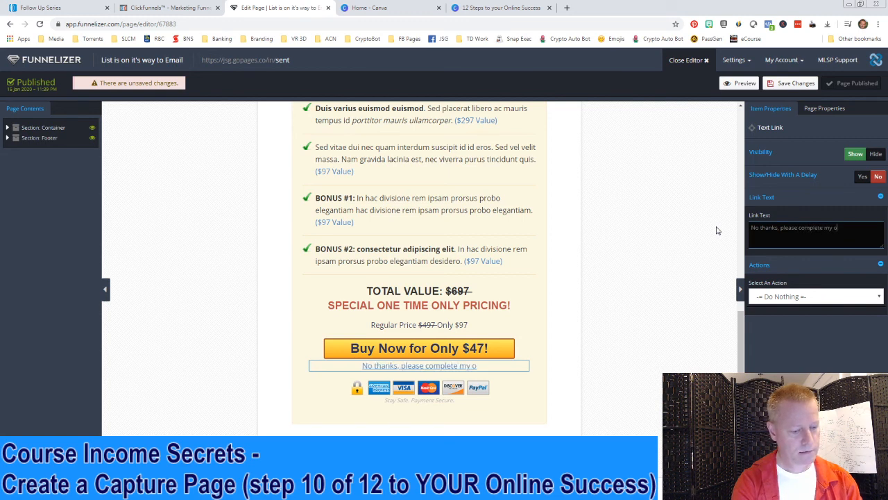
pyautogui.write('rder!')
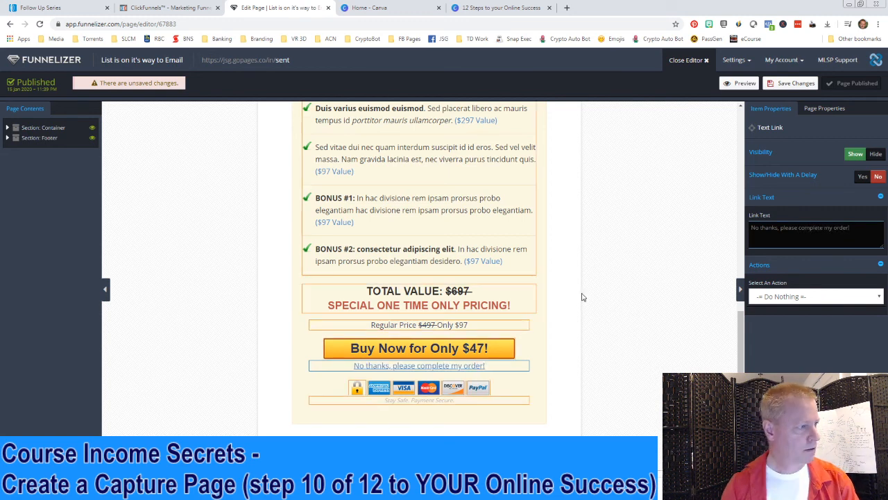
pyautogui.scroll(10, 599, 291)
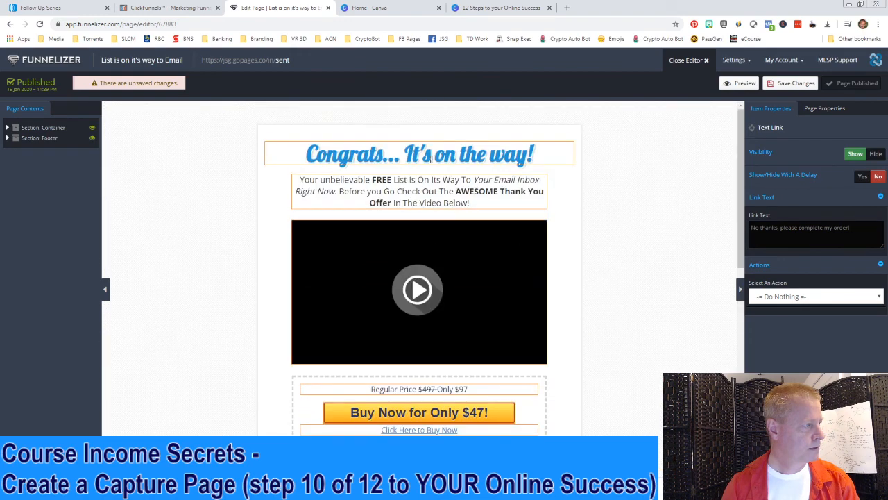
pyautogui.scroll(-4, 585, 279)
pyautogui.scroll(-2, 586, 283)
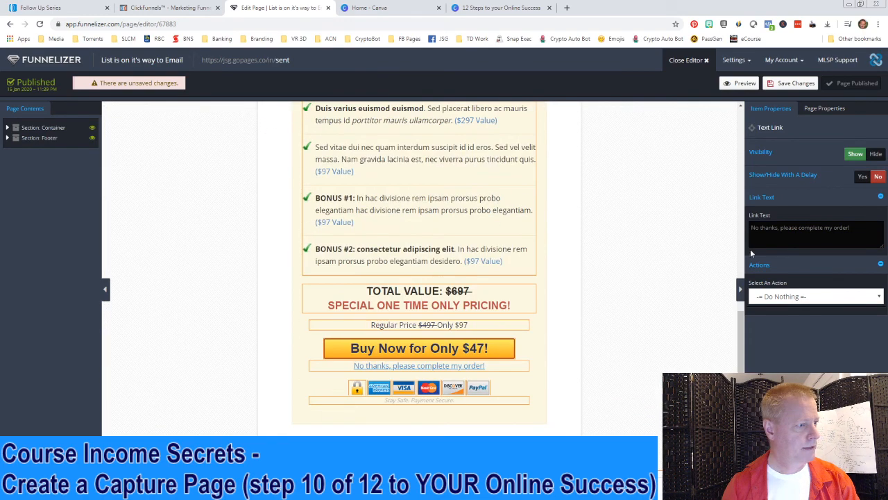
# Point the link to the 'But wait - here is more!' funnel page and save
pyautogui.click(786, 296)
pyautogui.click(789, 337)
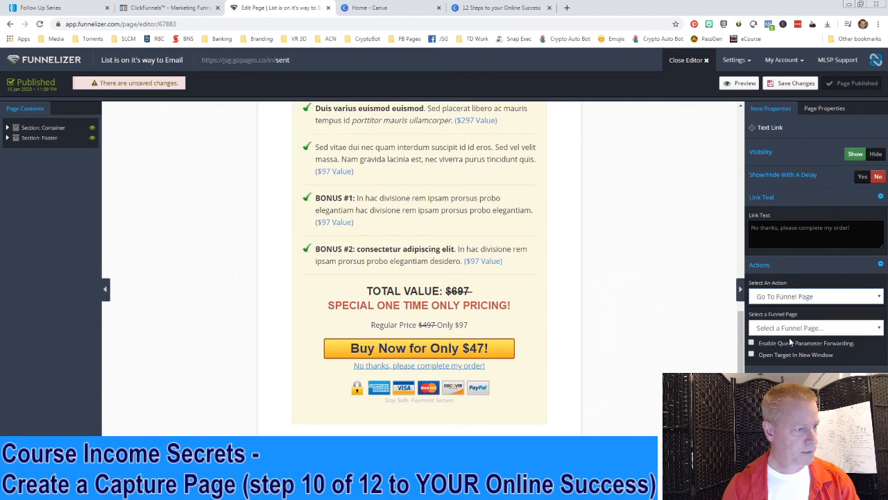
pyautogui.click(795, 331)
pyautogui.click(793, 358)
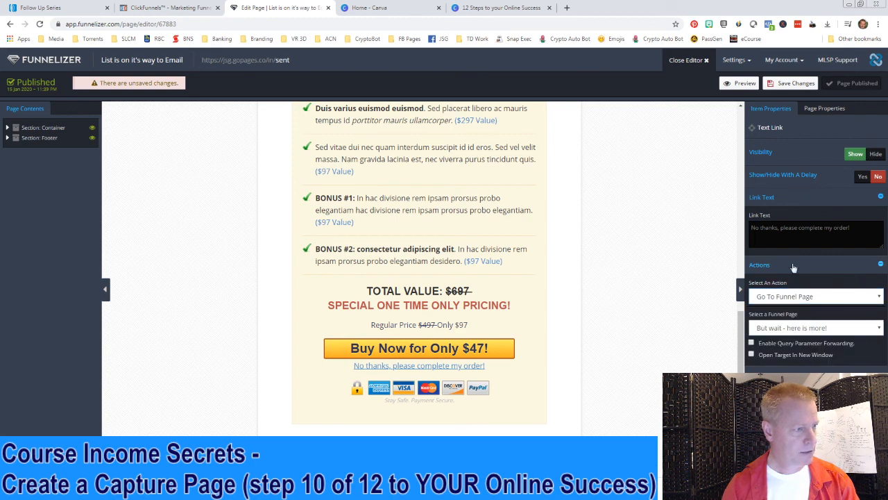
pyautogui.click(796, 86)
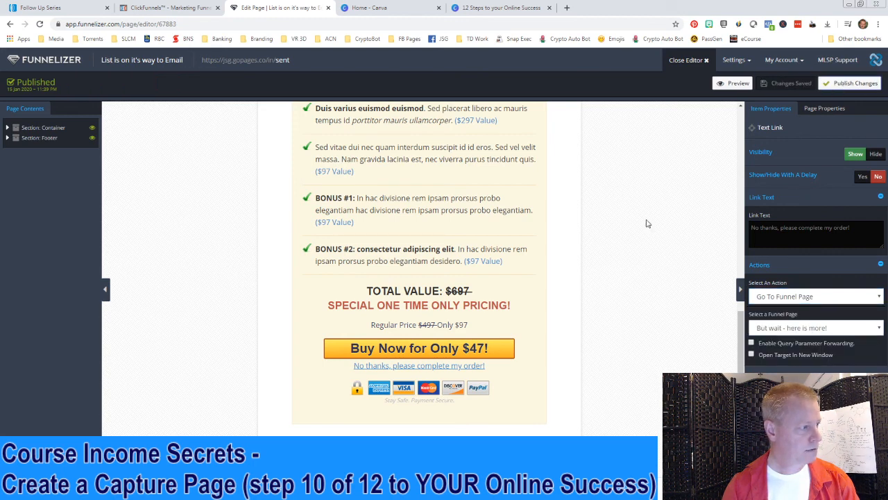